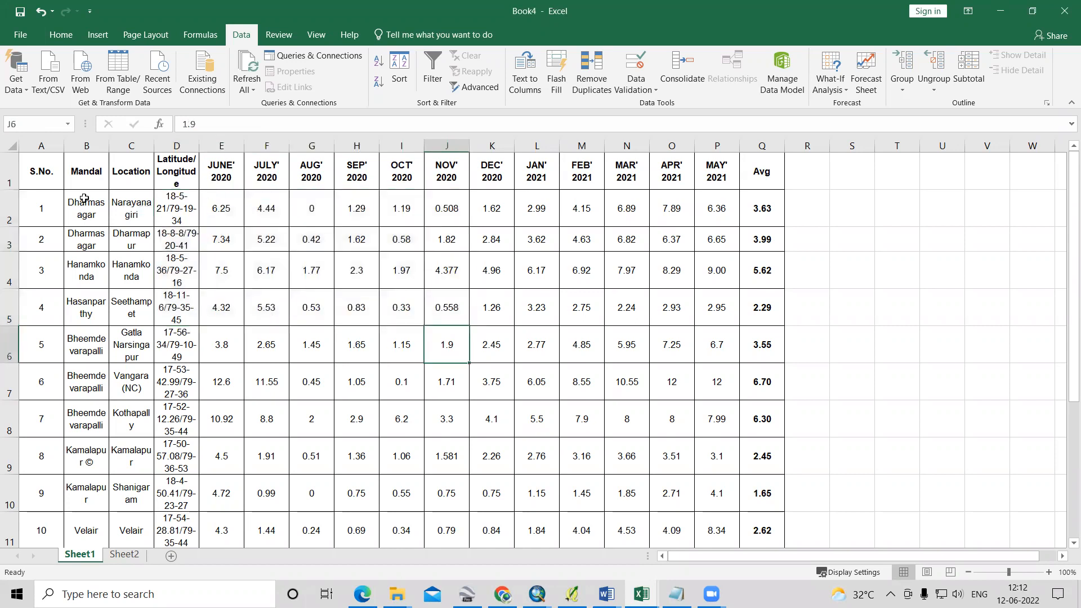
Review the location, coordinate and monthly reading columns of the table on Sheet1
{"action": "left_click", "coordinate": [123, 179]}
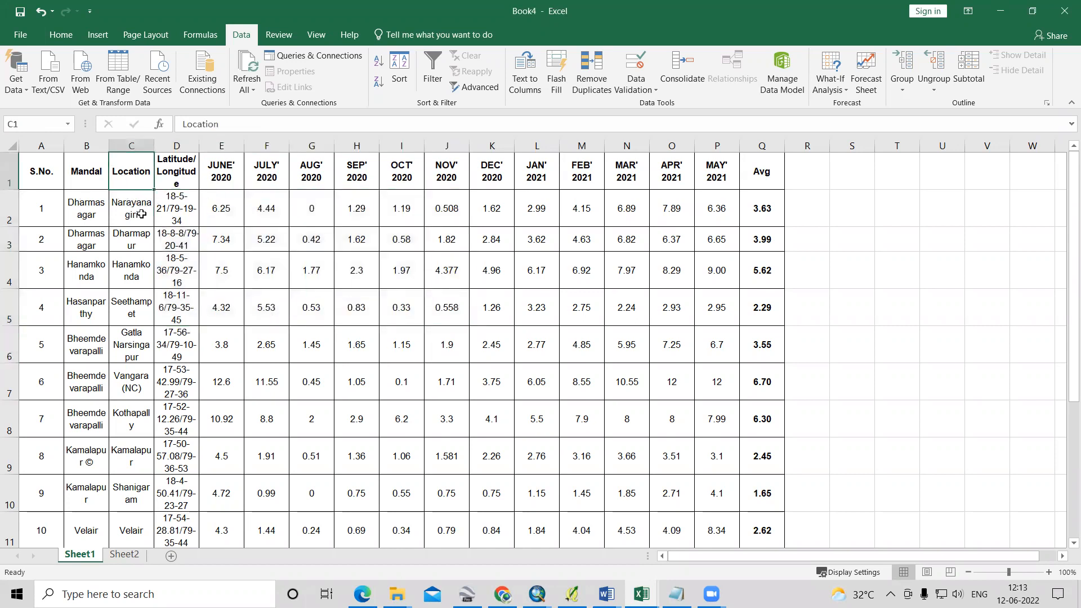
{"action": "left_click", "coordinate": [189, 179]}
{"action": "left_click", "coordinate": [216, 184]}
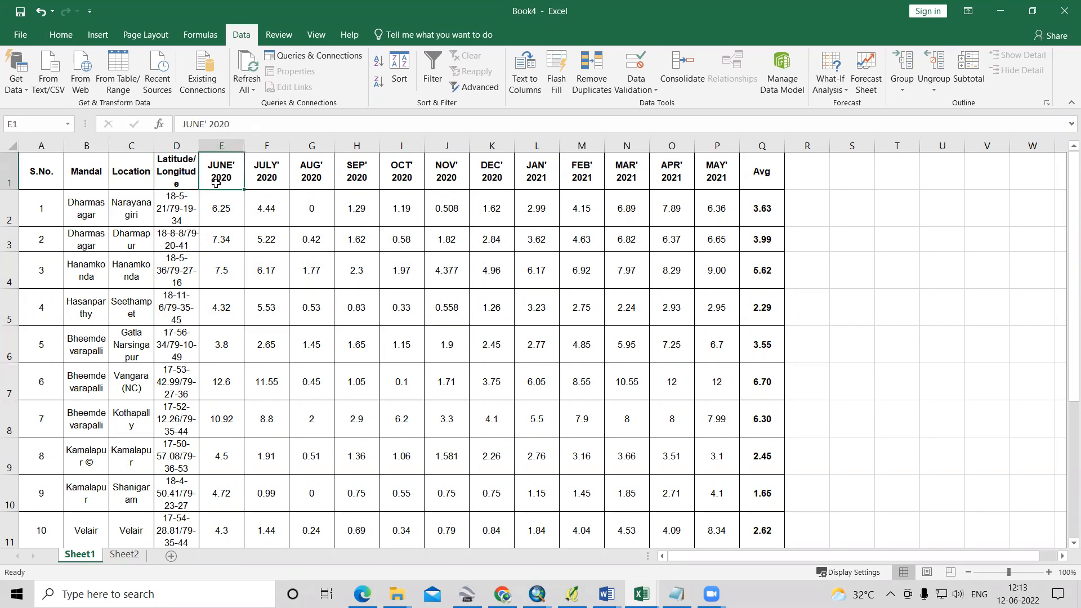
{"action": "left_click_drag", "start_coordinate": [242, 196], "coordinate": [363, 218]}
{"action": "left_click_drag", "start_coordinate": [239, 205], "coordinate": [502, 394]}
{"action": "left_click", "coordinate": [502, 410]}
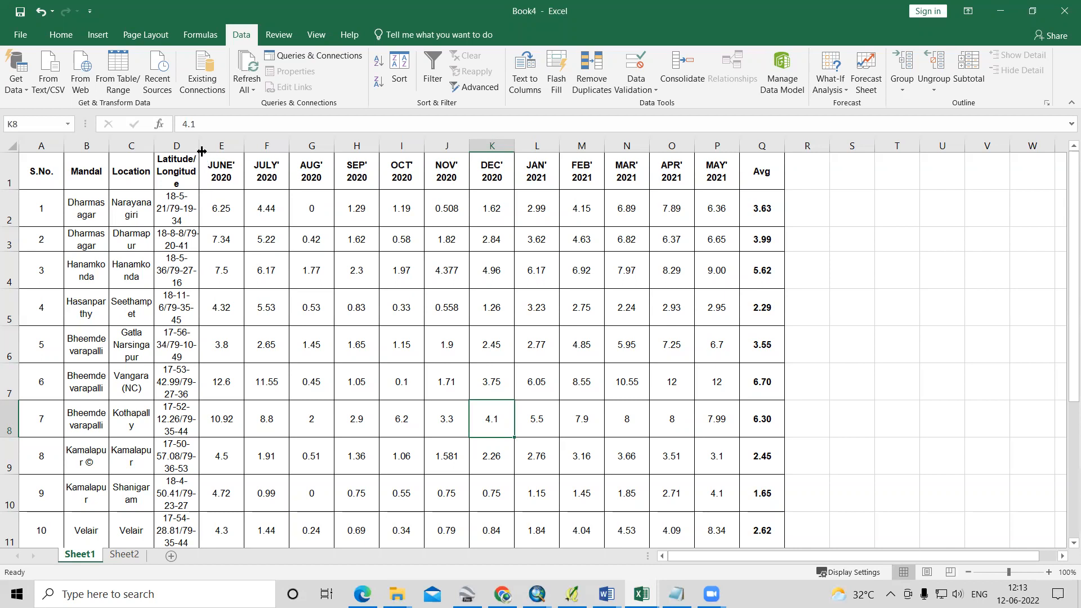
Widen the Latitude/Longitude column on Sheet1 so each coordinate pair fits on one line
{"action": "left_click_drag", "start_coordinate": [198, 147], "coordinate": [267, 146]}
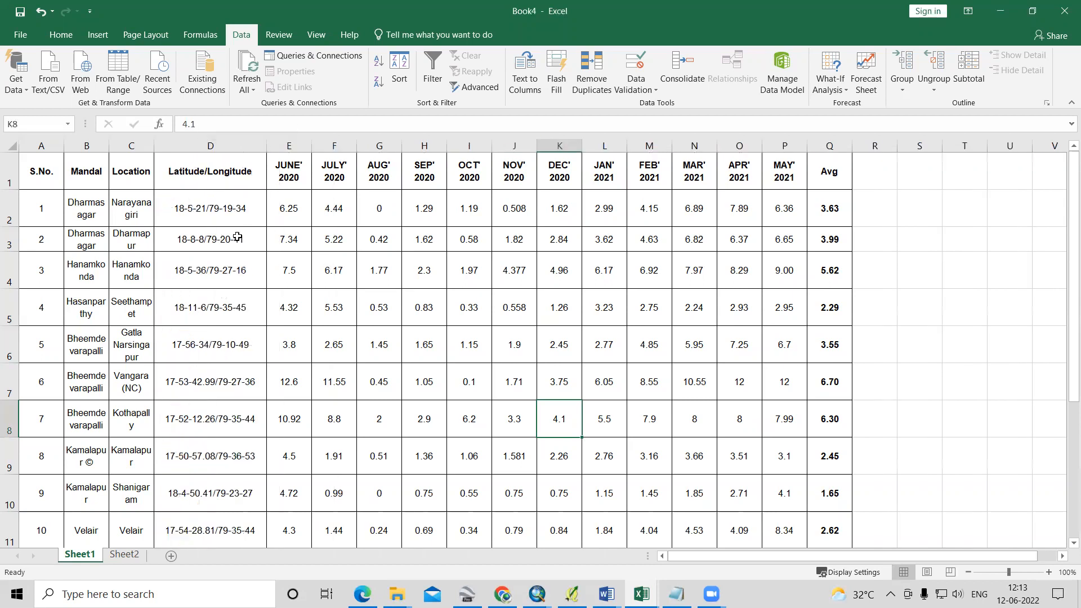
{"action": "left_click", "coordinate": [206, 218]}
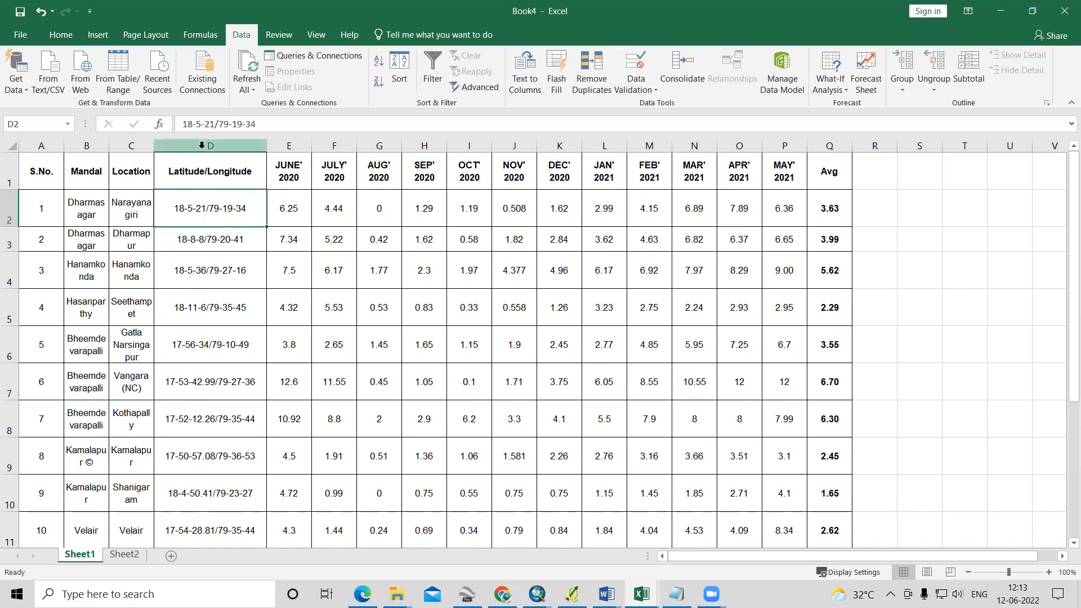
Copy the Latitude/Longitude column into column A of a new sheet as values only, and auto-fit that column's width
{"action": "left_click", "coordinate": [201, 146]}
{"action": "key", "text": "ctrl+c"}
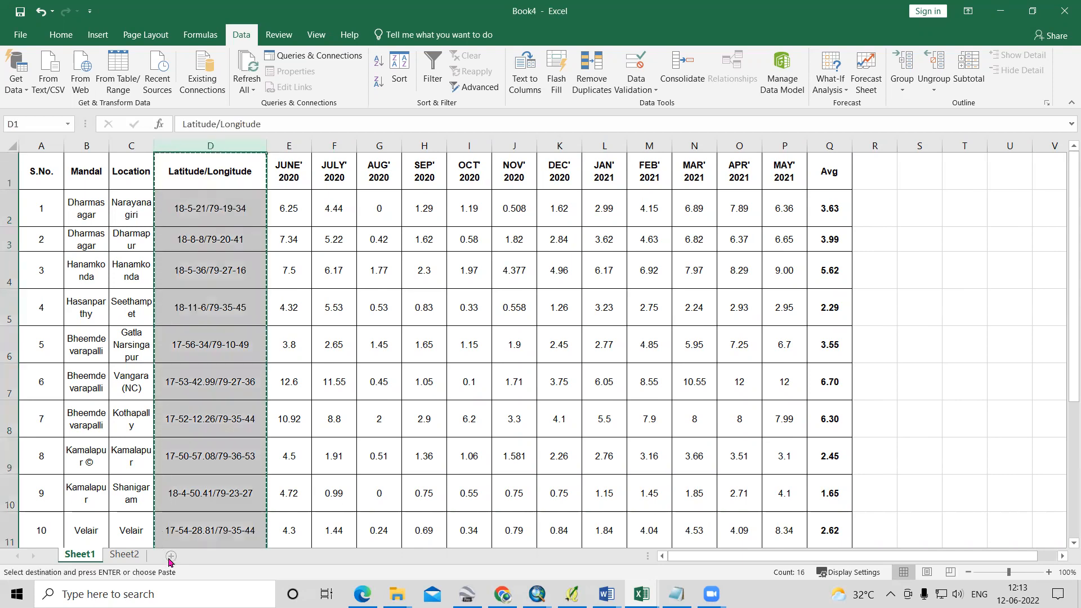
{"action": "left_click", "coordinate": [171, 556]}
{"action": "right_click", "coordinate": [48, 160]}
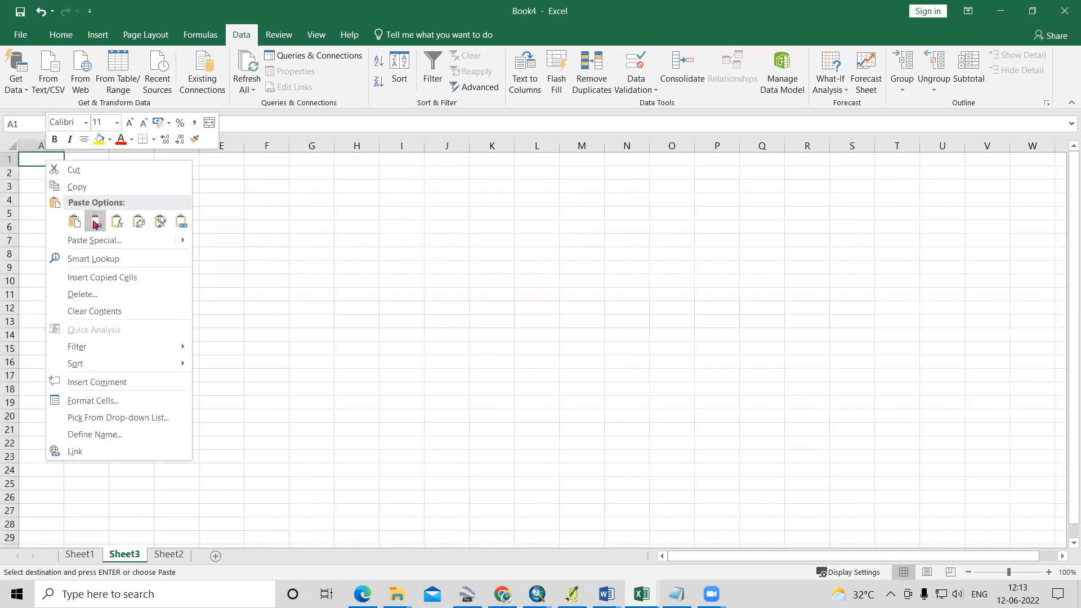
{"action": "left_click", "coordinate": [95, 221]}
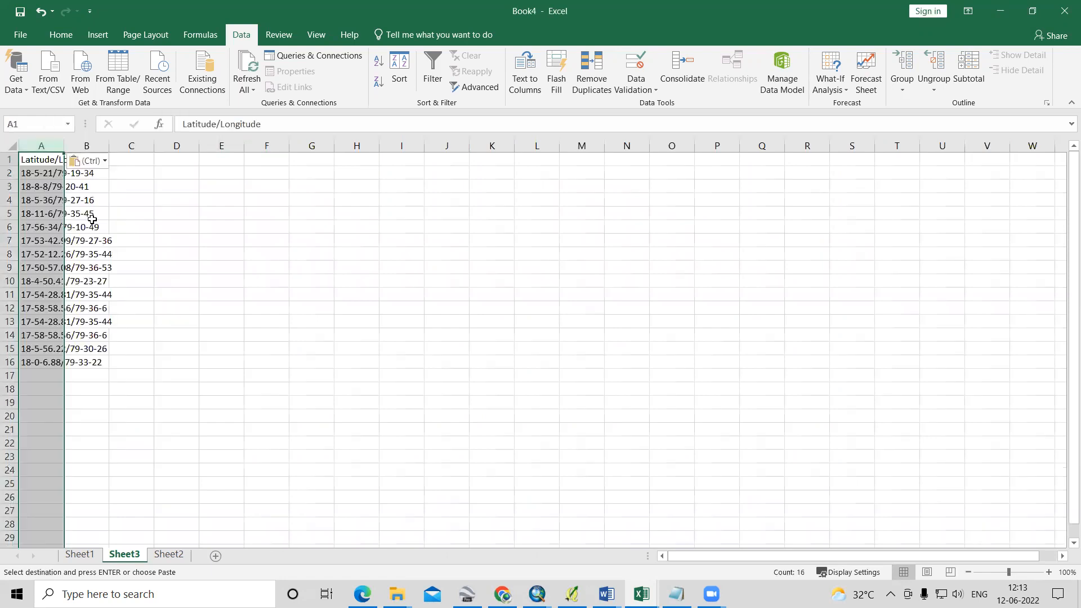
{"action": "double_click", "coordinate": [64, 146]}
{"action": "left_click", "coordinate": [192, 225]}
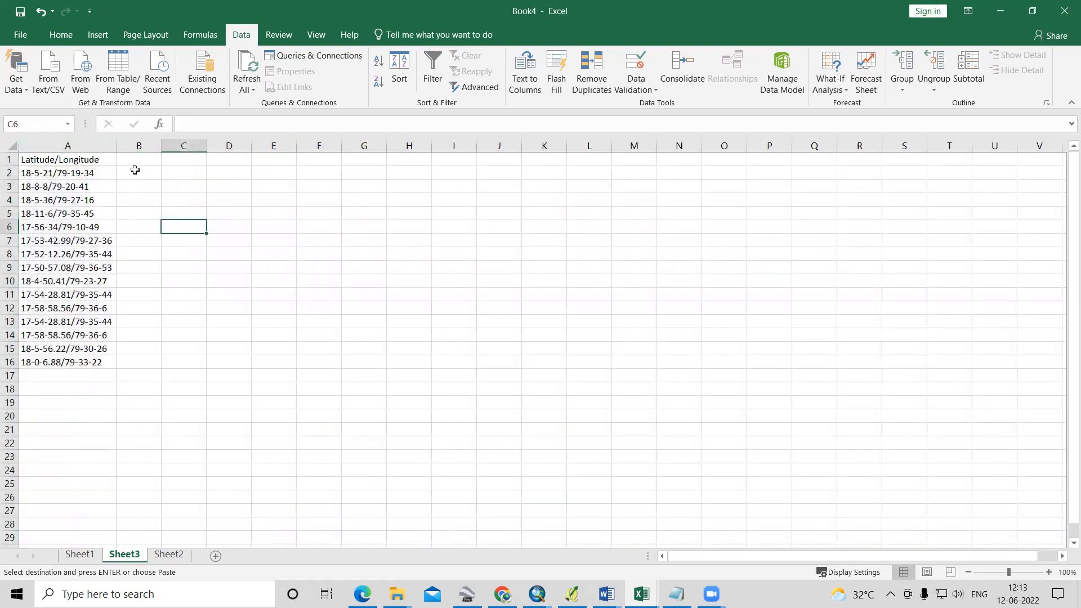
Split the Latitude/Longitude column with Text to Columns, as delimited data using tab and the custom delimiter "-"
{"action": "left_click", "coordinate": [65, 146]}
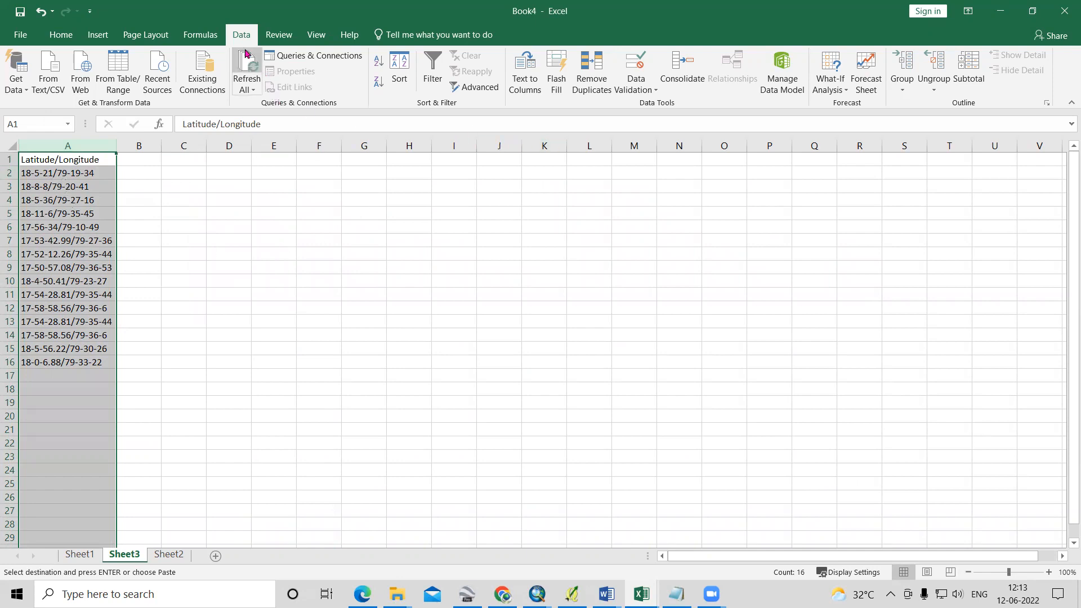
{"action": "left_click", "coordinate": [526, 79]}
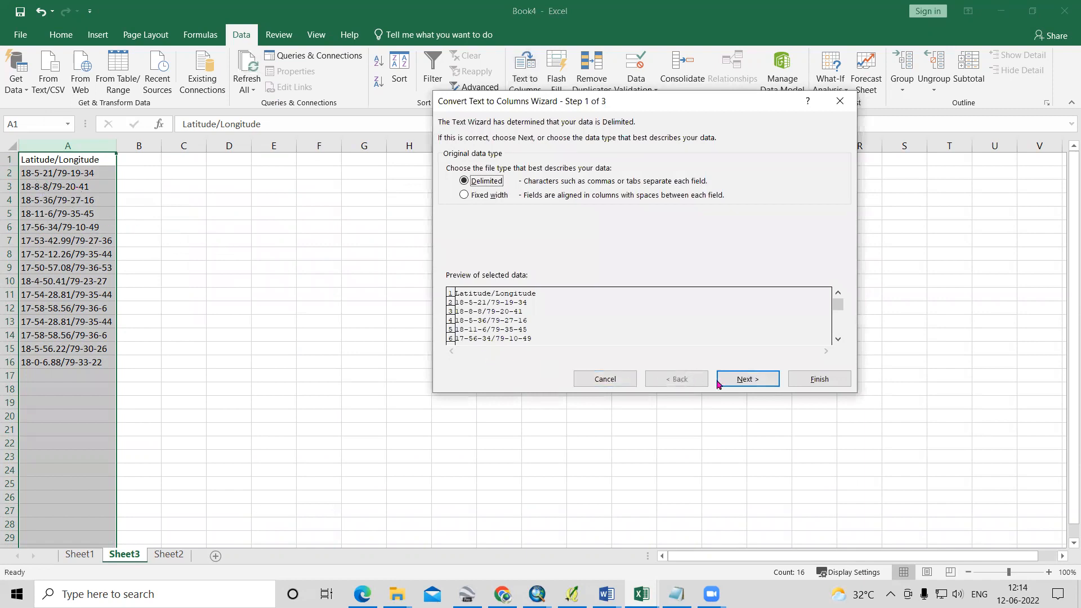
{"action": "left_click", "coordinate": [747, 379]}
{"action": "left_click", "coordinate": [450, 213]}
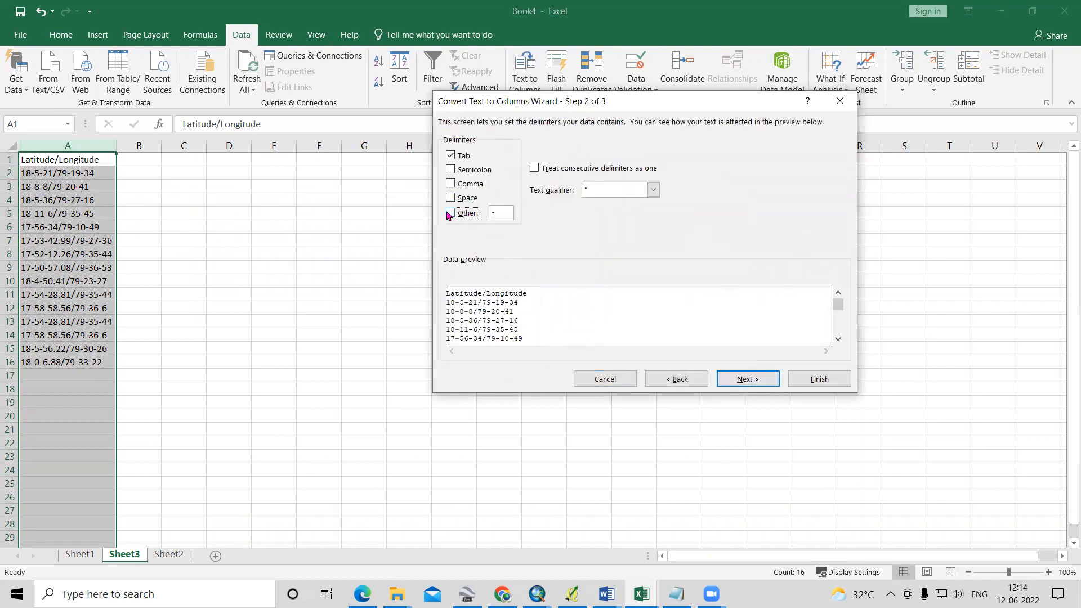
{"action": "left_click", "coordinate": [450, 213]}
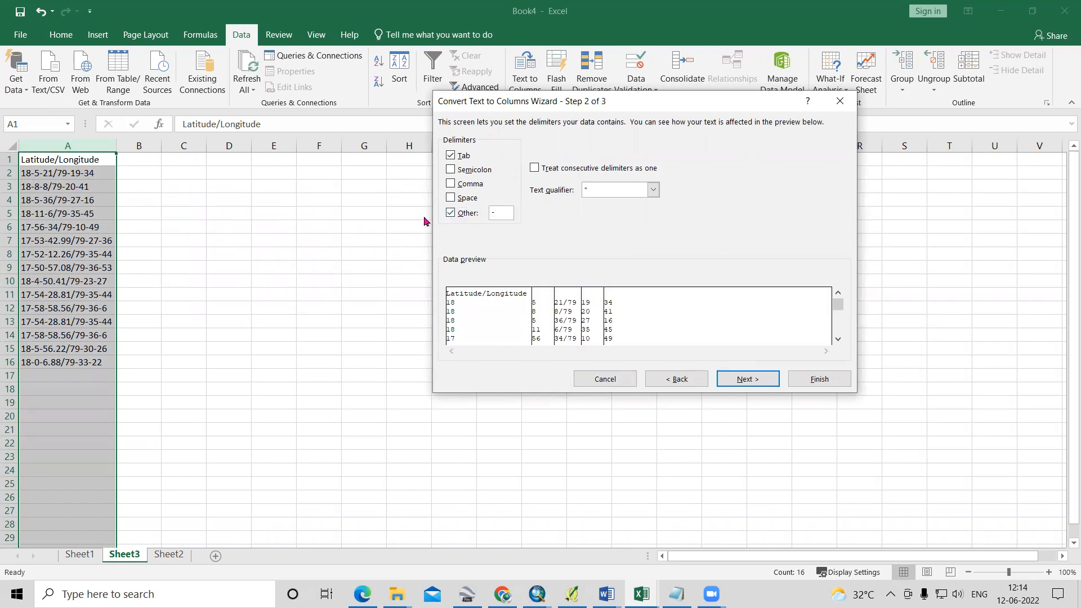
{"action": "left_click", "coordinate": [746, 379]}
{"action": "left_click", "coordinate": [820, 378]}
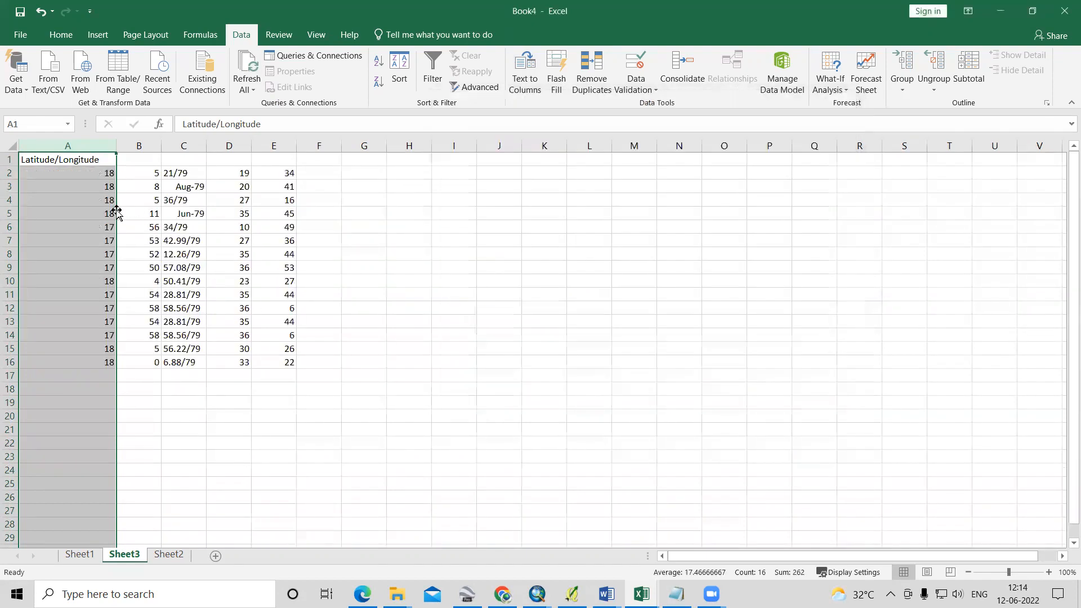
Examine the degree, minute and second values in the split columns A to E
{"action": "left_click_drag", "start_coordinate": [76, 175], "coordinate": [102, 337]}
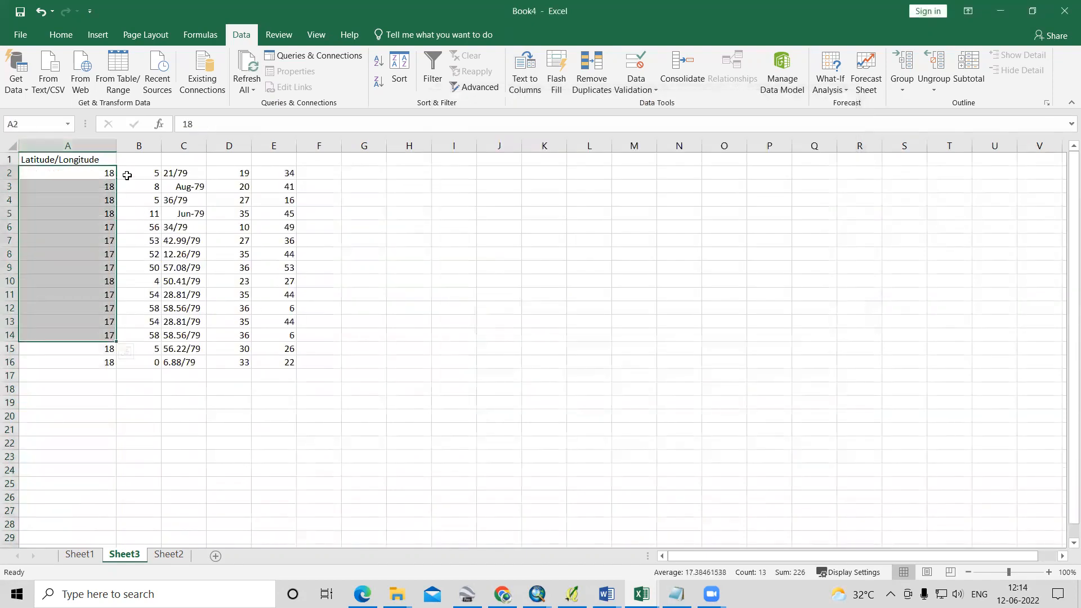
{"action": "left_click_drag", "start_coordinate": [125, 174], "coordinate": [135, 355]}
{"action": "left_click_drag", "start_coordinate": [192, 176], "coordinate": [188, 188]}
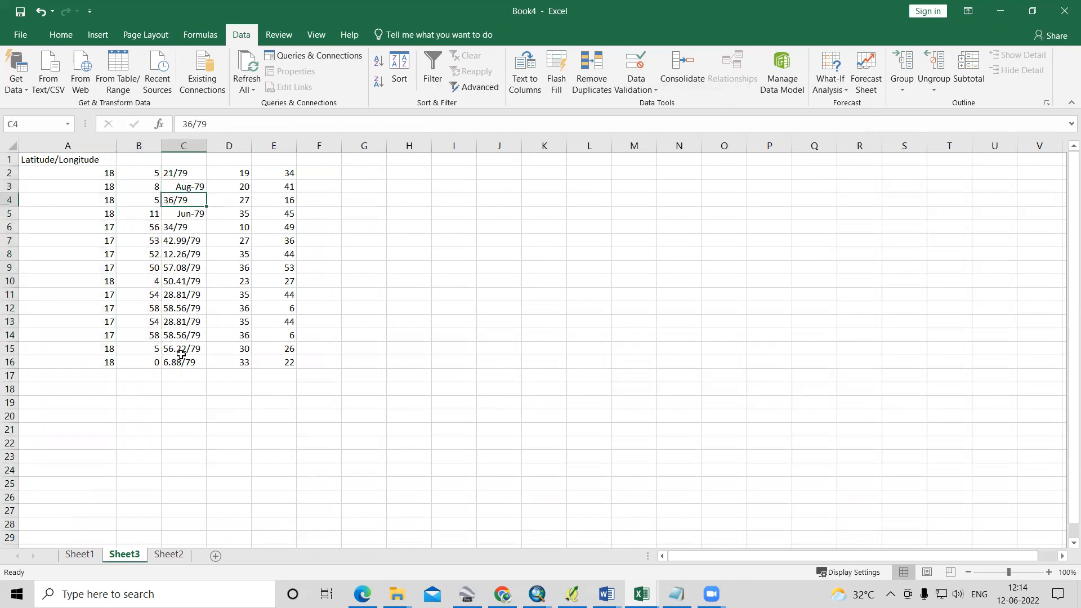
{"action": "left_click_drag", "start_coordinate": [231, 170], "coordinate": [287, 308]}
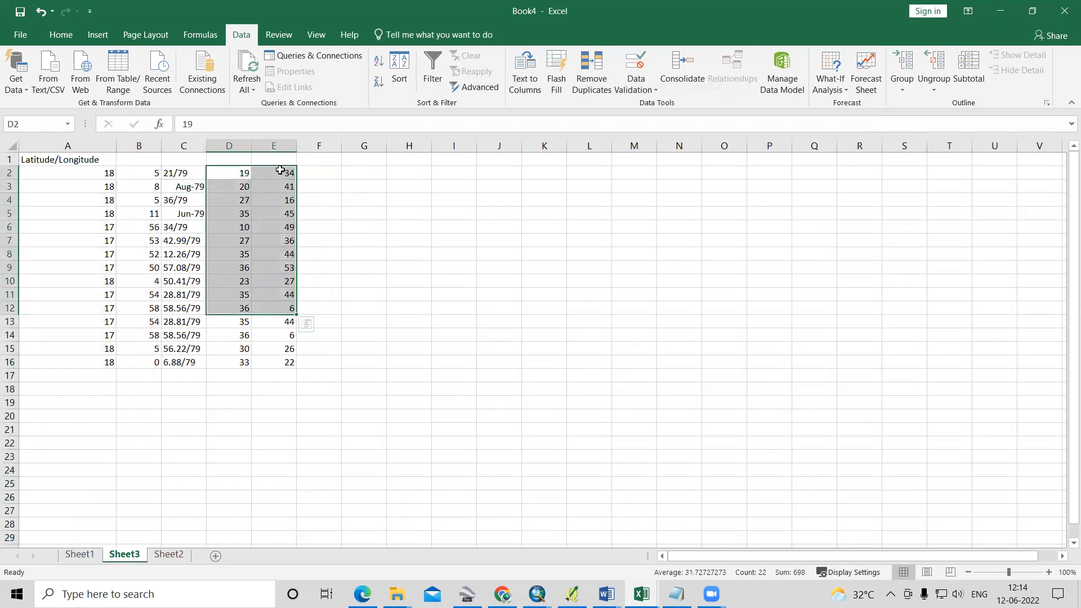
{"action": "left_click", "coordinate": [226, 174]}
{"action": "left_click_drag", "start_coordinate": [226, 174], "coordinate": [242, 322]}
{"action": "left_click_drag", "start_coordinate": [287, 186], "coordinate": [290, 335]}
Add the header Latitude in cell D1 of Sheet2, beside the first Degree, Min and Sec columns
{"action": "left_click", "coordinate": [158, 556]}
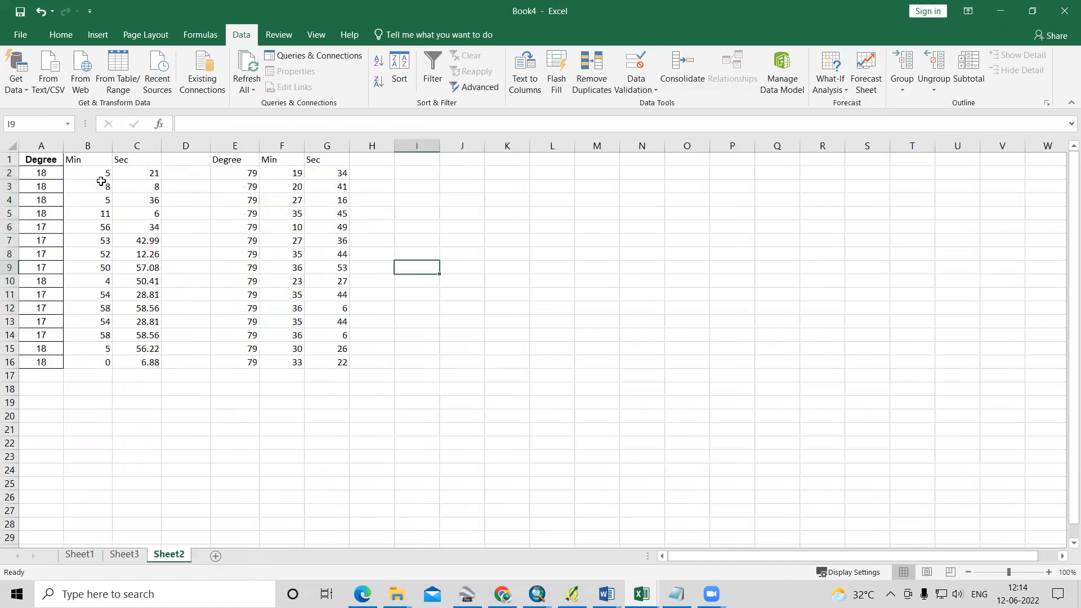
{"action": "left_click", "coordinate": [181, 162]}
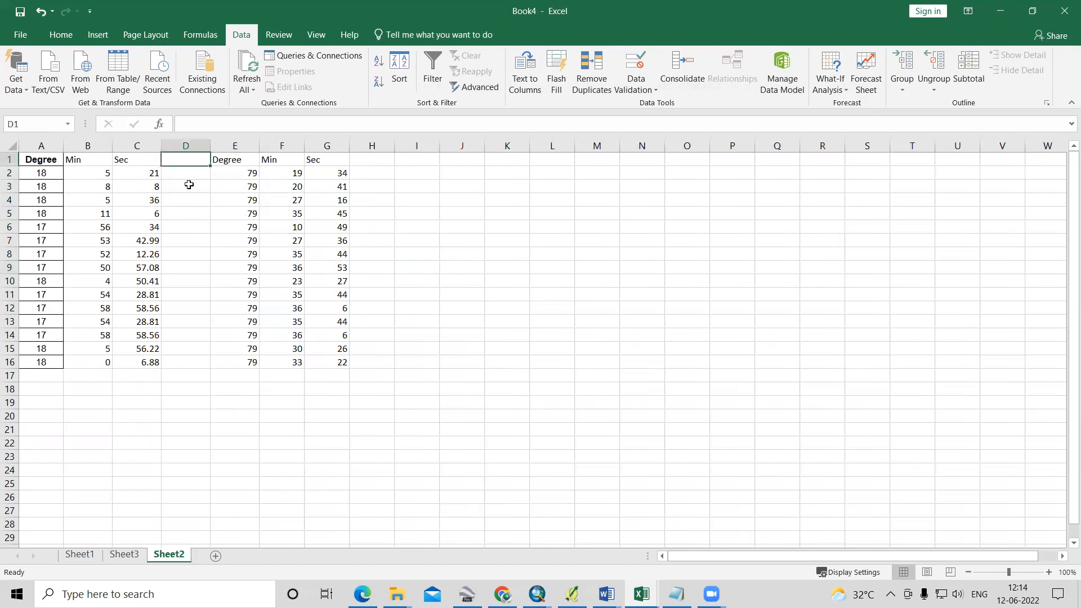
{"action": "type", "text": "Latitude"}
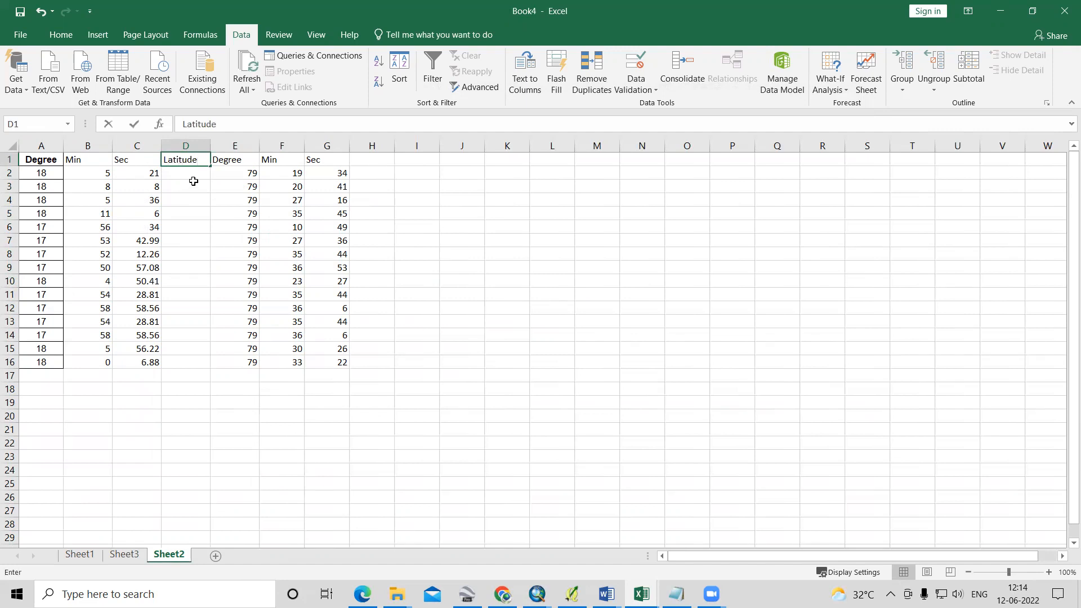
{"action": "left_click", "coordinate": [178, 172]}
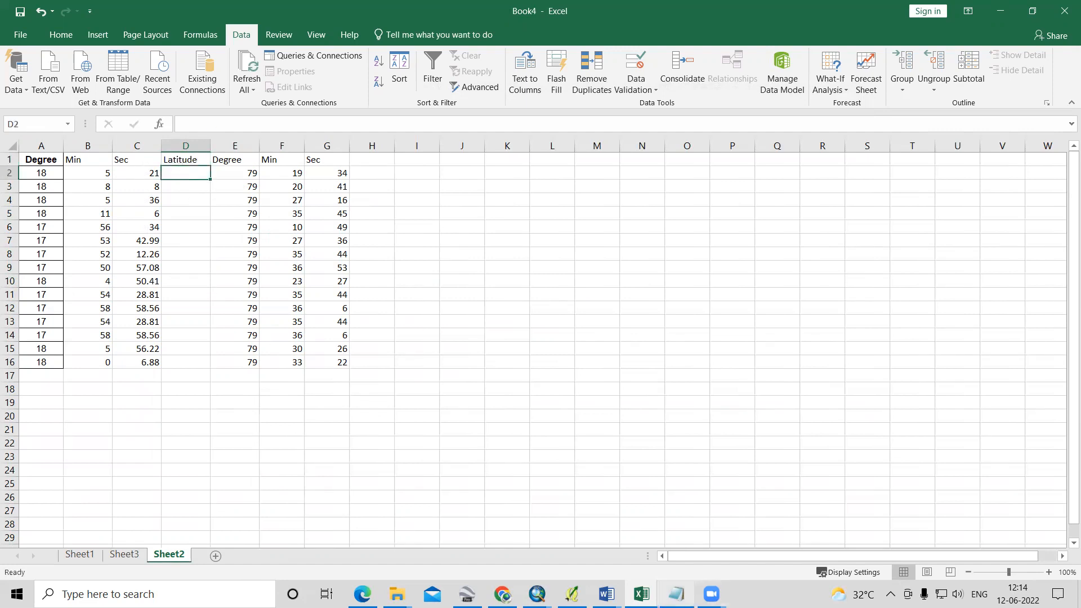
Switch to the Notepad note to check the decimal-degree conversion formula against the Degree, Min and Sec columns, and return to the workbook
{"action": "mouse_move", "coordinate": [676, 595]}
{"action": "left_click", "coordinate": [692, 548]}
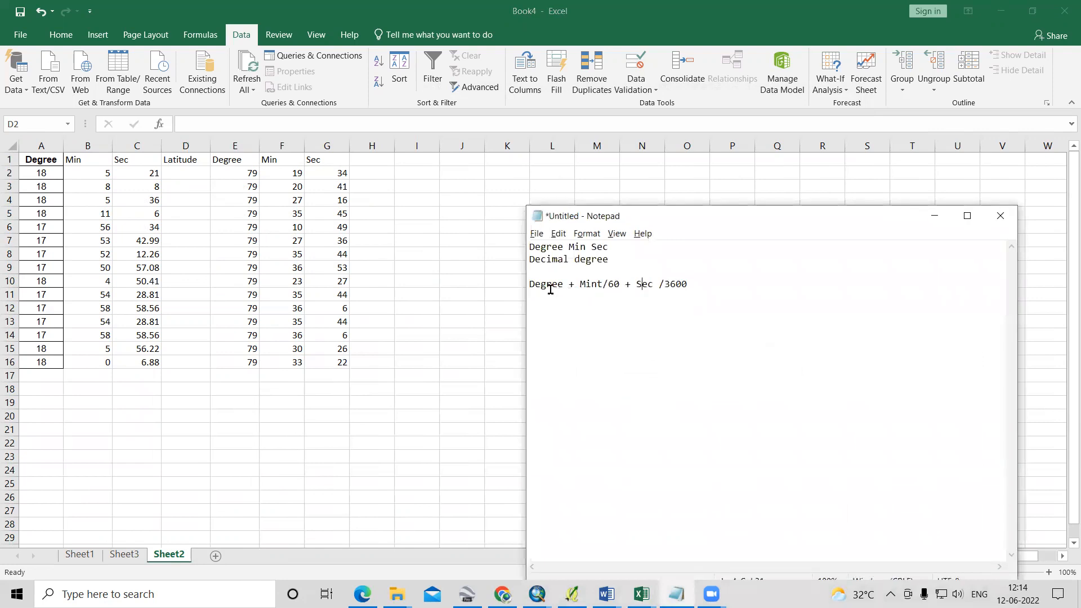
{"action": "double_click", "coordinate": [552, 284]}
{"action": "left_click", "coordinate": [558, 313]}
{"action": "key", "text": "alt+Tab"}
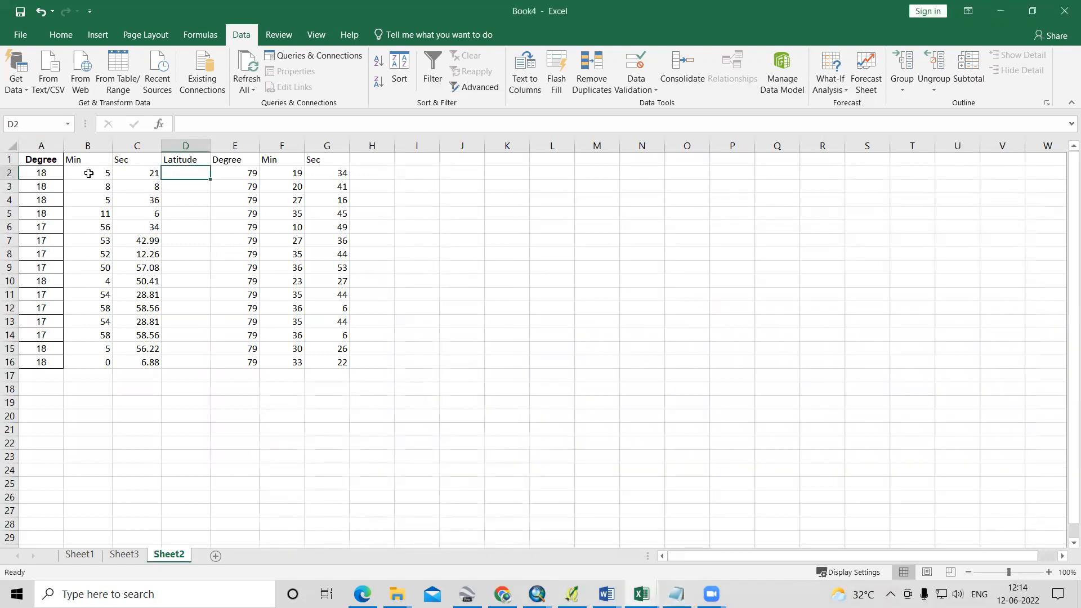
{"action": "left_click", "coordinate": [145, 173]}
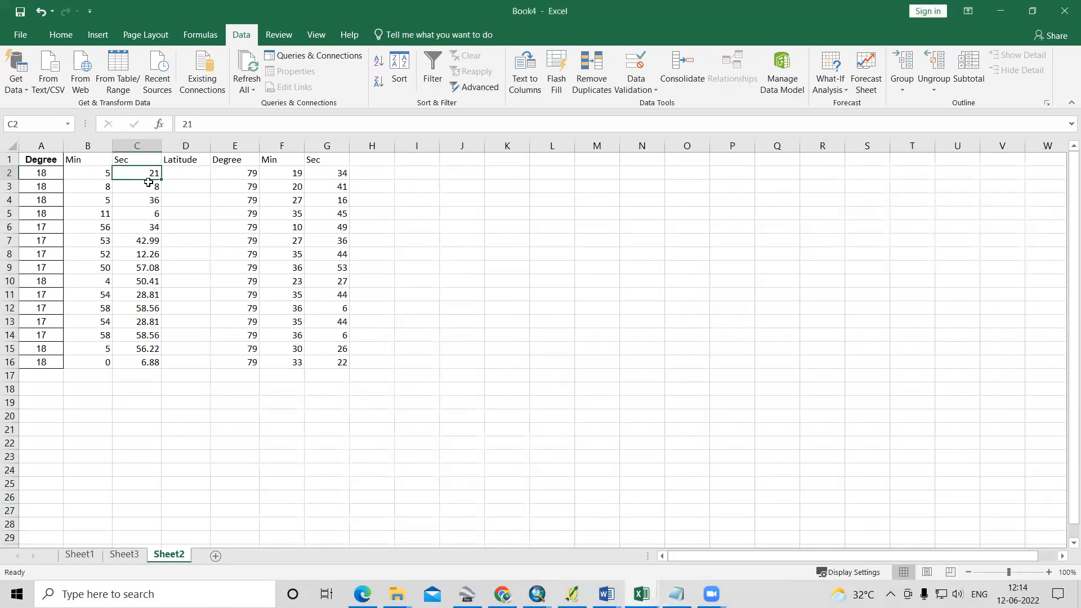
{"action": "key", "text": "alt+Tab"}
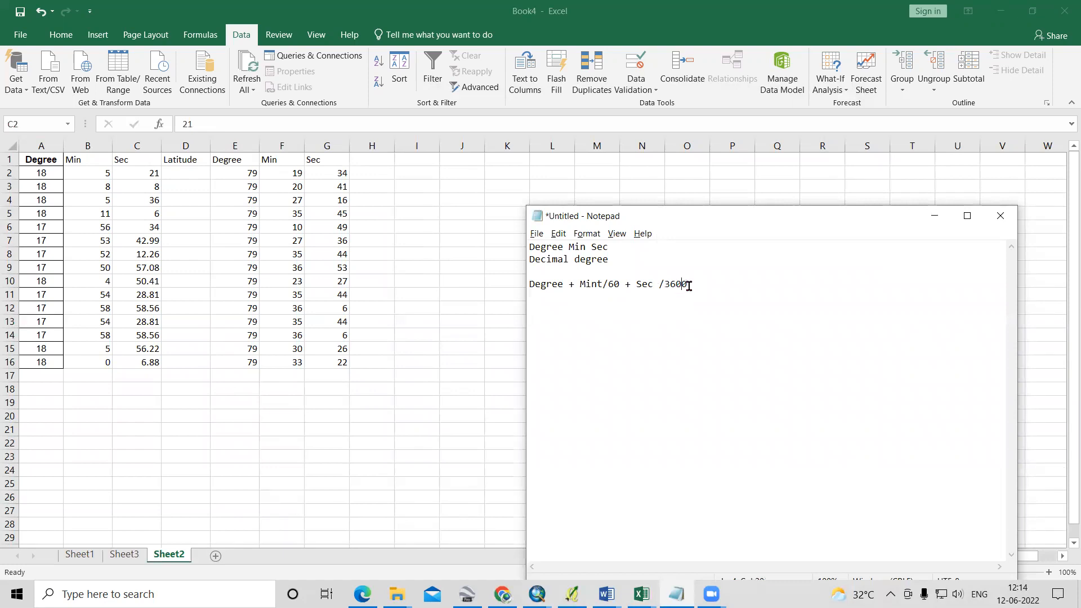
{"action": "left_click", "coordinate": [937, 222]}
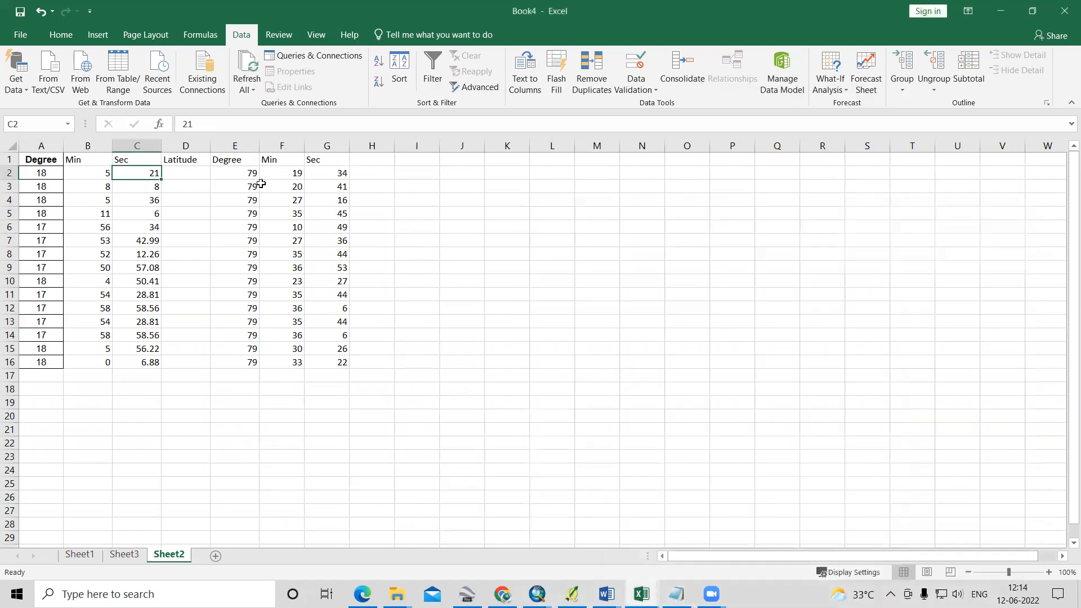
Enter =A2+B2/60+C2/3600 in D2 and fill the formula down the Latitude column to row 16
{"action": "left_click", "coordinate": [195, 177]}
{"action": "type", "text": "="}
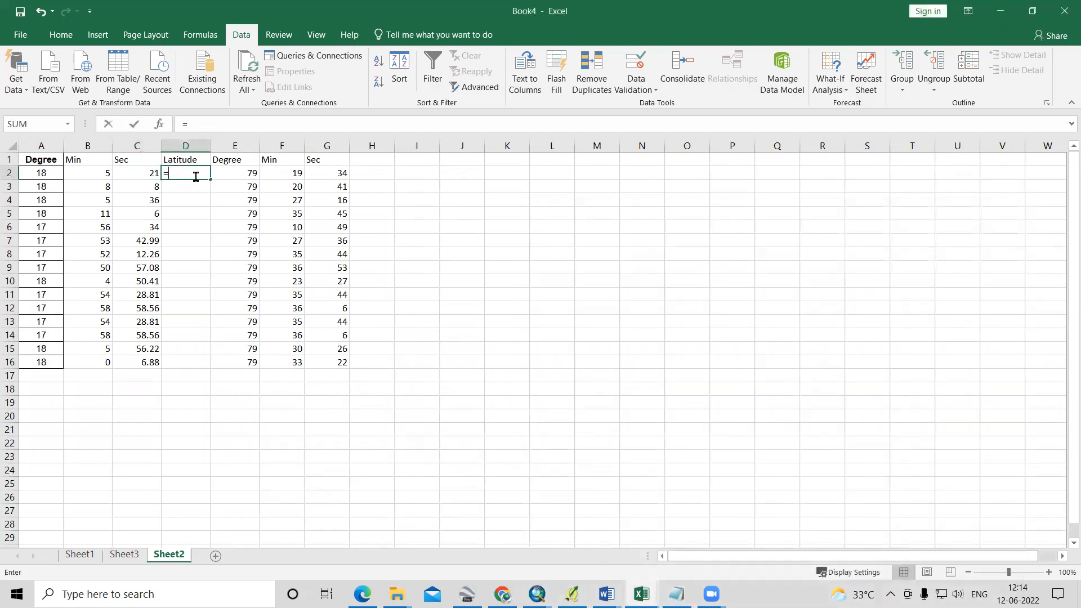
{"action": "left_click", "coordinate": [36, 177]}
{"action": "type", "text": "+"}
{"action": "left_click", "coordinate": [82, 178]}
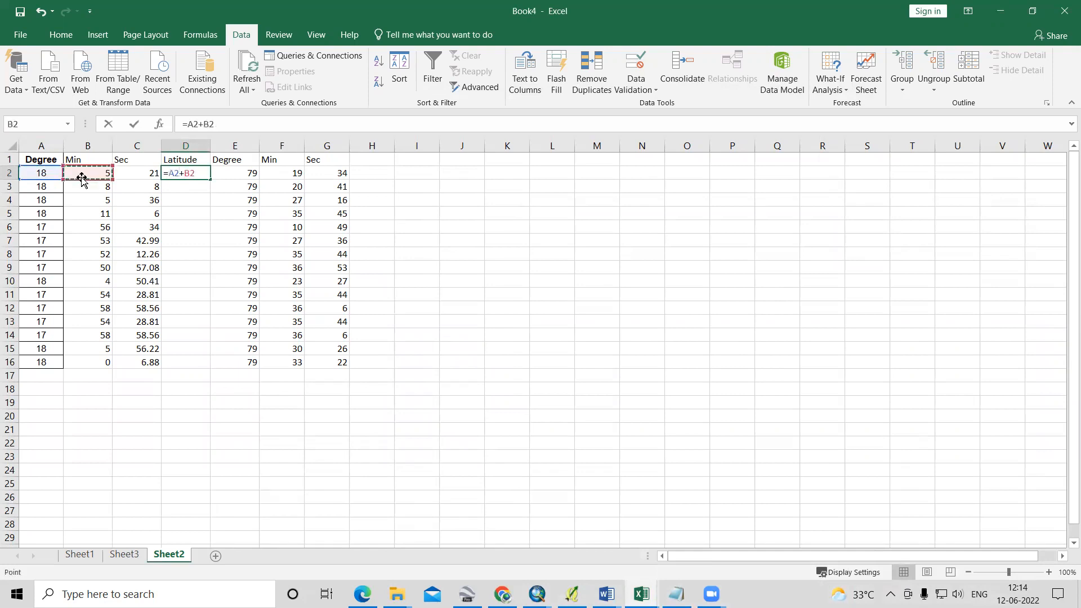
{"action": "type", "text": "/60+"}
{"action": "left_click", "coordinate": [130, 175]}
{"action": "type", "text": "/3600"}
{"action": "key", "text": "Return"}
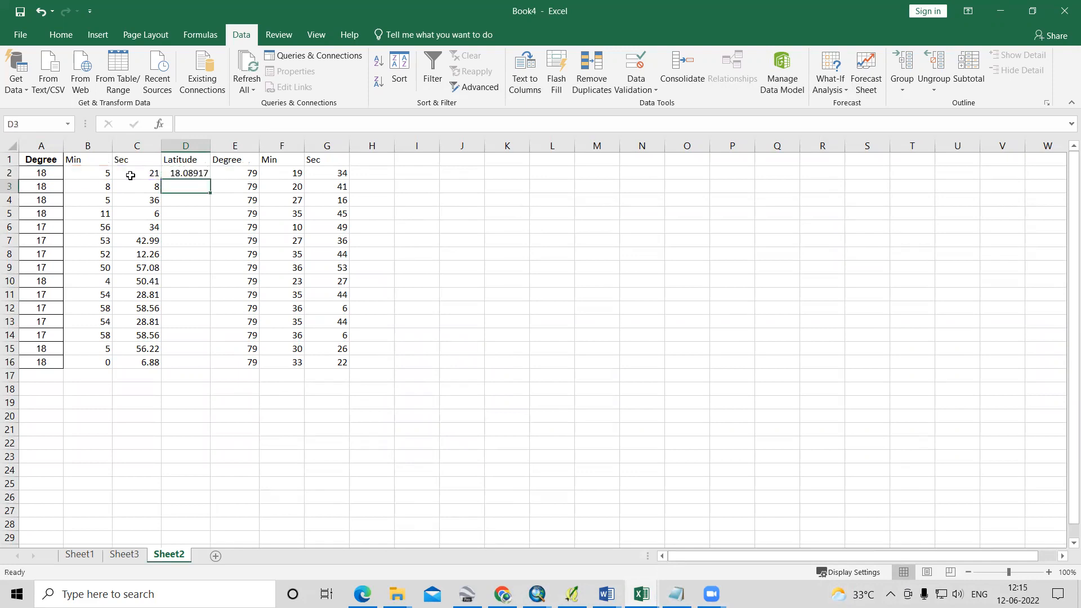
{"action": "left_click", "coordinate": [180, 174]}
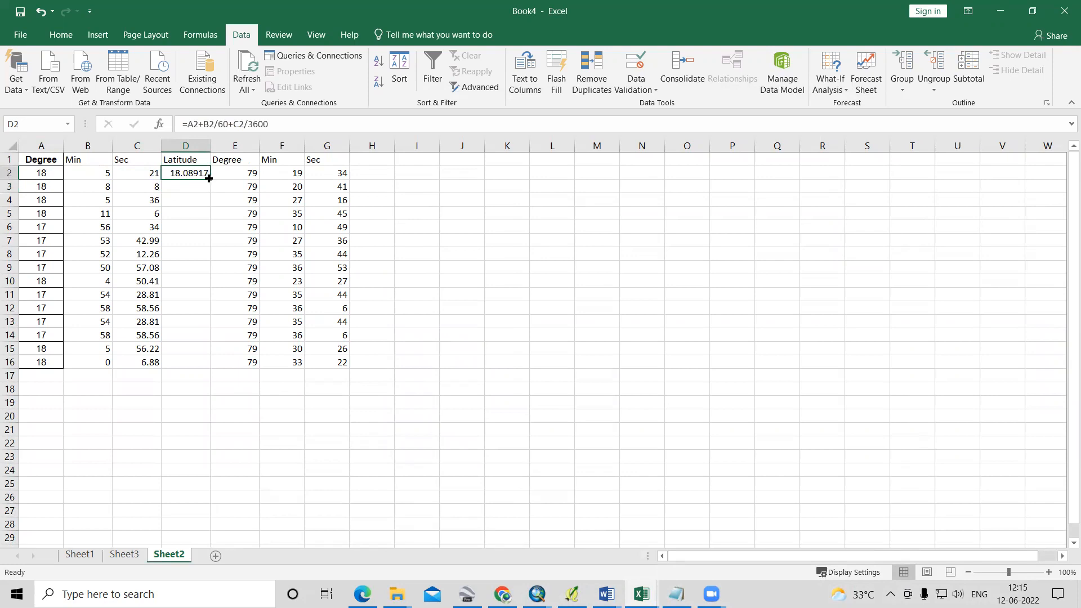
{"action": "double_click", "coordinate": [209, 178]}
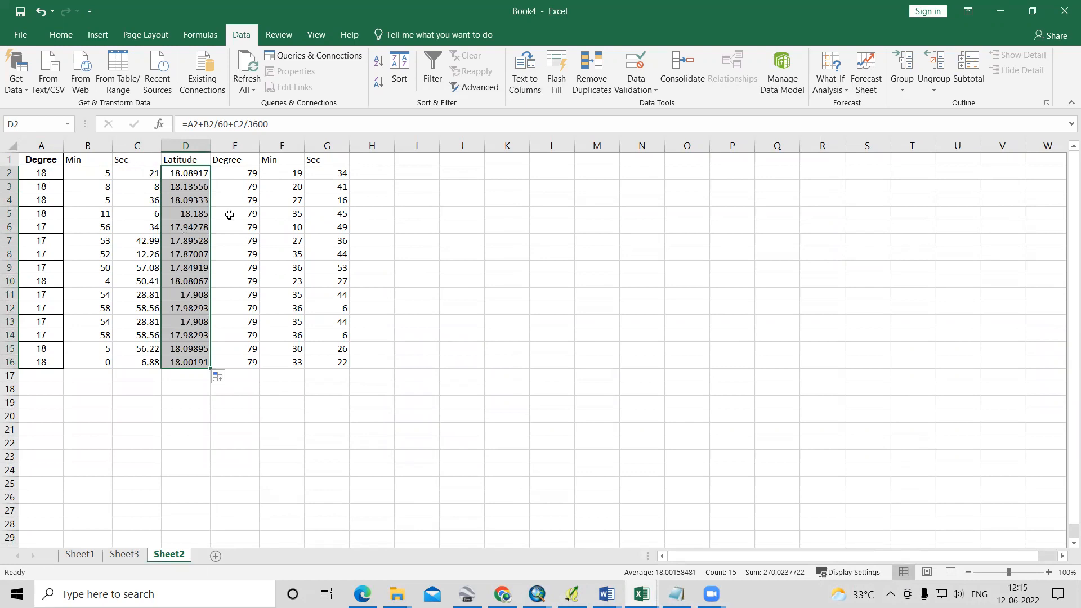
Add the header Longitude in cell H1, beside the second Degree, Min and Sec columns
{"action": "left_click", "coordinate": [370, 160]}
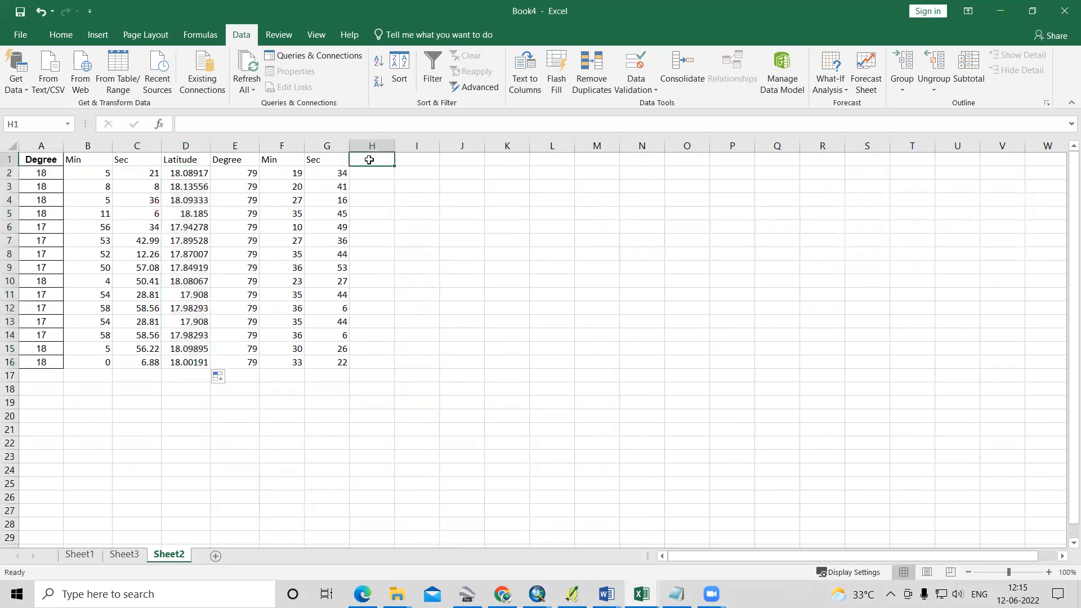
{"action": "type", "text": "Longitude"}
{"action": "key", "text": "Return"}
Enter =E2+F2/60+G2/3600 in H2 and fill the formula down the Longitude column to row 16
{"action": "type", "text": "="}
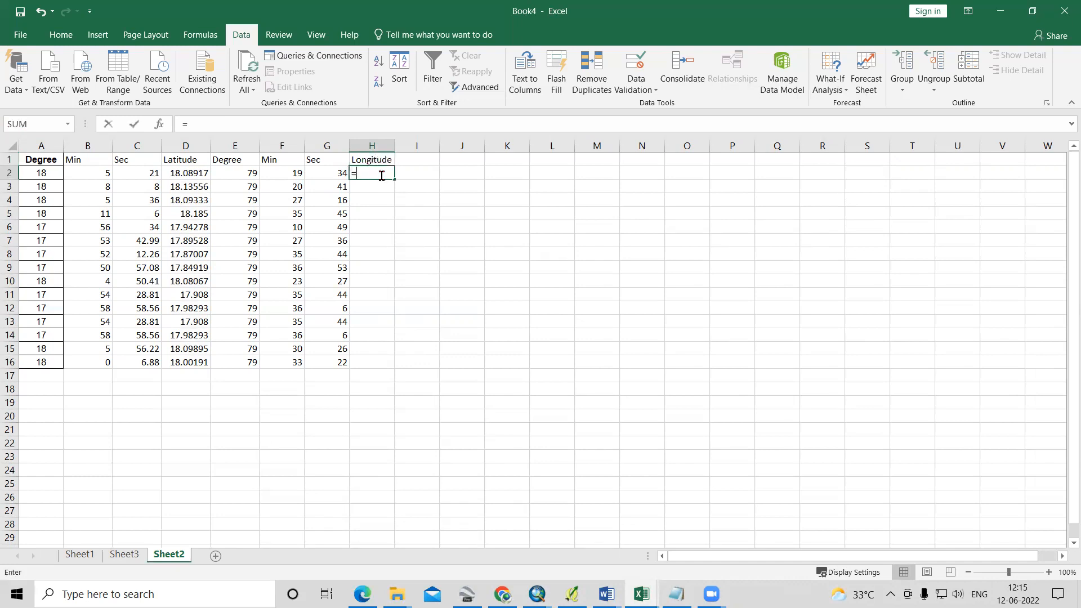
{"action": "left_click", "coordinate": [256, 174]}
{"action": "type", "text": "+"}
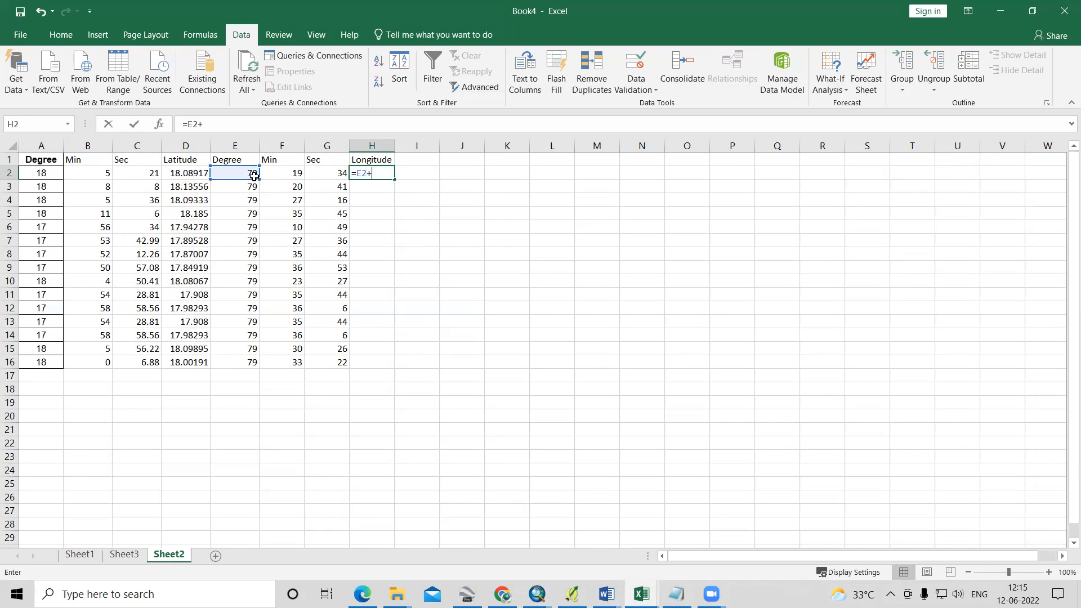
{"action": "left_click", "coordinate": [274, 177]}
{"action": "type", "text": "/"}
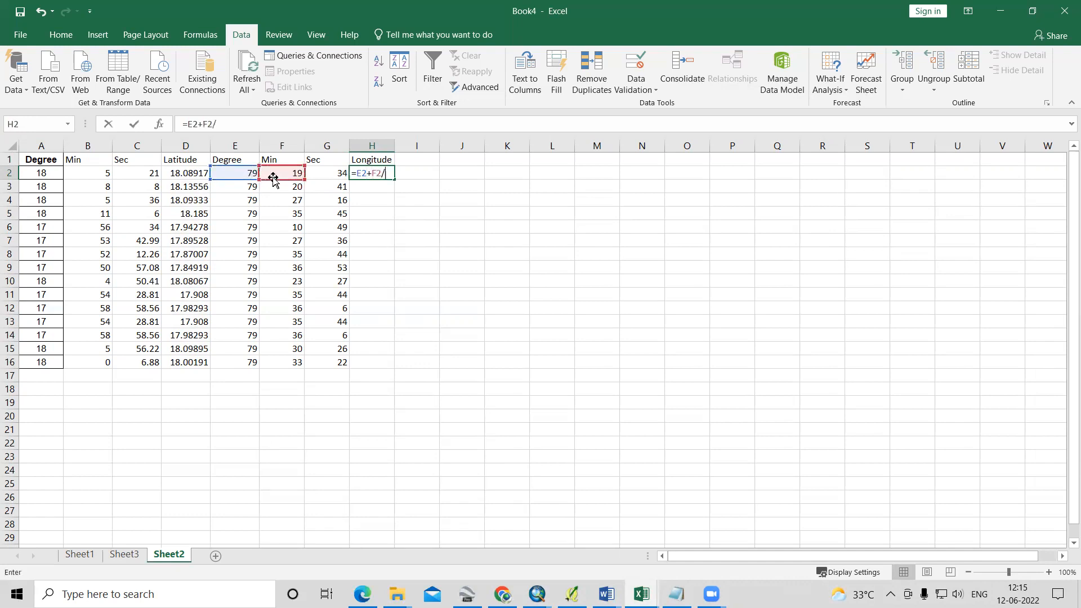
{"action": "type", "text": "60+"}
{"action": "left_click", "coordinate": [325, 174]}
{"action": "type", "text": "/3600"}
{"action": "key", "text": "Return"}
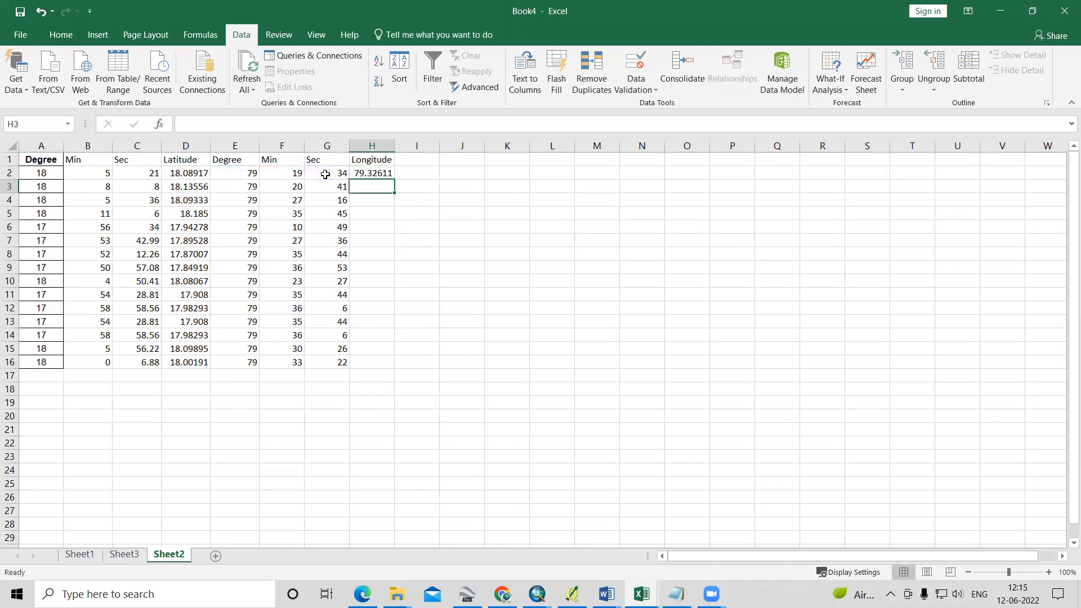
{"action": "left_click", "coordinate": [361, 172]}
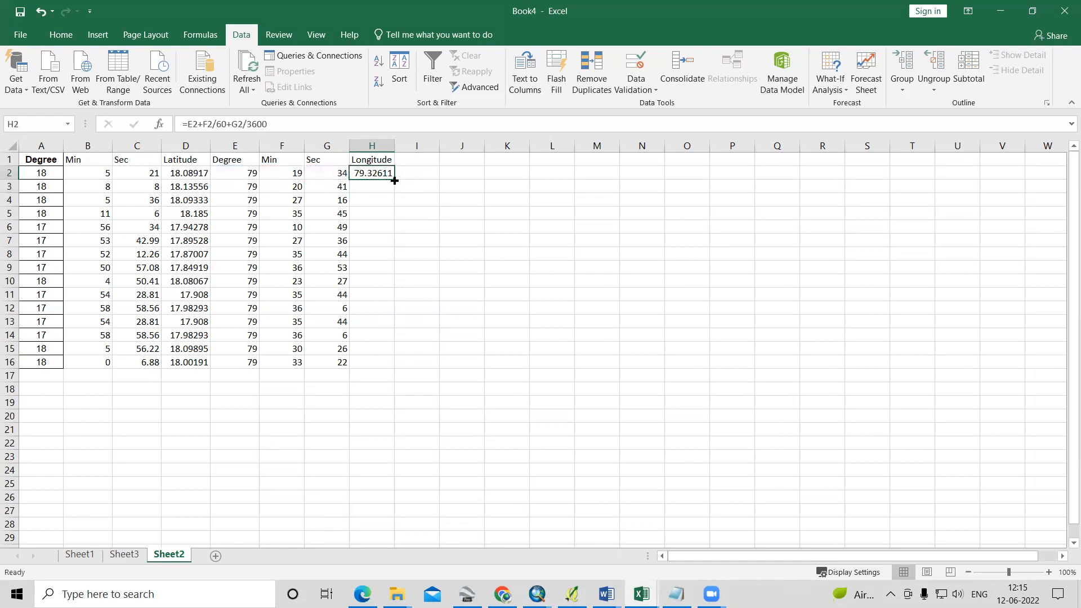
{"action": "left_click_drag", "start_coordinate": [395, 180], "coordinate": [395, 367]}
{"action": "left_click", "coordinate": [444, 390]}
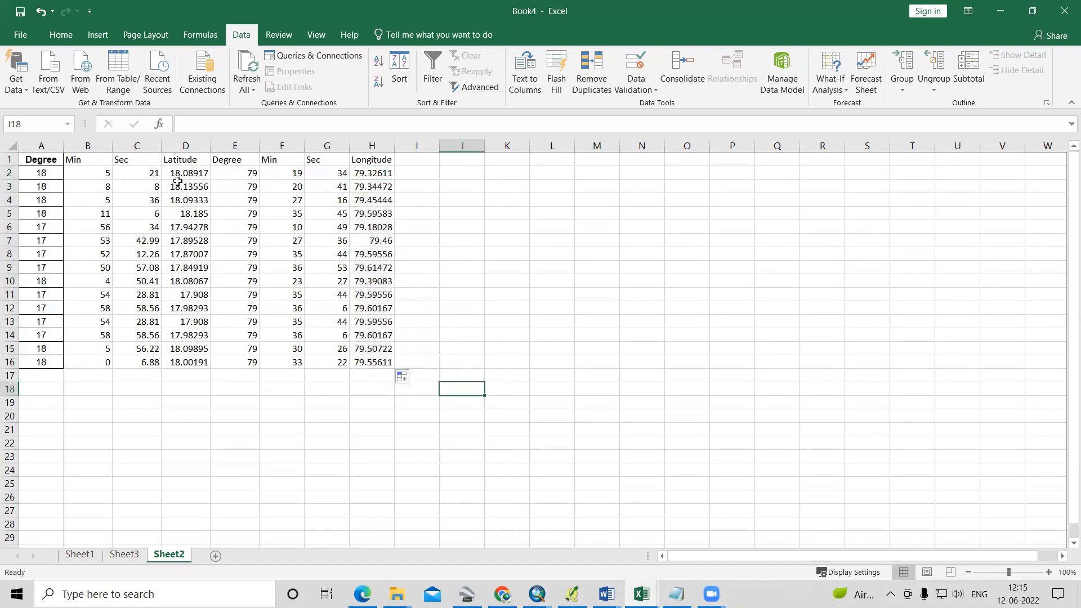
Copy Sheet2's Latitude column and paste it as values into column A of a new sheet
{"action": "left_click", "coordinate": [185, 146]}
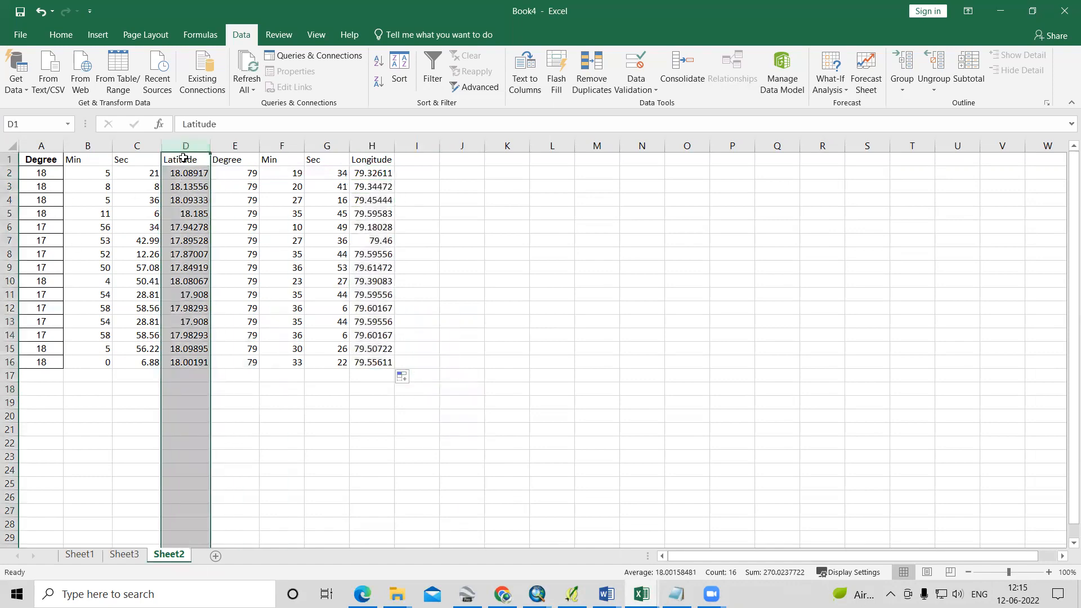
{"action": "key", "text": "ctrl+c"}
{"action": "left_click", "coordinate": [215, 556]}
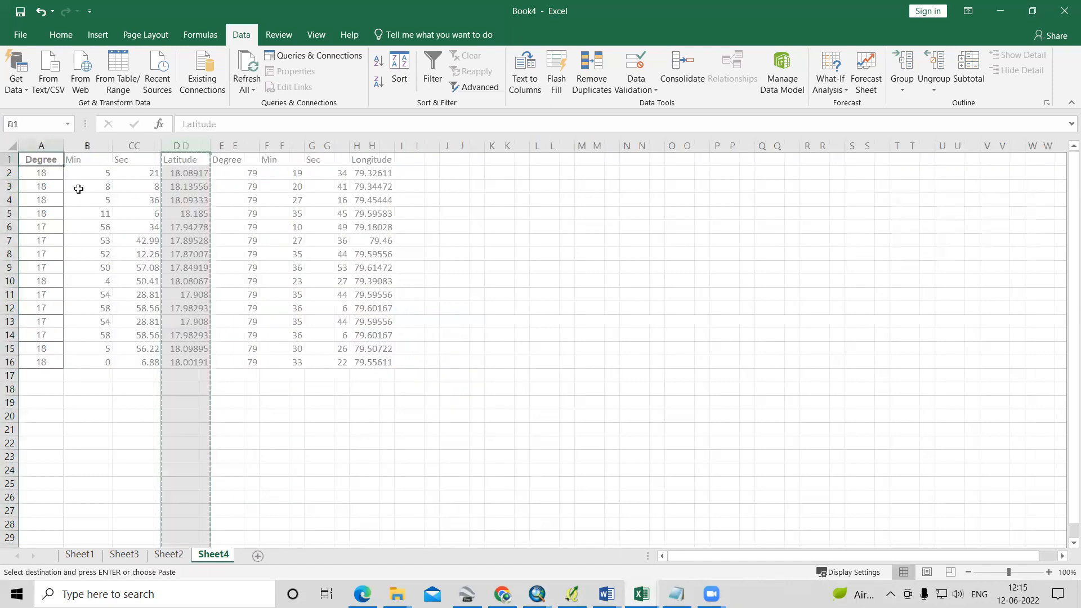
{"action": "right_click", "coordinate": [43, 164]}
{"action": "left_click", "coordinate": [96, 221]}
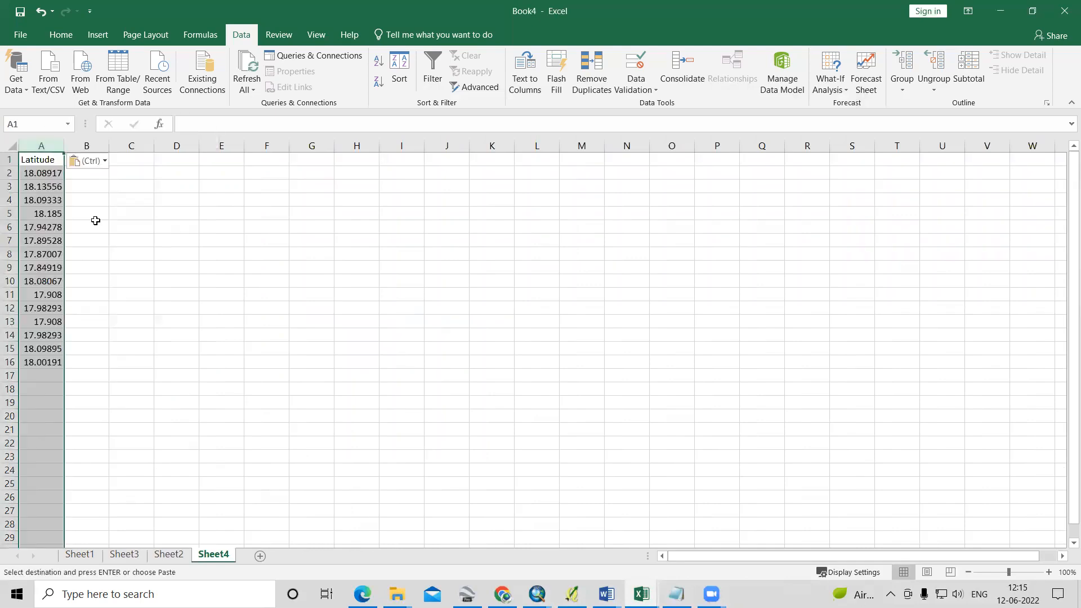
Copy Sheet2's Longitude column and paste it as values into column B of Sheet4
{"action": "left_click", "coordinate": [171, 554]}
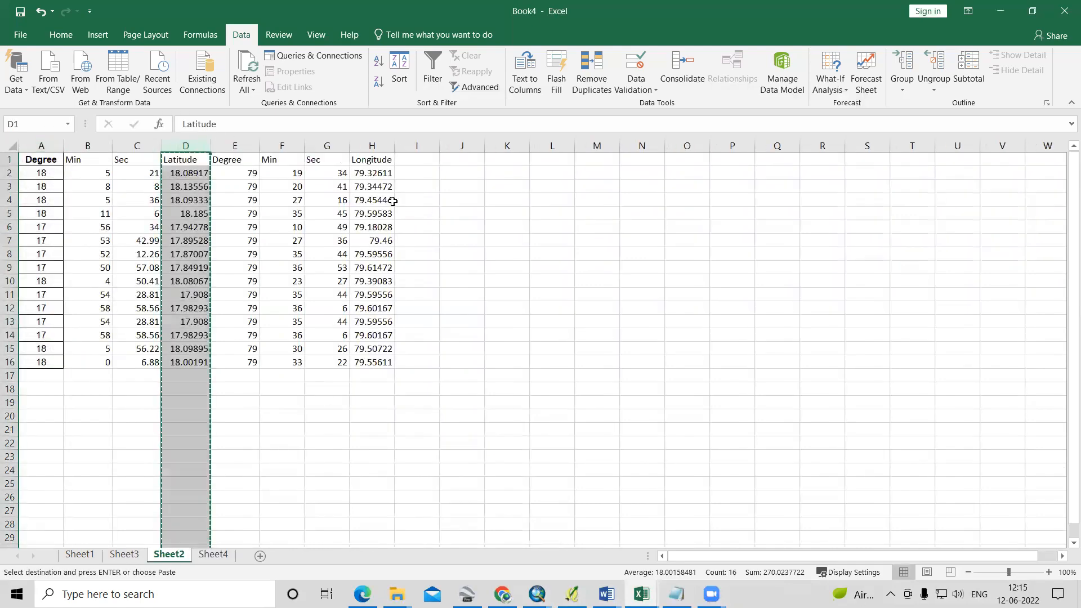
{"action": "left_click", "coordinate": [378, 146]}
{"action": "right_click", "coordinate": [379, 146]}
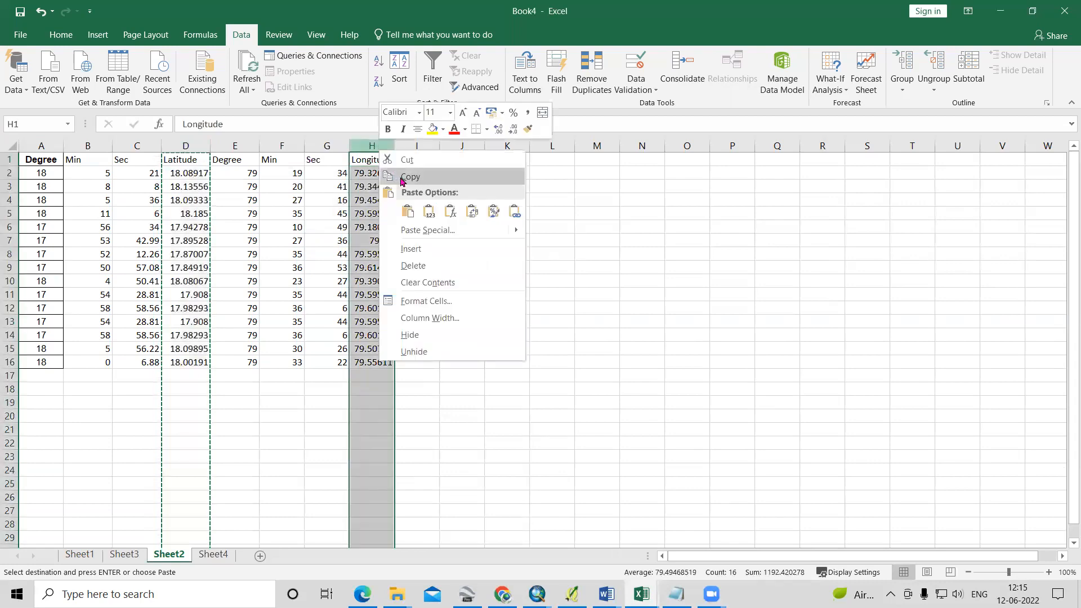
{"action": "left_click", "coordinate": [403, 178]}
{"action": "left_click", "coordinate": [214, 557]}
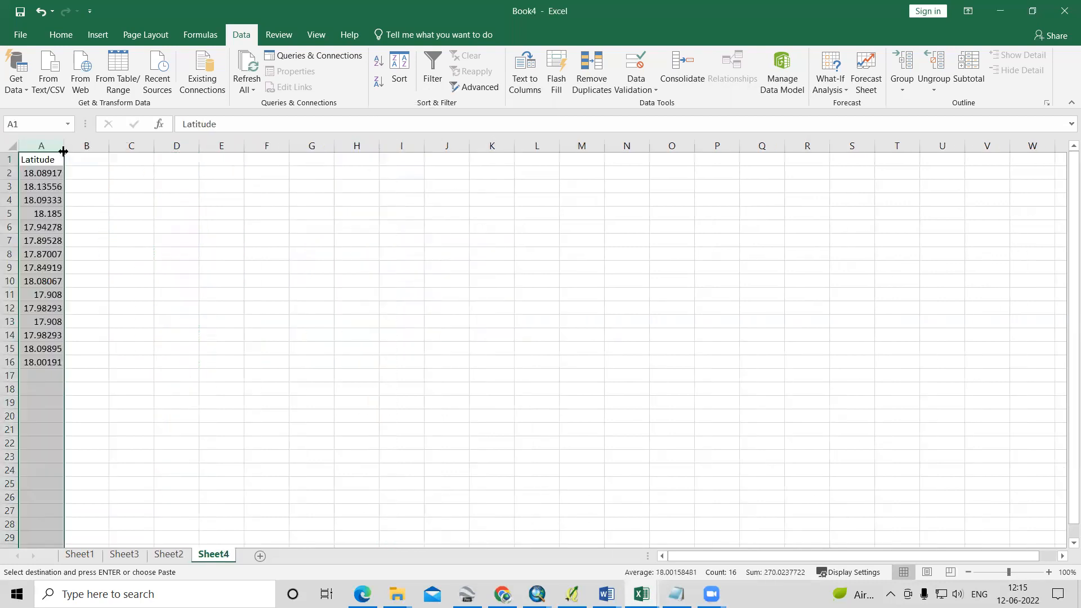
{"action": "right_click", "coordinate": [86, 160]}
{"action": "left_click", "coordinate": [132, 225]}
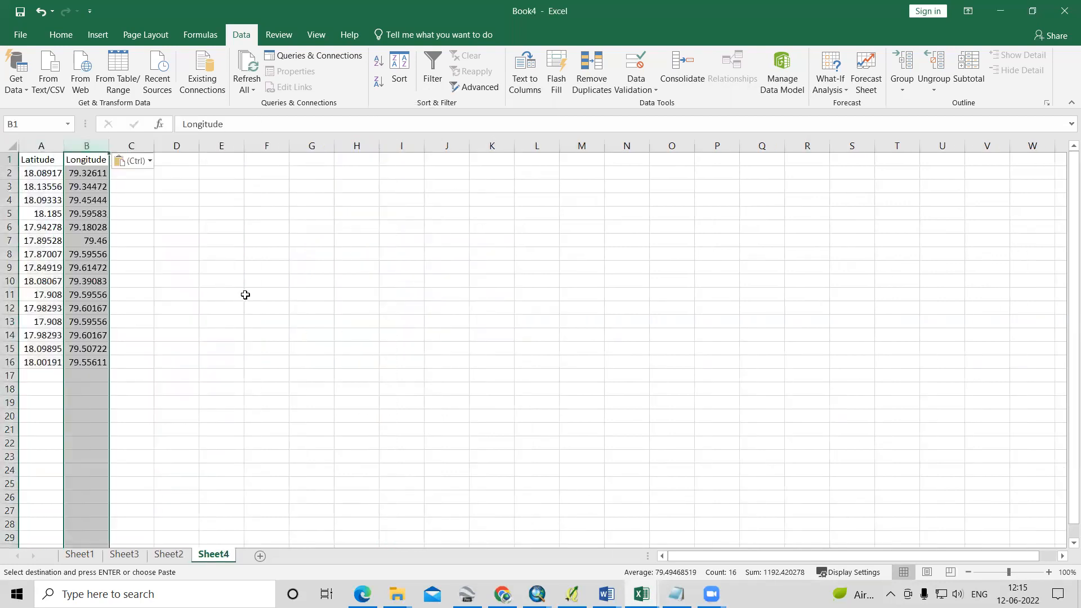
Copy the Mandal and Location columns with their headers from Sheet1 and paste them as values into Sheet4 starting at C1
{"action": "left_click", "coordinate": [79, 555]}
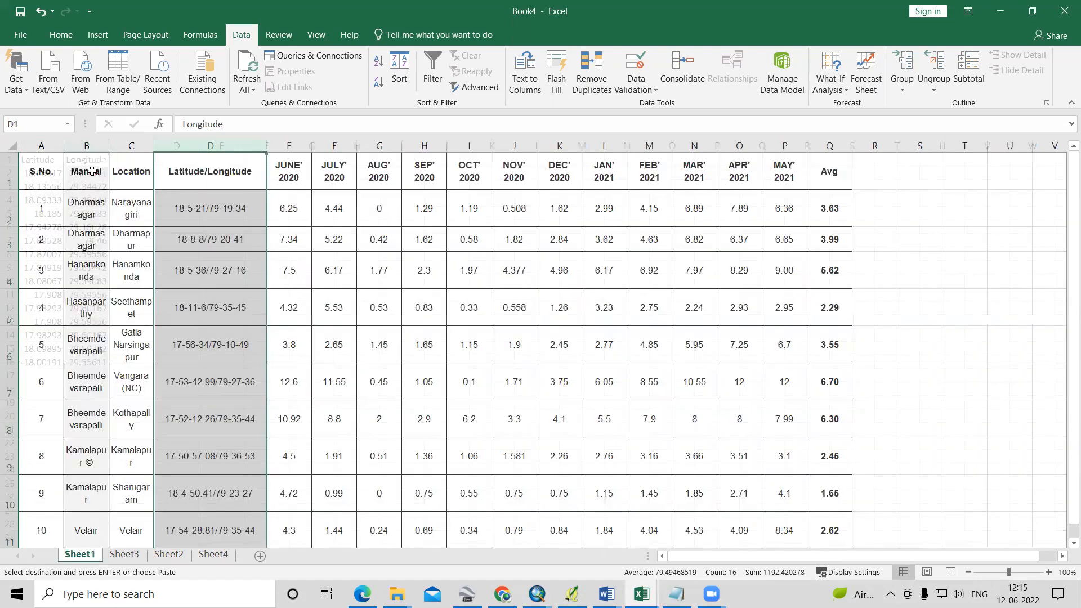
{"action": "left_click_drag", "start_coordinate": [80, 176], "coordinate": [145, 483]}
{"action": "key", "text": "ctrl+c"}
{"action": "left_click", "coordinate": [214, 555]}
{"action": "left_click", "coordinate": [129, 160]}
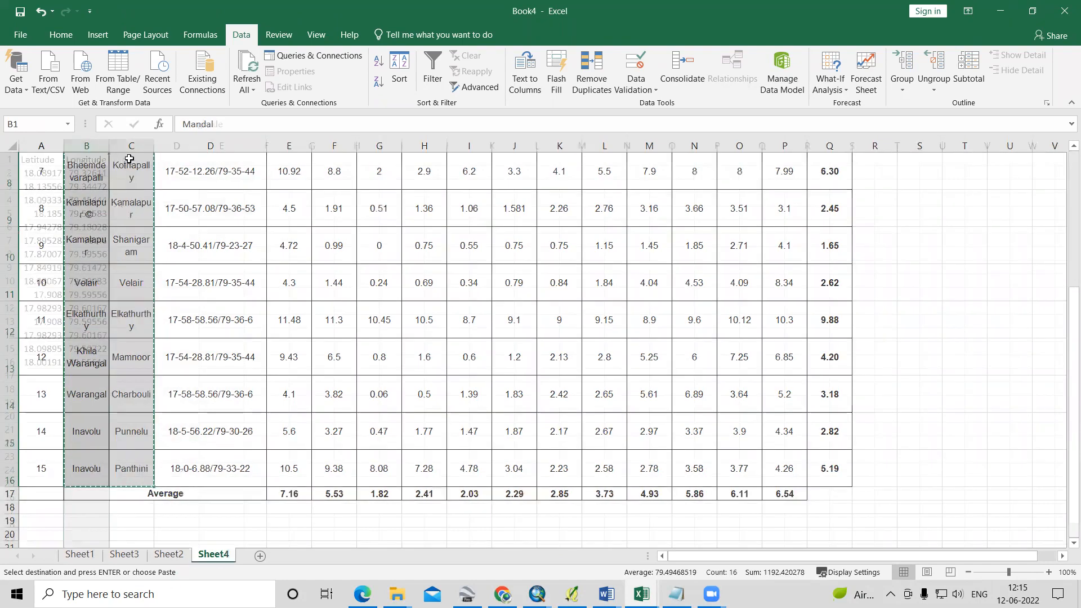
{"action": "right_click", "coordinate": [129, 160]}
{"action": "left_click", "coordinate": [181, 219]}
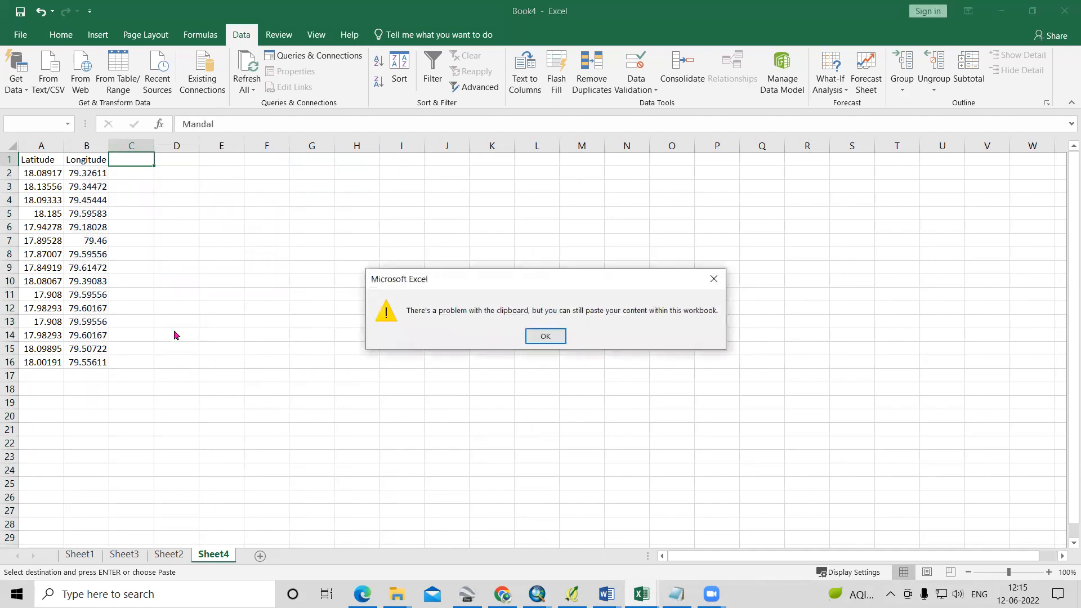
{"action": "left_click", "coordinate": [550, 337]}
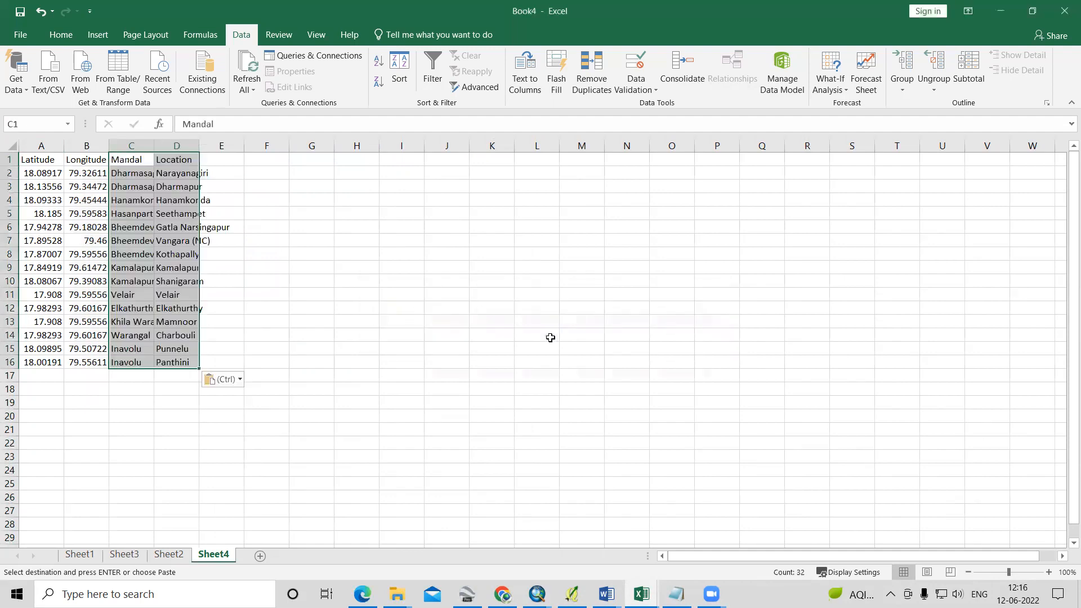
Autofit the widths of the Mandal and Location columns in Sheet4
{"action": "left_click", "coordinate": [300, 362]}
{"action": "double_click", "coordinate": [152, 147]}
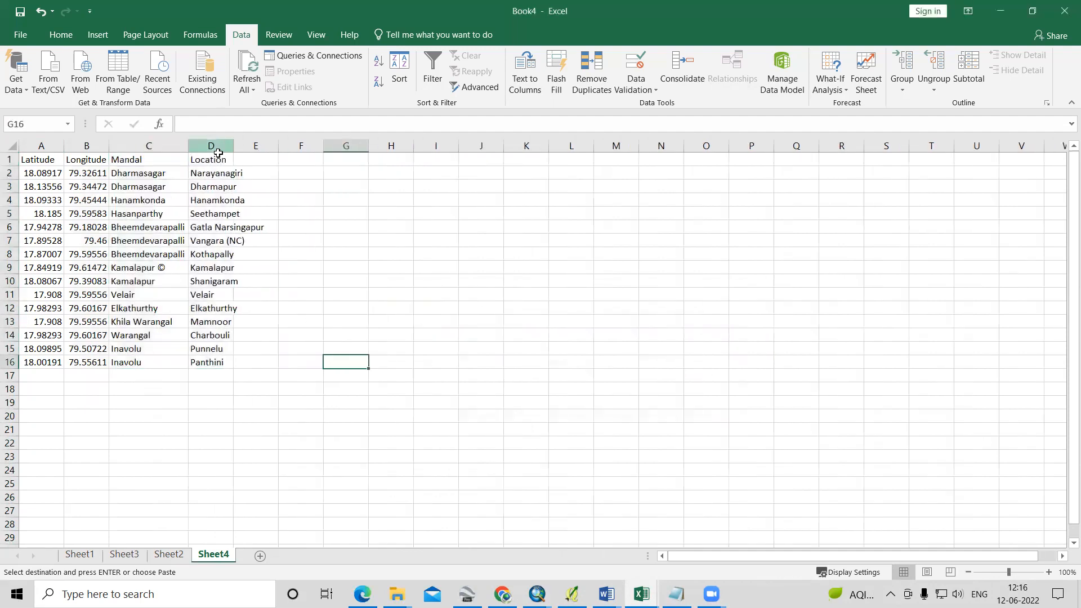
{"action": "double_click", "coordinate": [233, 147]}
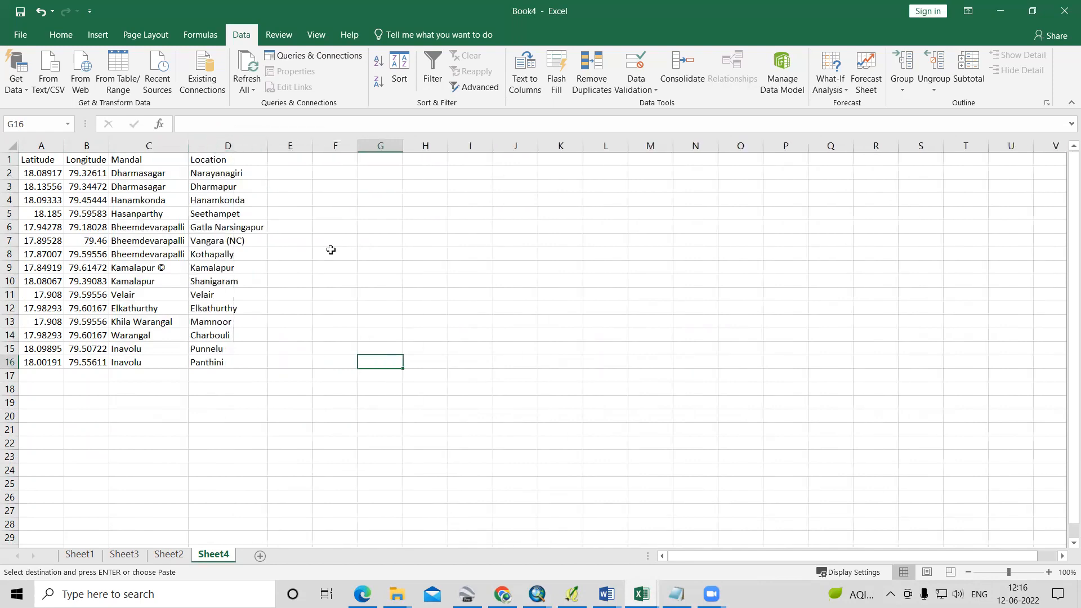
Copy Sheet1's June 2020 to May 2021 and Avg columns as values into Sheet4 from E1, and autofit the June 2020 column
{"action": "left_click", "coordinate": [79, 555]}
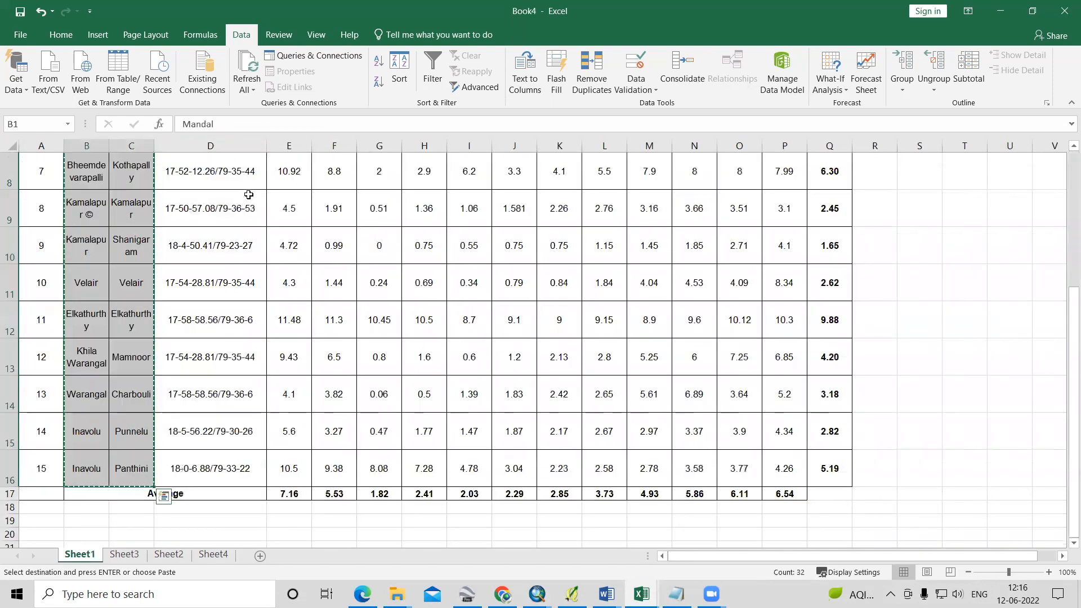
{"action": "scroll", "coordinate": [253, 208], "scroll_direction": "up", "scroll_amount": 2}
{"action": "left_click_drag", "start_coordinate": [289, 175], "coordinate": [829, 524]}
{"action": "key", "text": "ctrl+c"}
{"action": "left_click", "coordinate": [213, 554]}
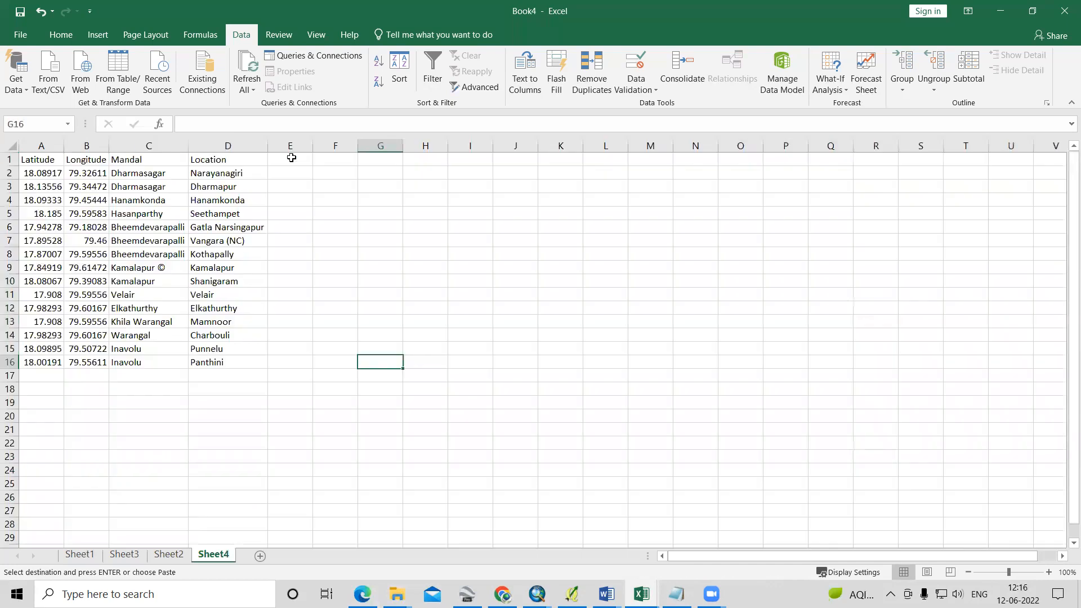
{"action": "right_click", "coordinate": [291, 160]}
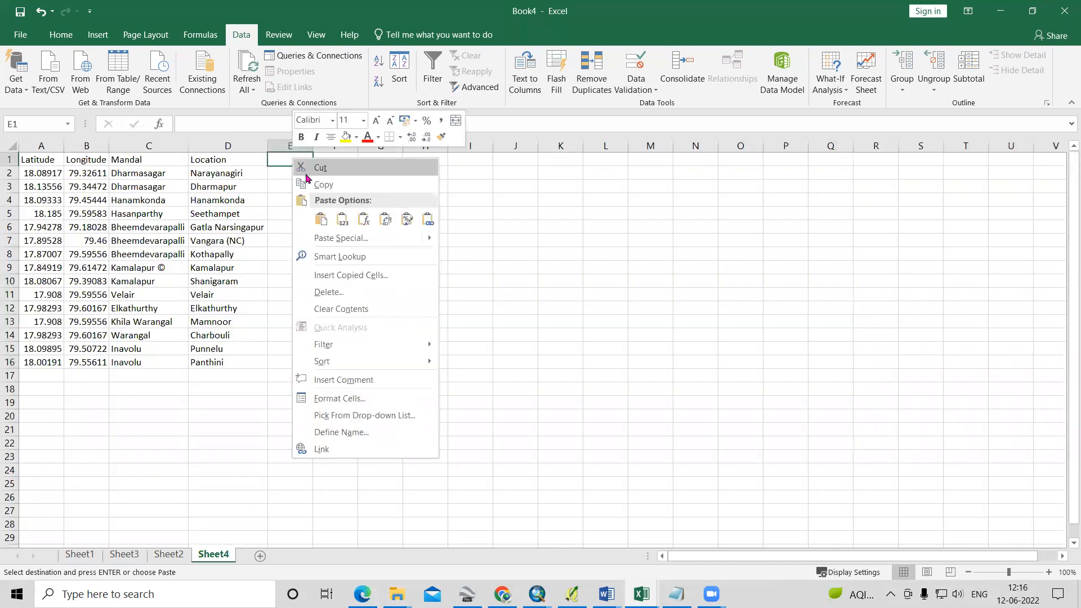
{"action": "left_click", "coordinate": [341, 219]}
{"action": "left_click", "coordinate": [450, 415]}
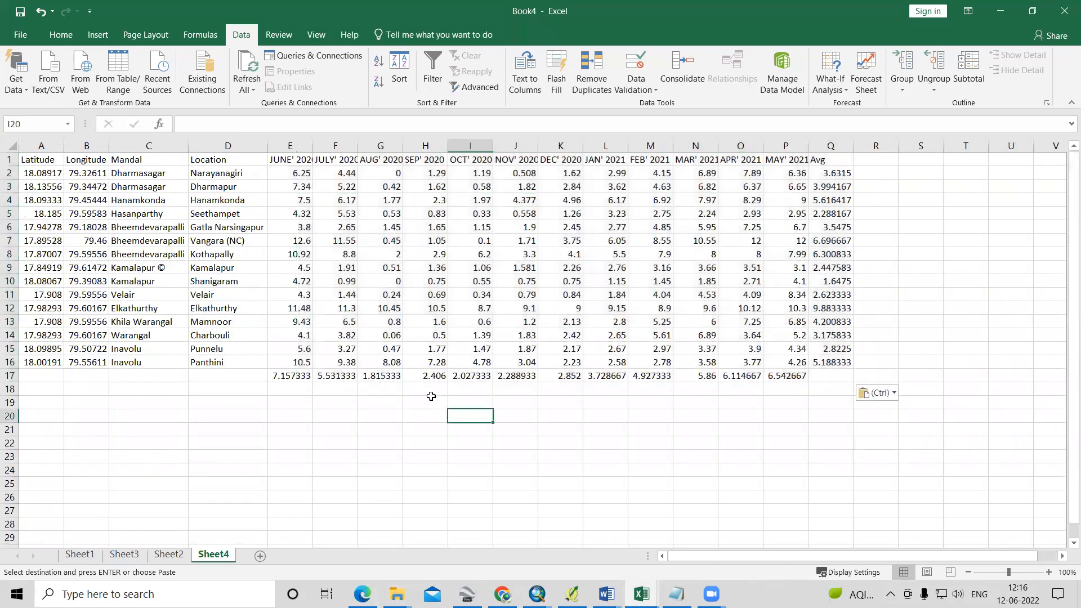
{"action": "double_click", "coordinate": [313, 145]}
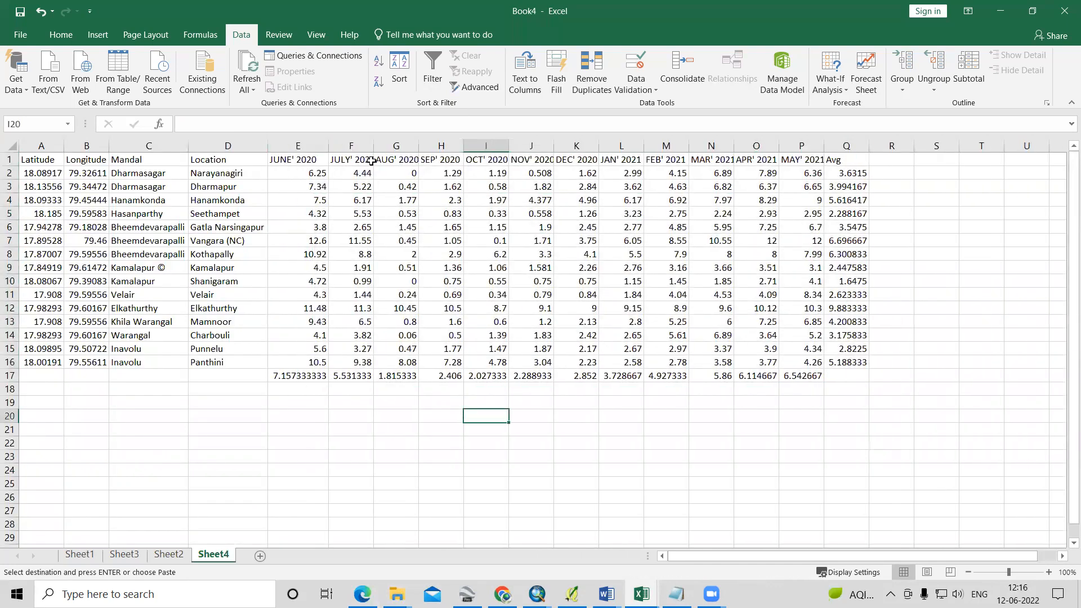
Review the coordinate, Mandal, Location and monthly water-level columns assembled in Sheet4
{"action": "left_click", "coordinate": [36, 164]}
{"action": "left_click", "coordinate": [76, 170]}
{"action": "left_click_drag", "start_coordinate": [121, 163], "coordinate": [307, 241]}
{"action": "left_click", "coordinate": [326, 174]}
{"action": "left_click_drag", "start_coordinate": [289, 160], "coordinate": [833, 378]}
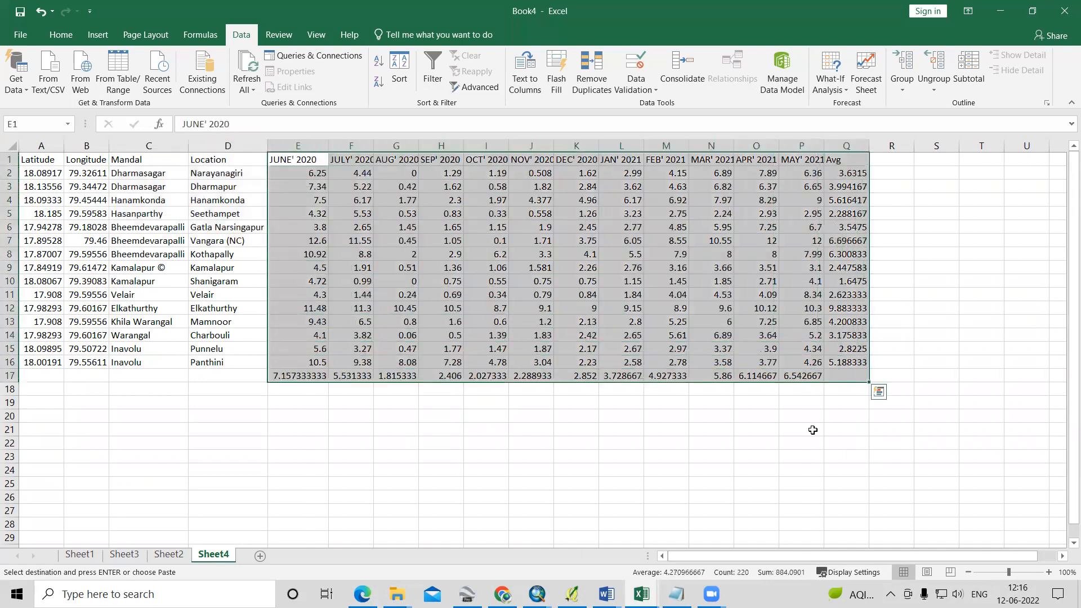
{"action": "left_click", "coordinate": [813, 430]}
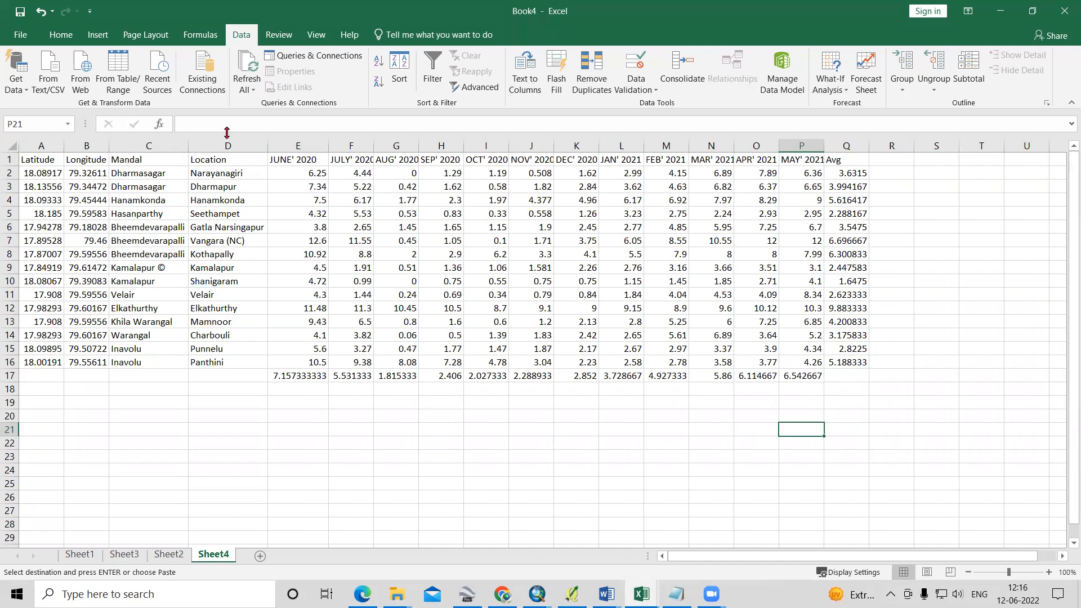
Save Sheet4 in the GW folder as a CSV (Comma delimited) file named Water_level
{"action": "left_click", "coordinate": [19, 41]}
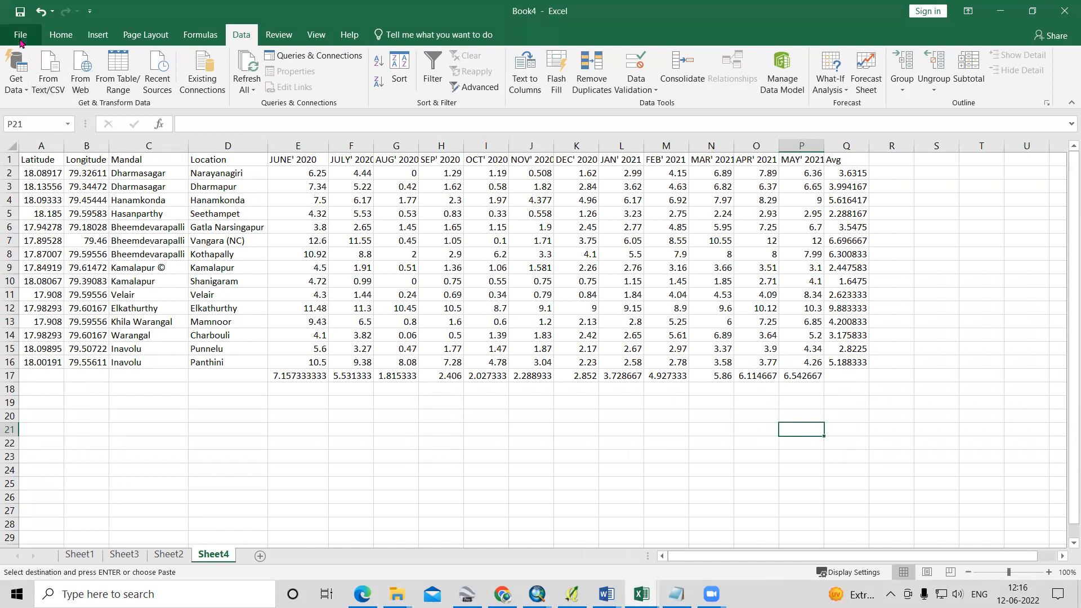
{"action": "left_click", "coordinate": [34, 158]}
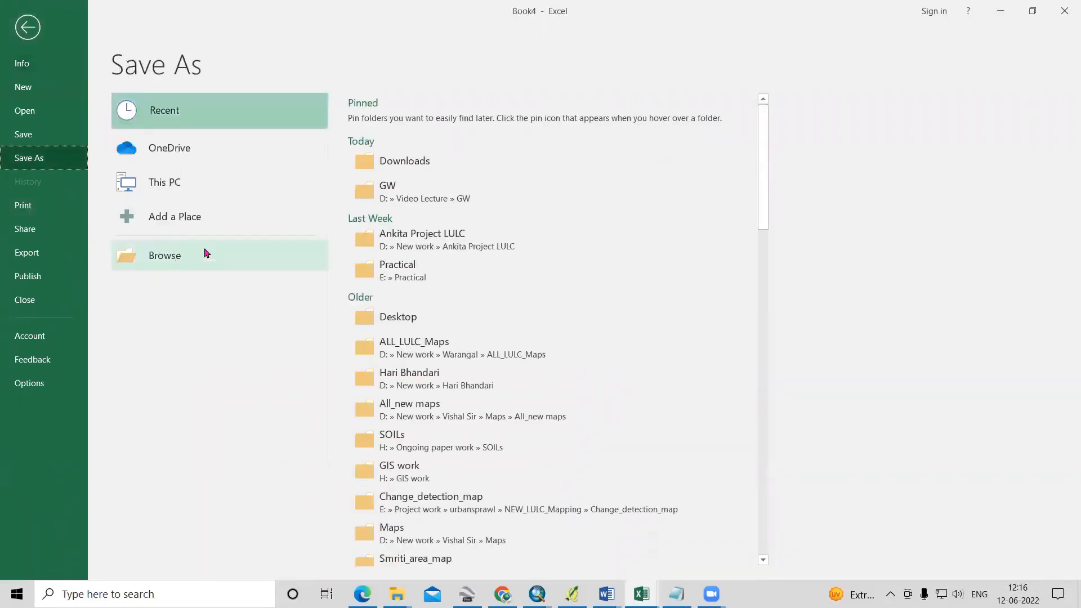
{"action": "left_click", "coordinate": [445, 196]}
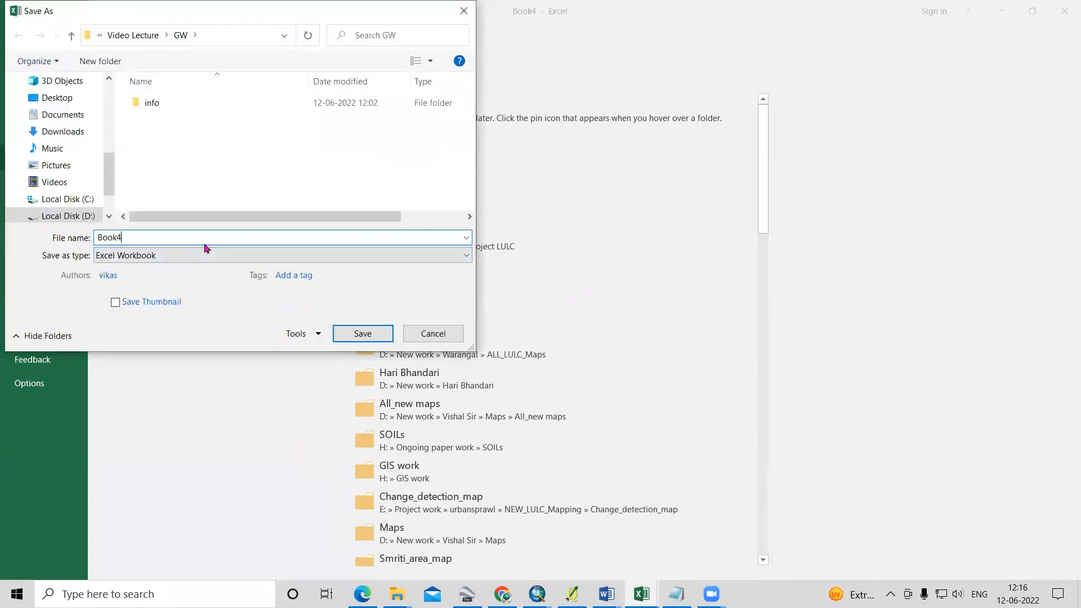
{"action": "left_click", "coordinate": [205, 254]}
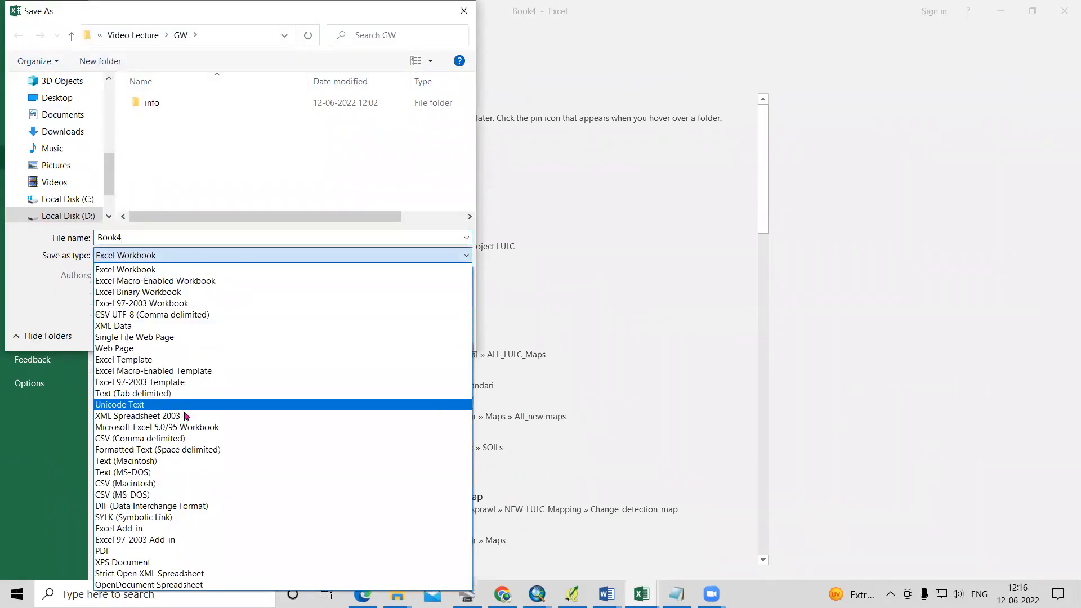
{"action": "left_click", "coordinate": [181, 443]}
{"action": "left_click", "coordinate": [146, 232]}
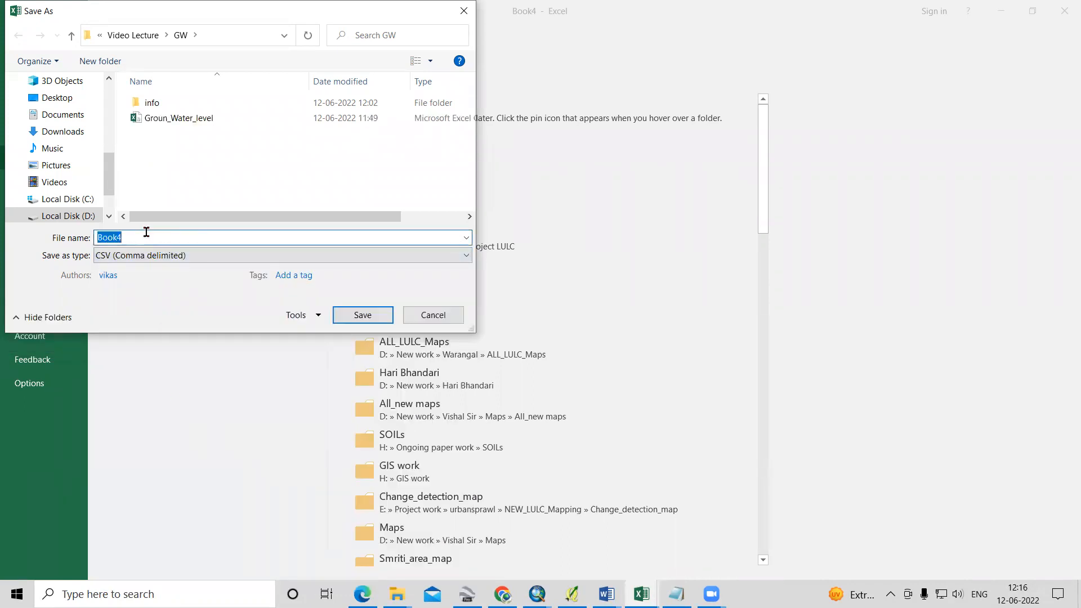
{"action": "key", "text": "BackSpace"}
{"action": "type", "text": "Water_level"}
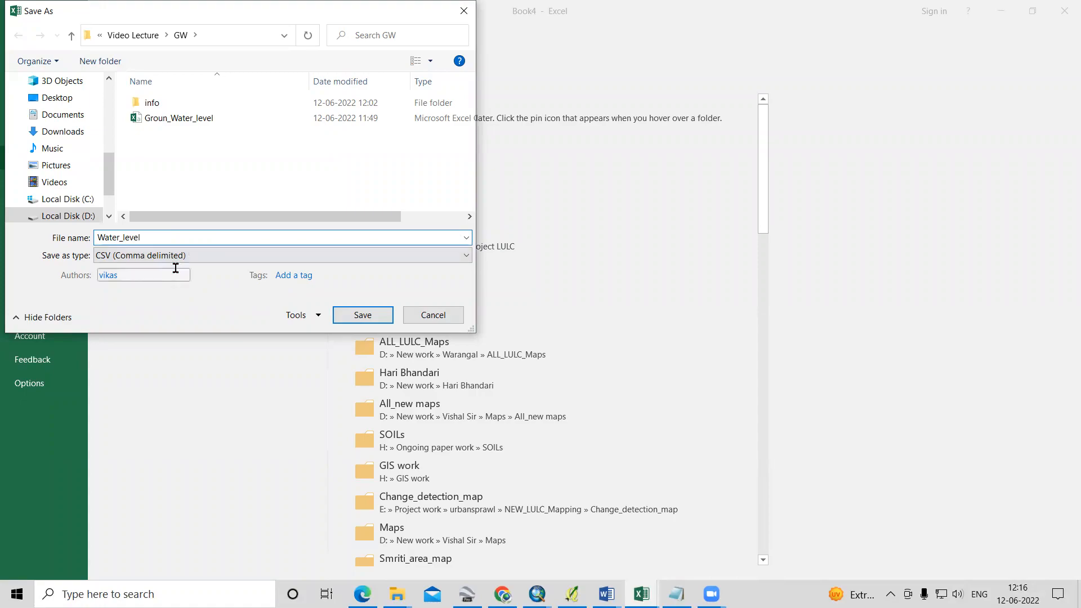
{"action": "left_click", "coordinate": [363, 315]}
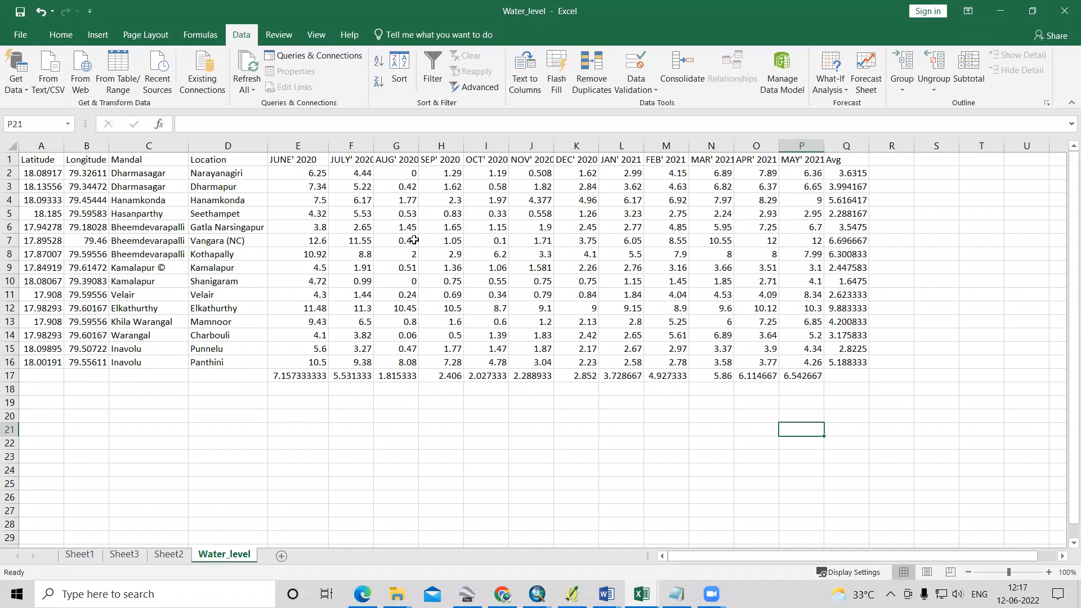
Switch to the empty Untitled ArcMap window
{"action": "mouse_move", "coordinate": [536, 594]}
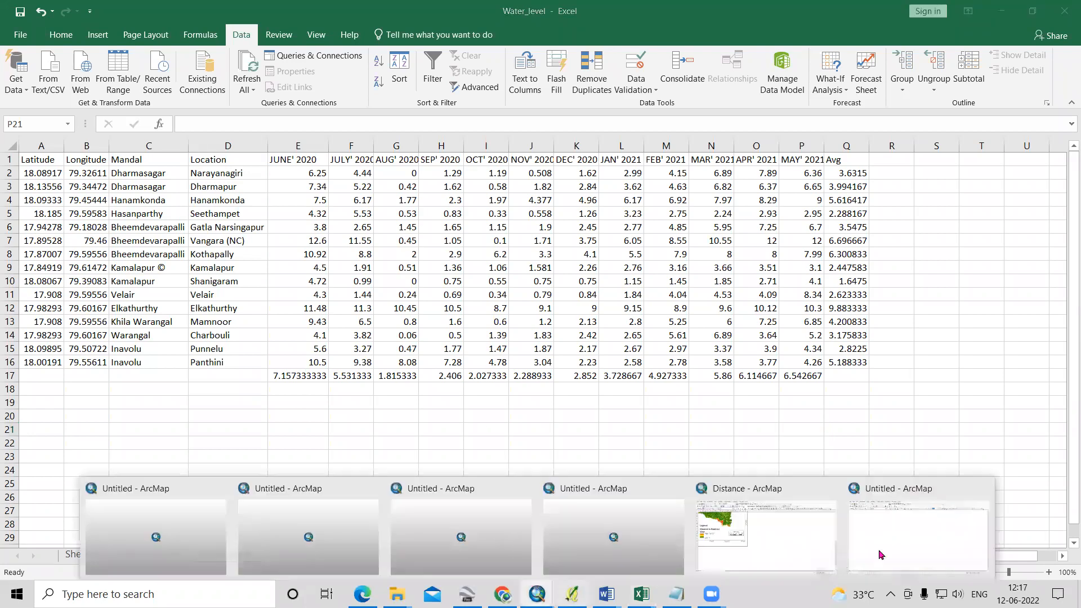
{"action": "left_click", "coordinate": [848, 498]}
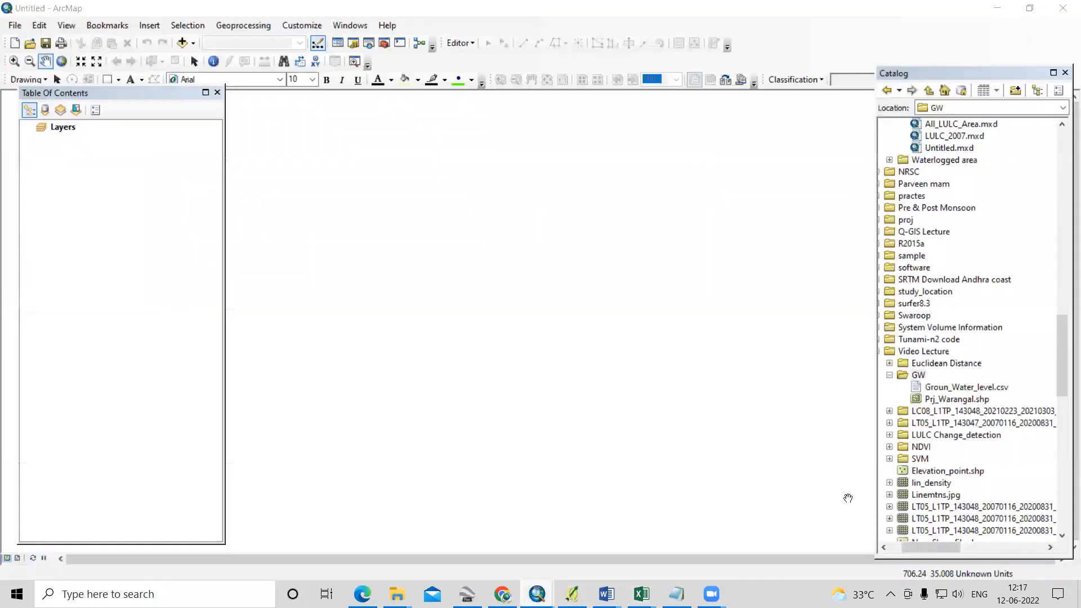
Refresh the GW folder in the catalog and select Water_level.csv
{"action": "right_click", "coordinate": [920, 375]}
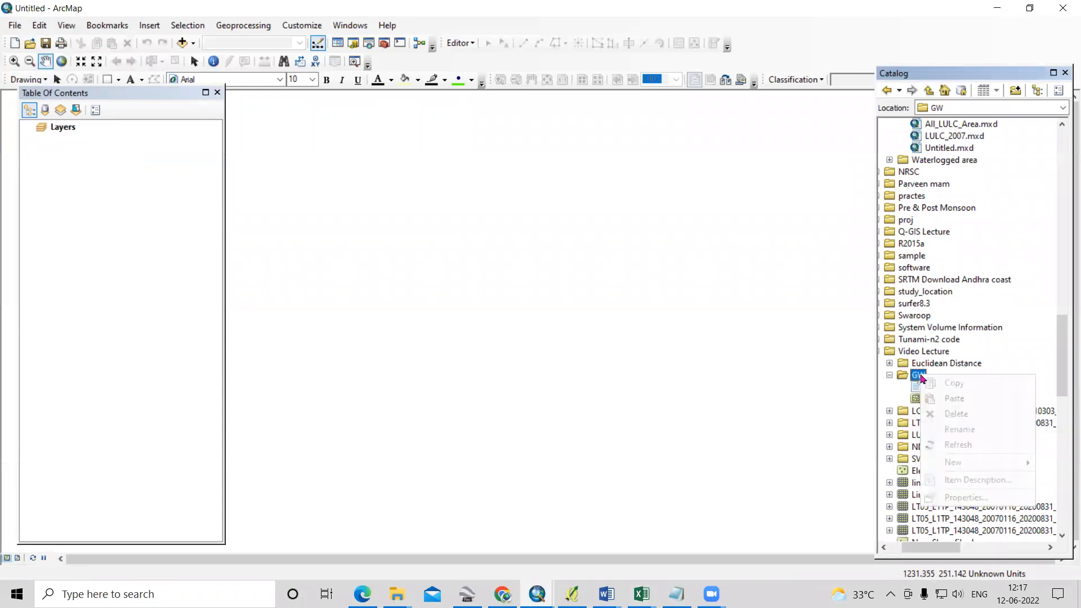
{"action": "left_click", "coordinate": [970, 445]}
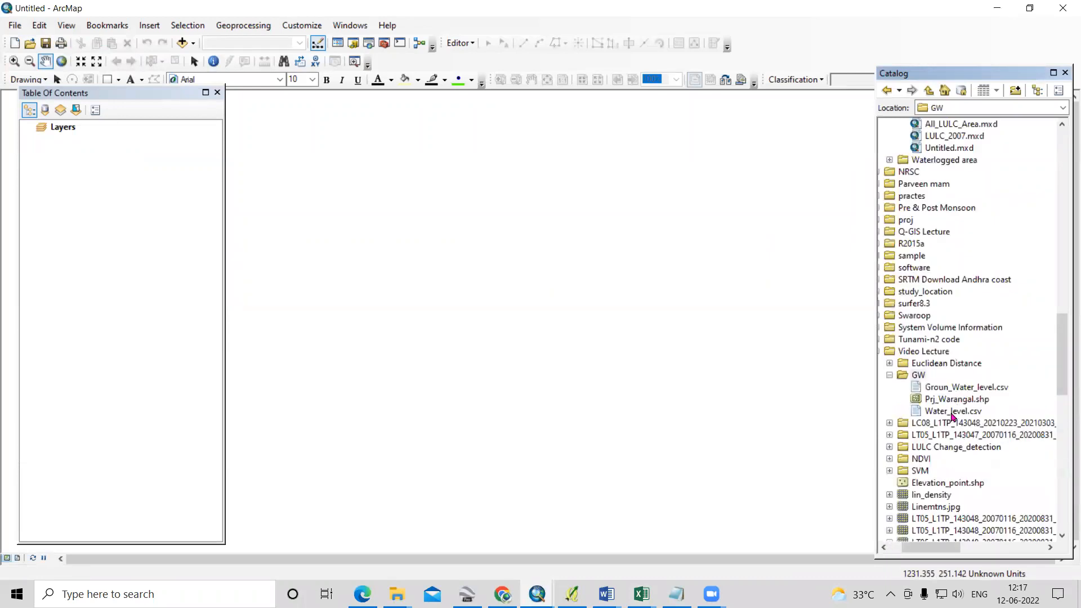
{"action": "left_click", "coordinate": [951, 416]}
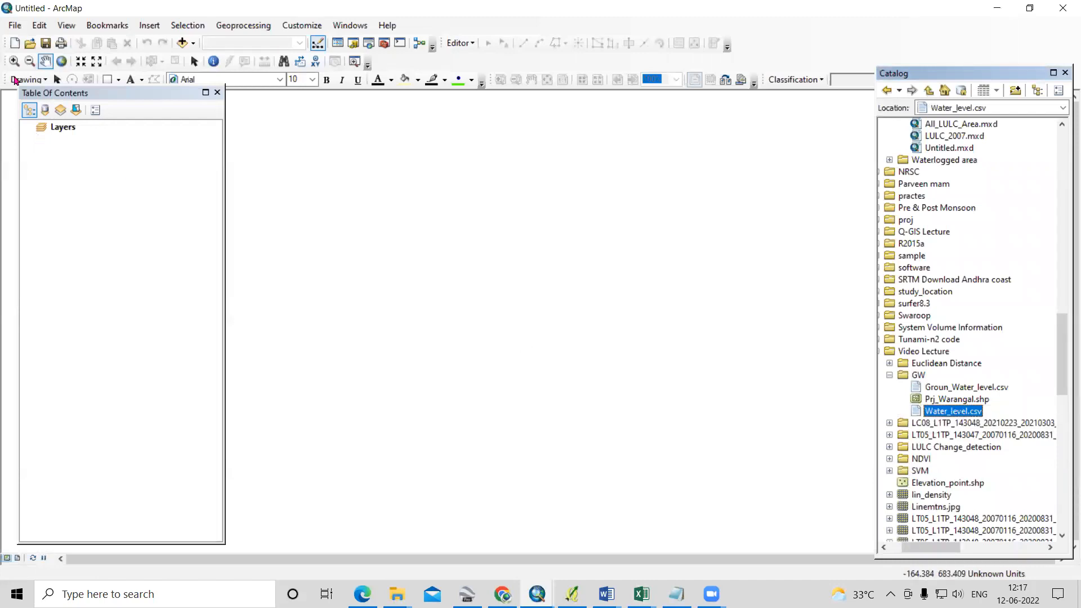
Start Add XY Data with Water_level.csv from the GW folder and use JUNE' 2020 as the Z field
{"action": "left_click", "coordinate": [15, 25]}
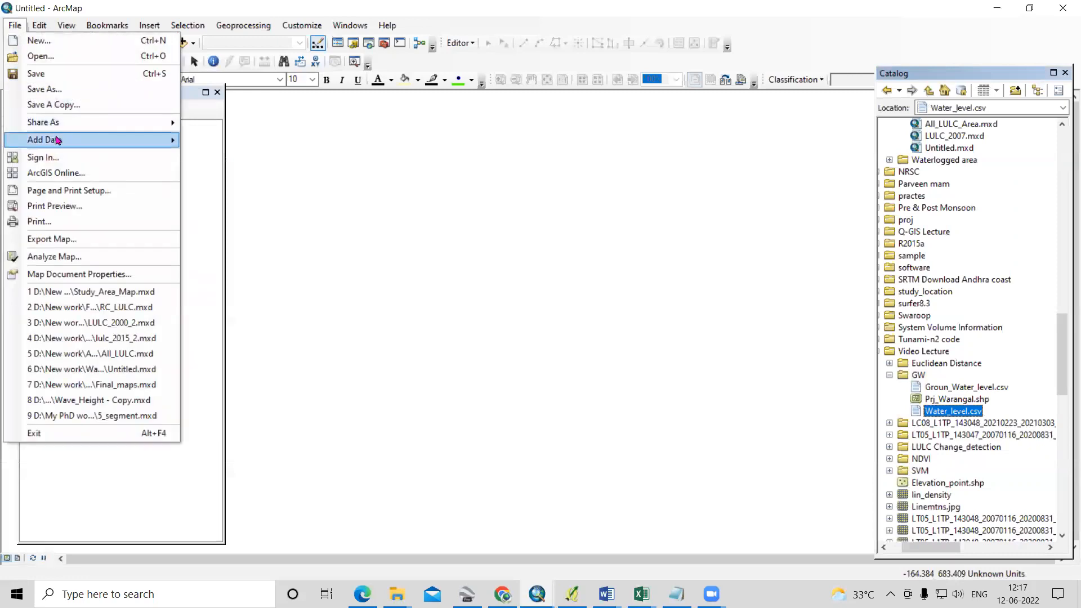
{"action": "mouse_move", "coordinate": [54, 140]}
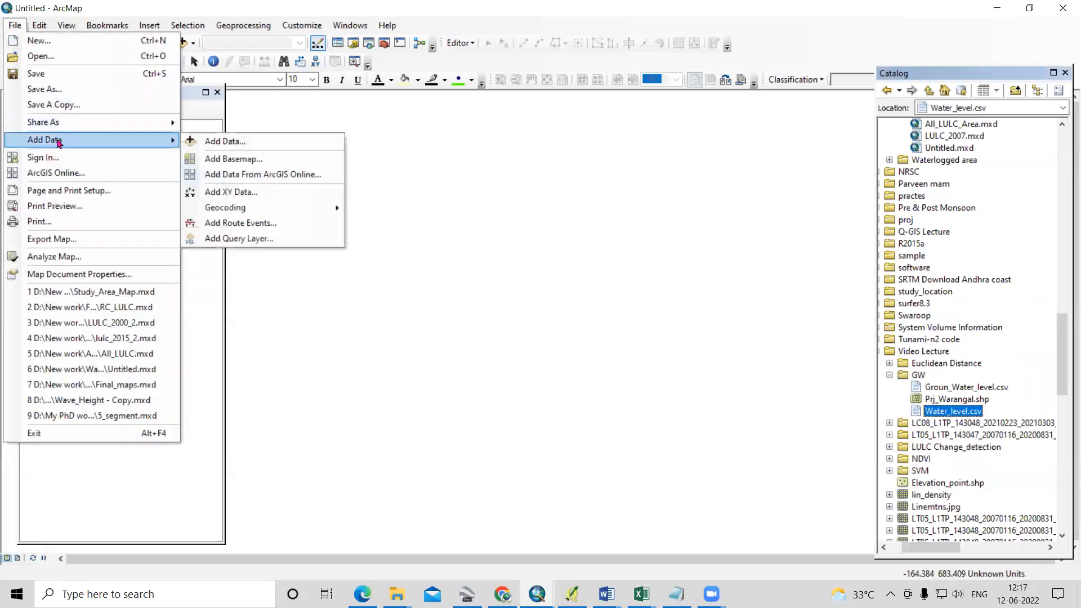
{"action": "left_click", "coordinate": [239, 193]}
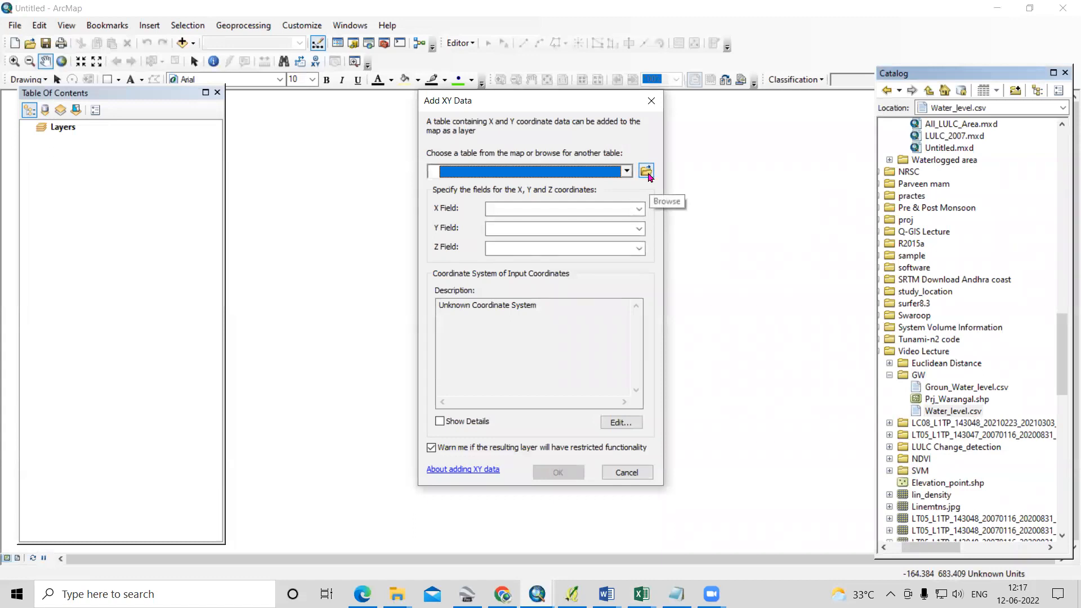
{"action": "left_click", "coordinate": [647, 171]}
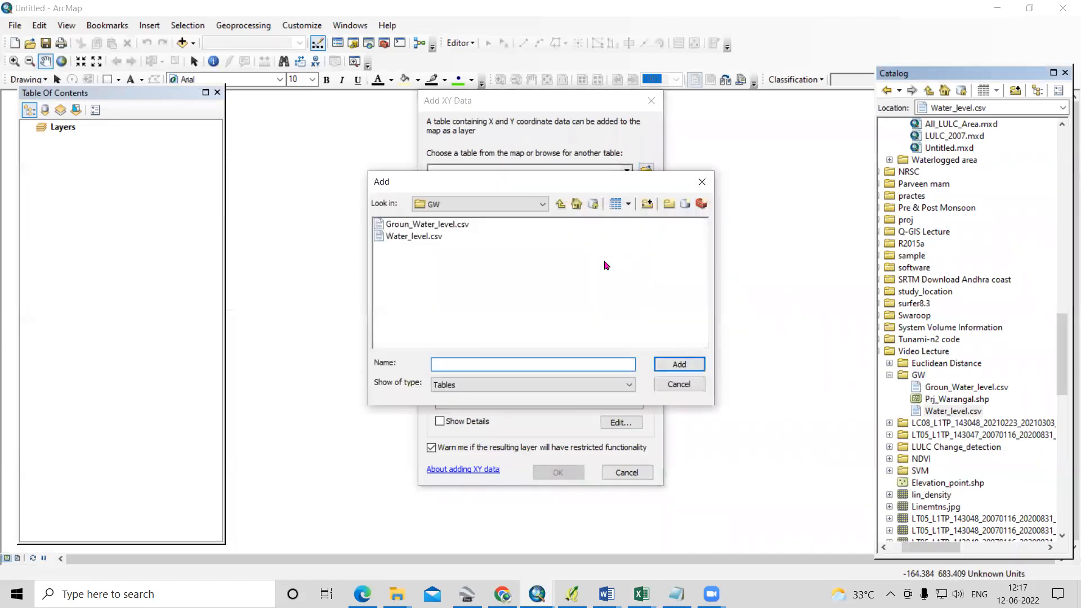
{"action": "left_click", "coordinate": [428, 239]}
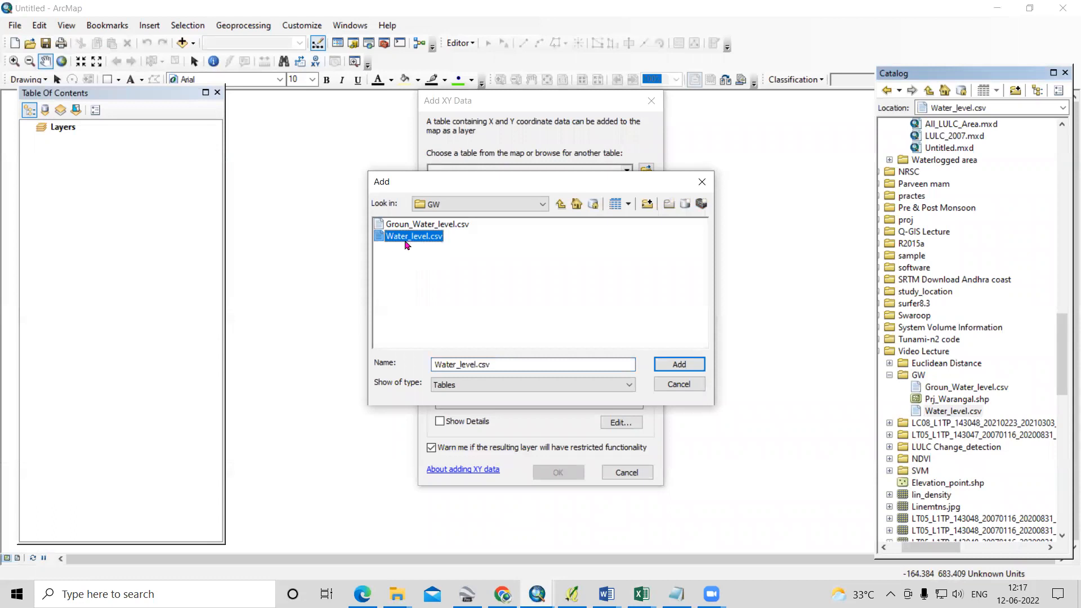
{"action": "left_click", "coordinate": [561, 204]}
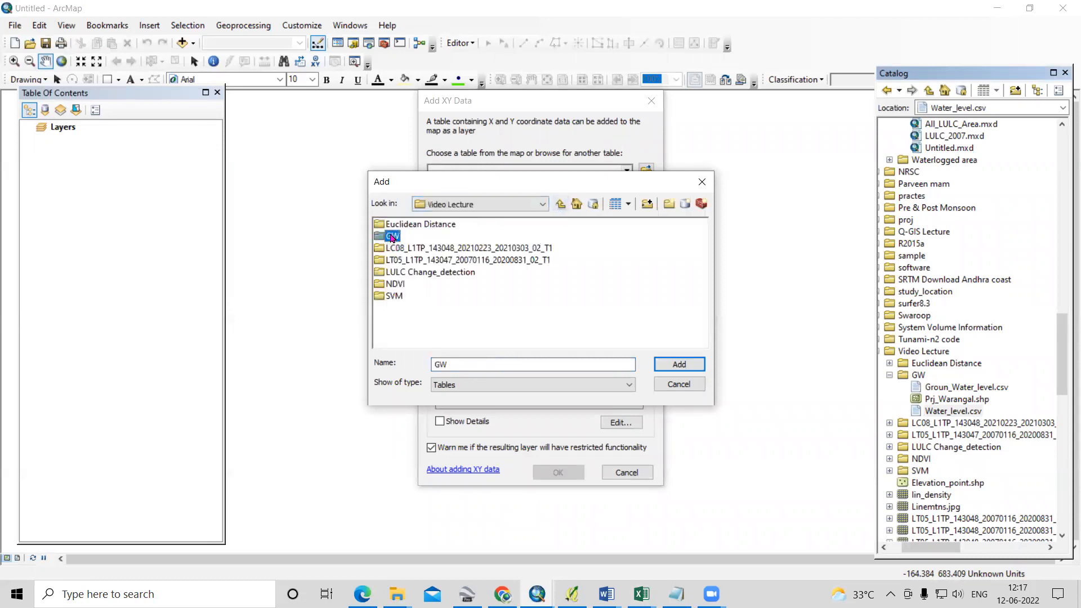
{"action": "double_click", "coordinate": [393, 236]}
{"action": "left_click", "coordinate": [414, 237]}
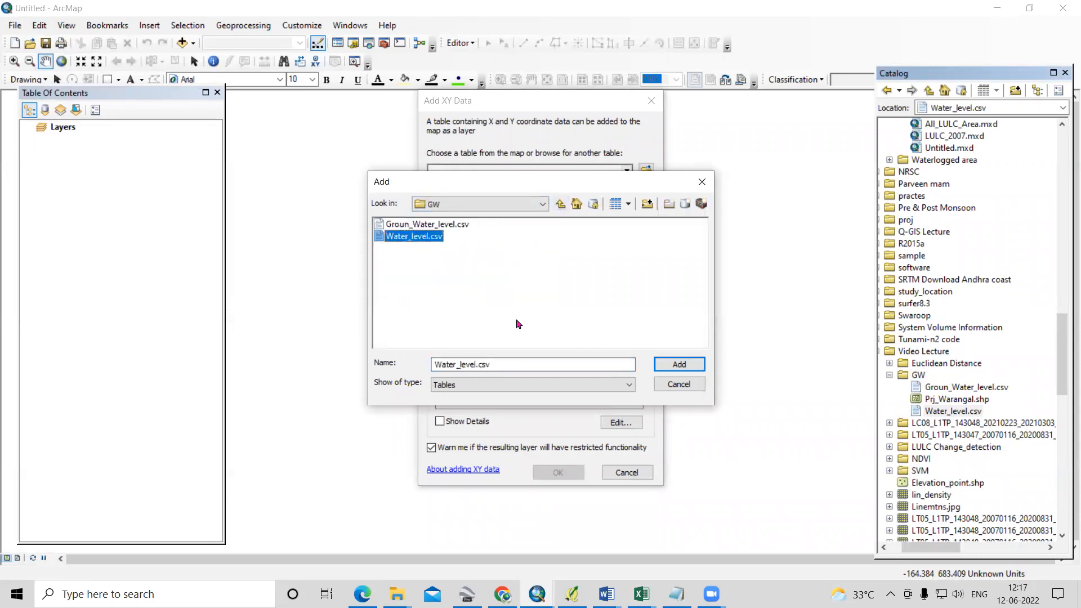
{"action": "left_click", "coordinate": [679, 365]}
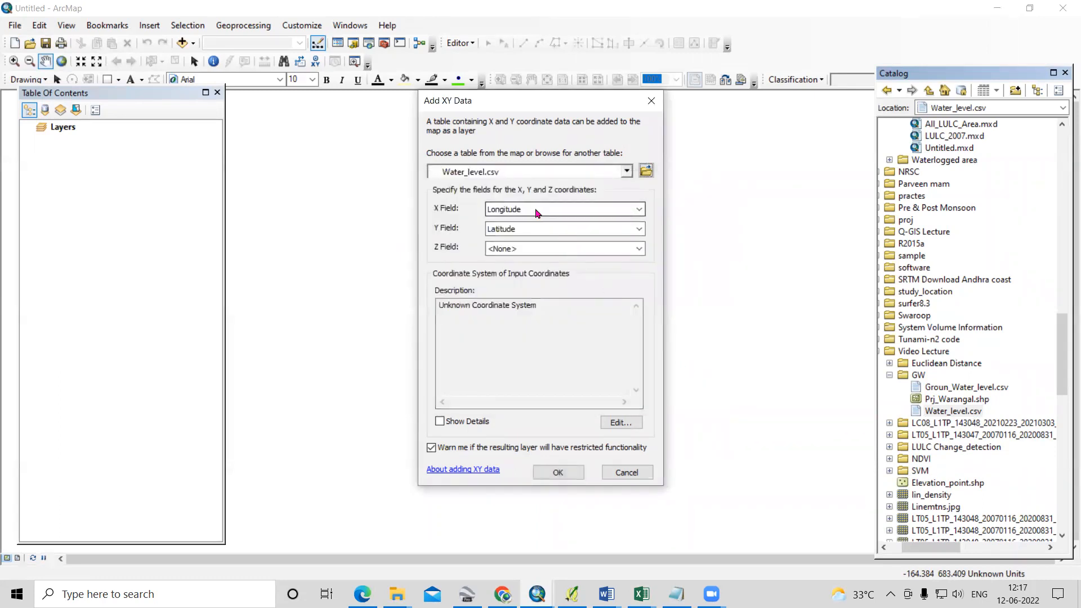
{"action": "left_click", "coordinate": [608, 251]}
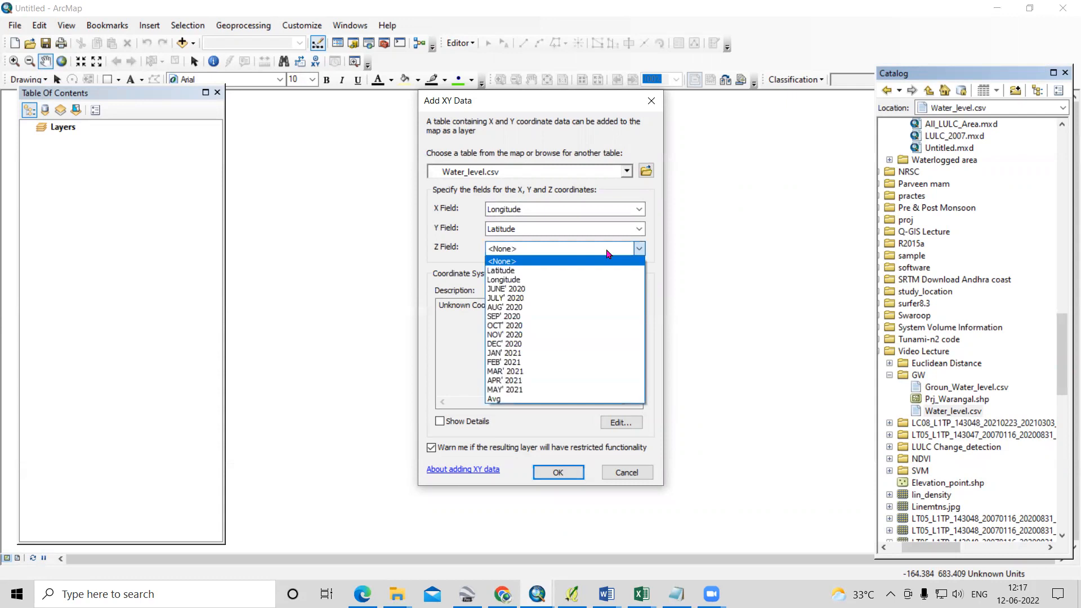
{"action": "left_click", "coordinate": [515, 290]}
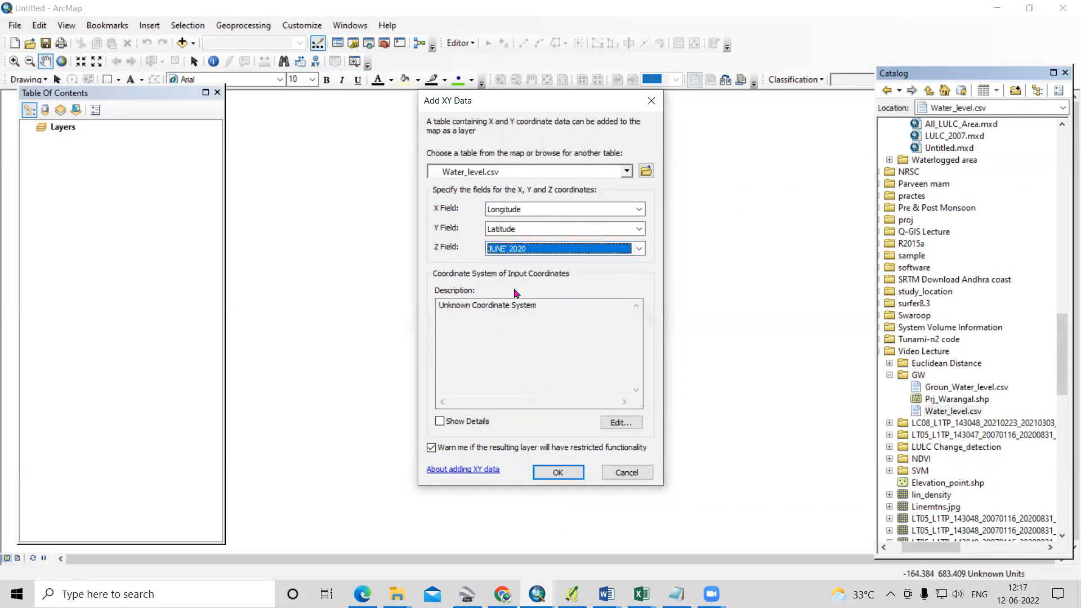
Set the input coordinates to the geographic system WGS 1984 and add the XY points to the map
{"action": "left_click", "coordinate": [625, 426]}
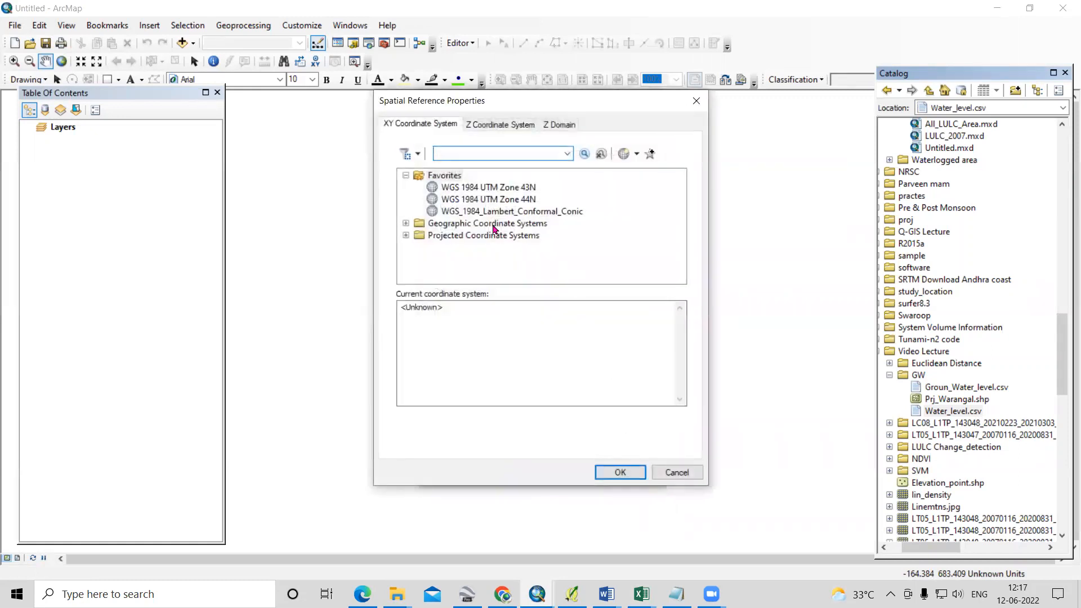
{"action": "double_click", "coordinate": [494, 224]}
{"action": "scroll", "coordinate": [484, 258], "scroll_direction": "down", "scroll_amount": 3}
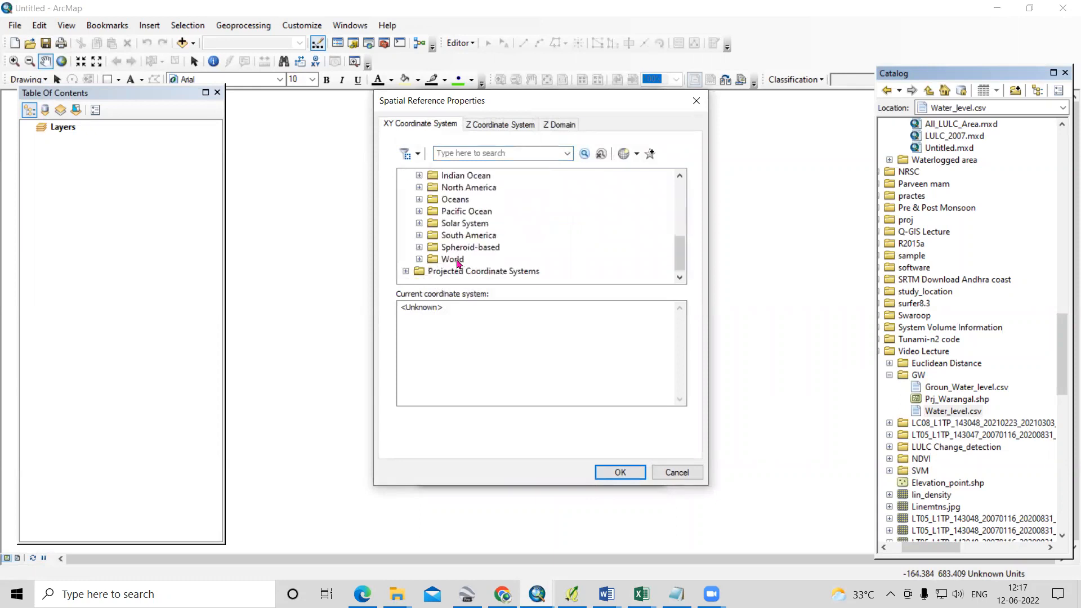
{"action": "scroll", "coordinate": [459, 263], "scroll_direction": "up", "scroll_amount": 4}
{"action": "scroll", "coordinate": [459, 263], "scroll_direction": "down", "scroll_amount": 4}
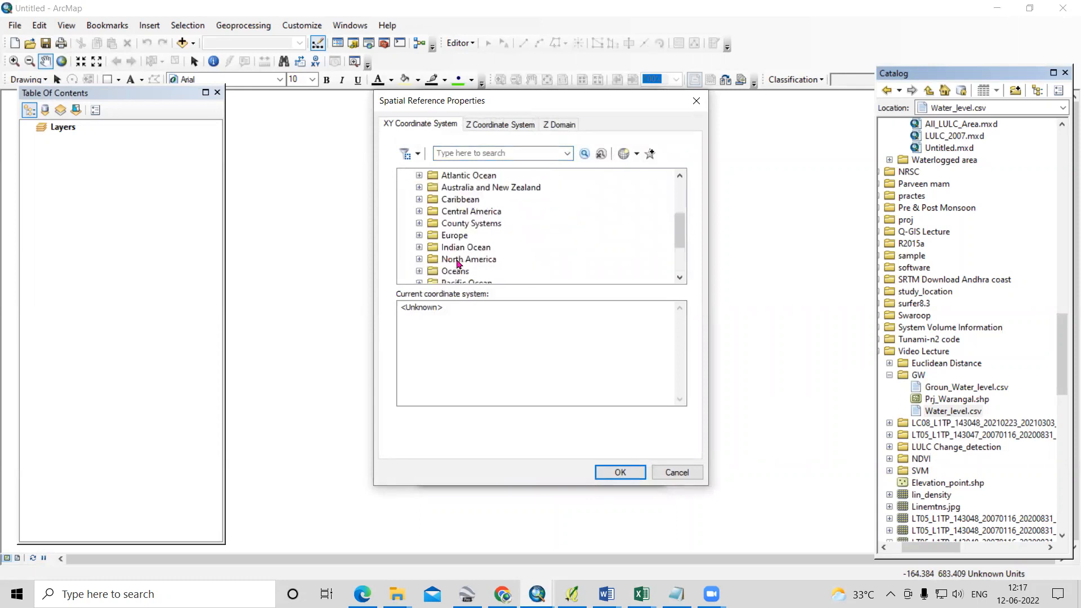
{"action": "double_click", "coordinate": [450, 260]}
{"action": "scroll", "coordinate": [462, 260], "scroll_direction": "down", "scroll_amount": 5}
{"action": "left_click", "coordinate": [478, 248]}
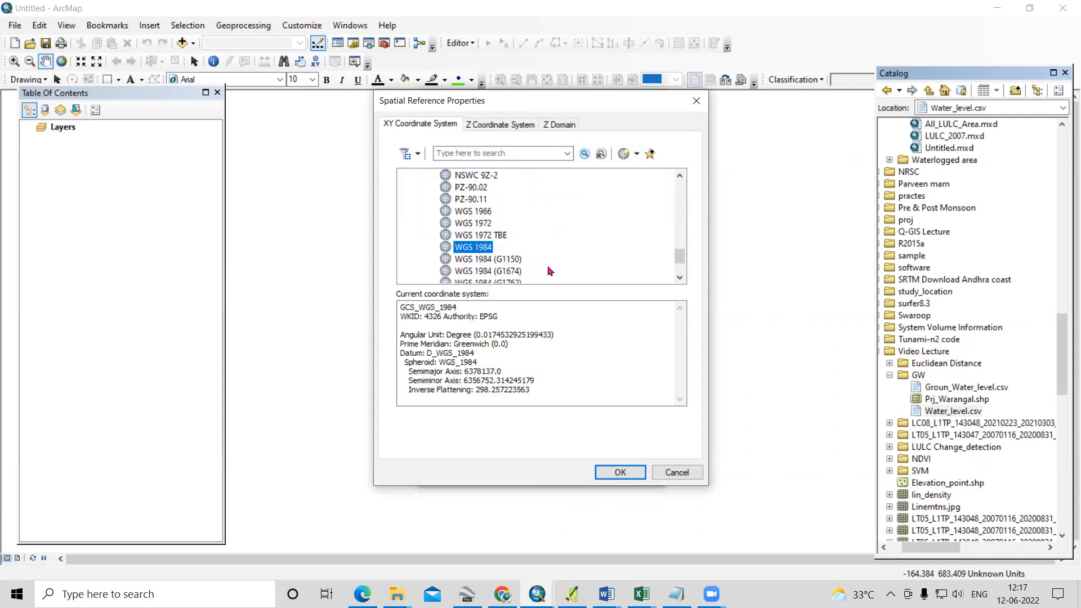
{"action": "left_click", "coordinate": [620, 473]}
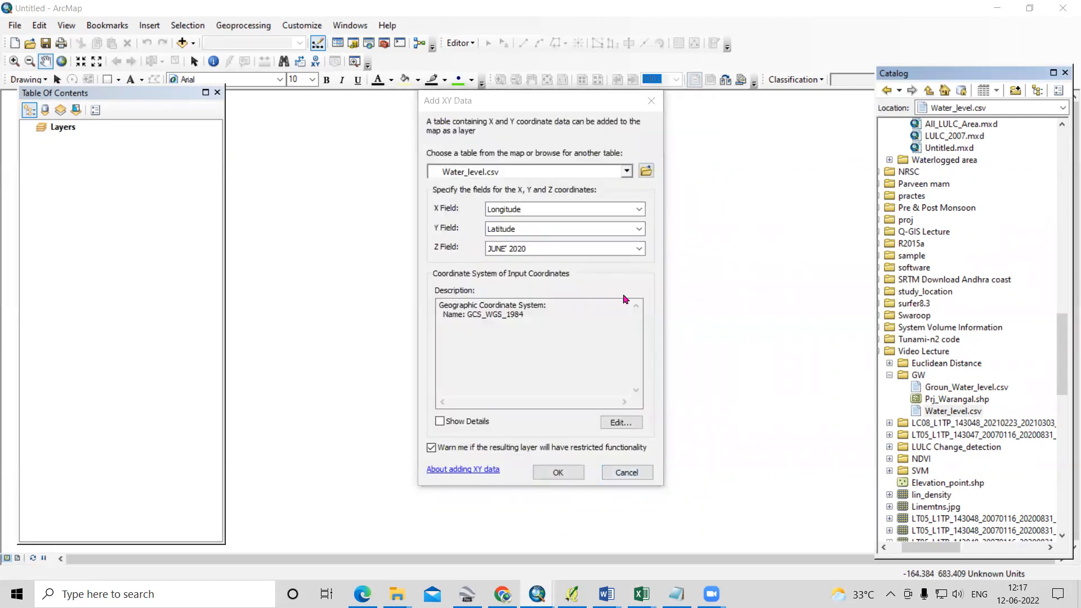
{"action": "left_click", "coordinate": [558, 473]}
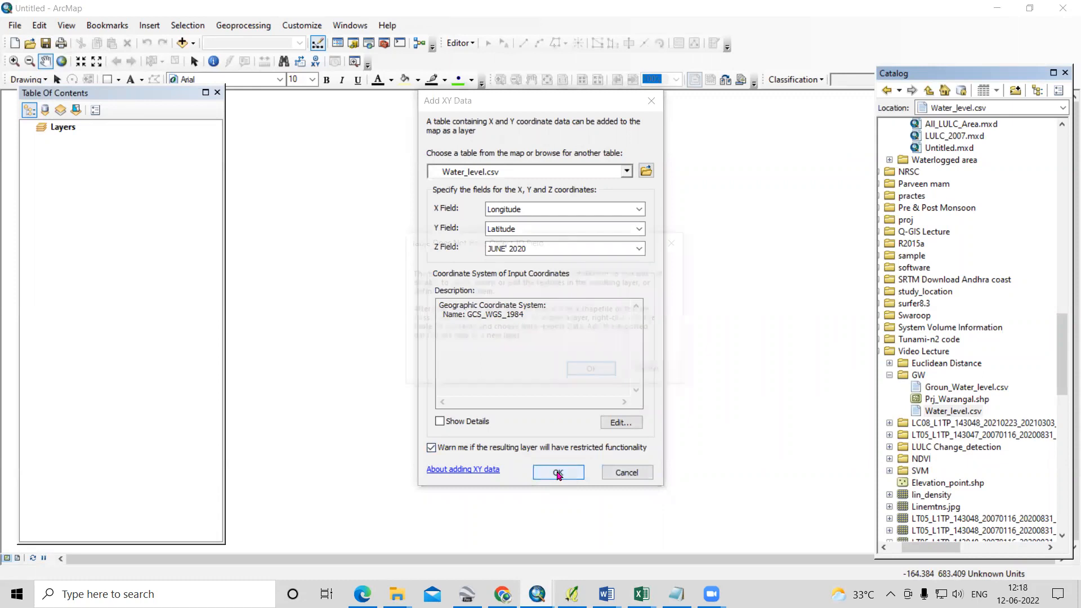
{"action": "left_click", "coordinate": [608, 370]}
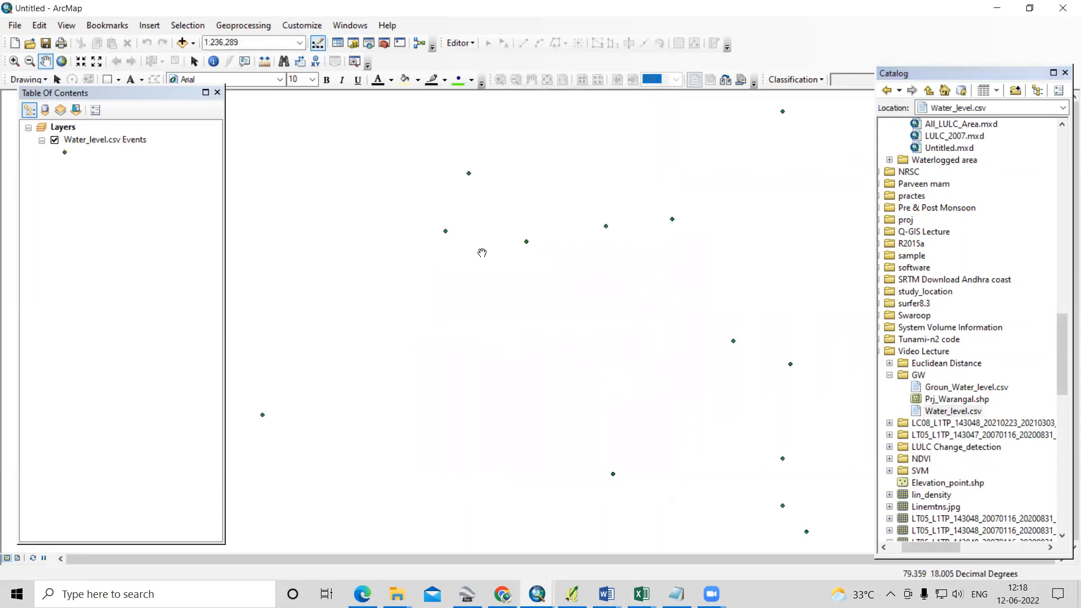
Add the Prj_Warangal.shp boundary from the GW folder to the map with the water-level points
{"action": "scroll", "coordinate": [492, 294], "scroll_direction": "up", "scroll_amount": 3}
{"action": "left_click_drag", "start_coordinate": [533, 341], "coordinate": [459, 310]}
{"action": "scroll", "coordinate": [472, 306], "scroll_direction": "up", "scroll_amount": 1}
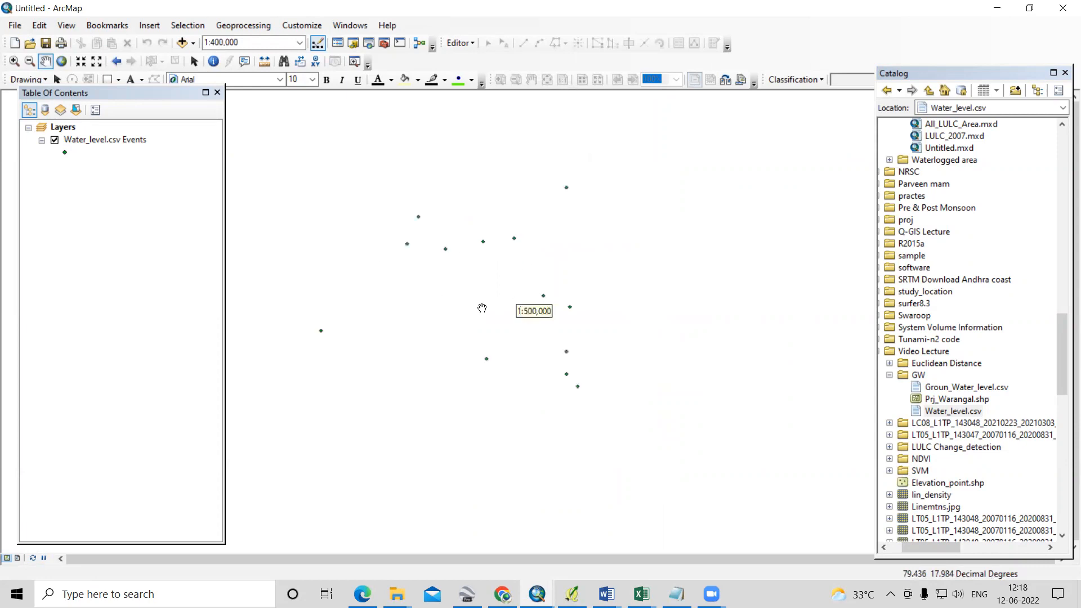
{"action": "left_click", "coordinate": [957, 399]}
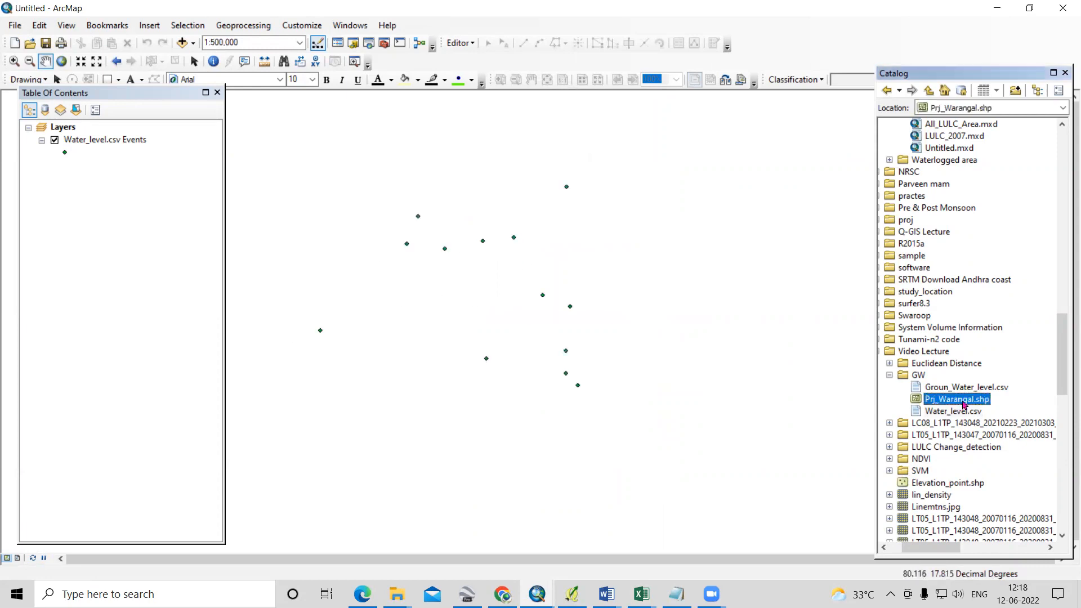
{"action": "left_click_drag", "start_coordinate": [957, 400], "coordinate": [461, 330]}
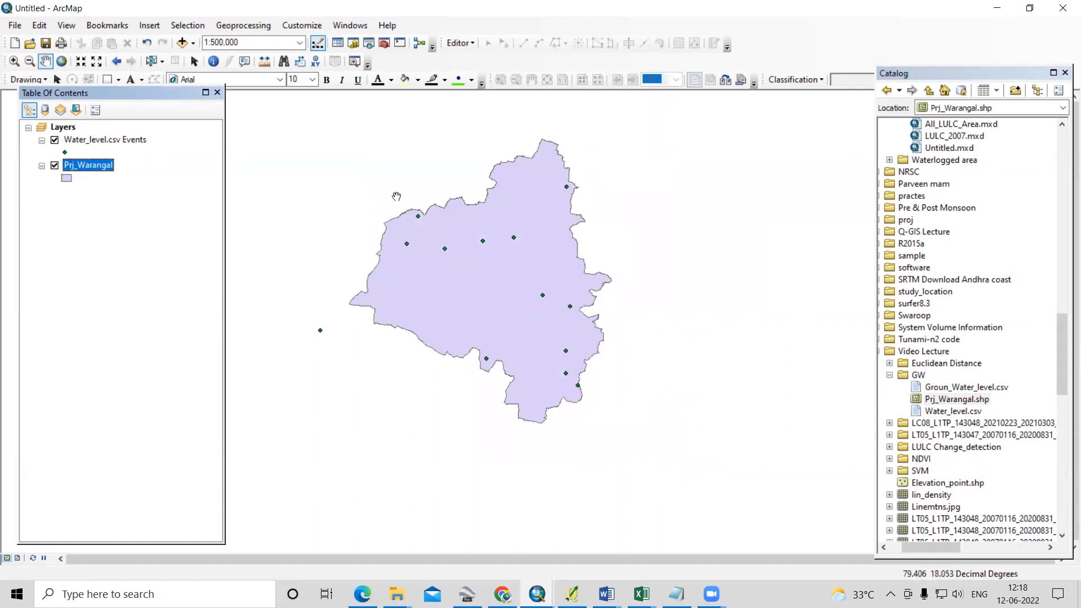
{"action": "scroll", "coordinate": [391, 190], "scroll_direction": "up", "scroll_amount": 1}
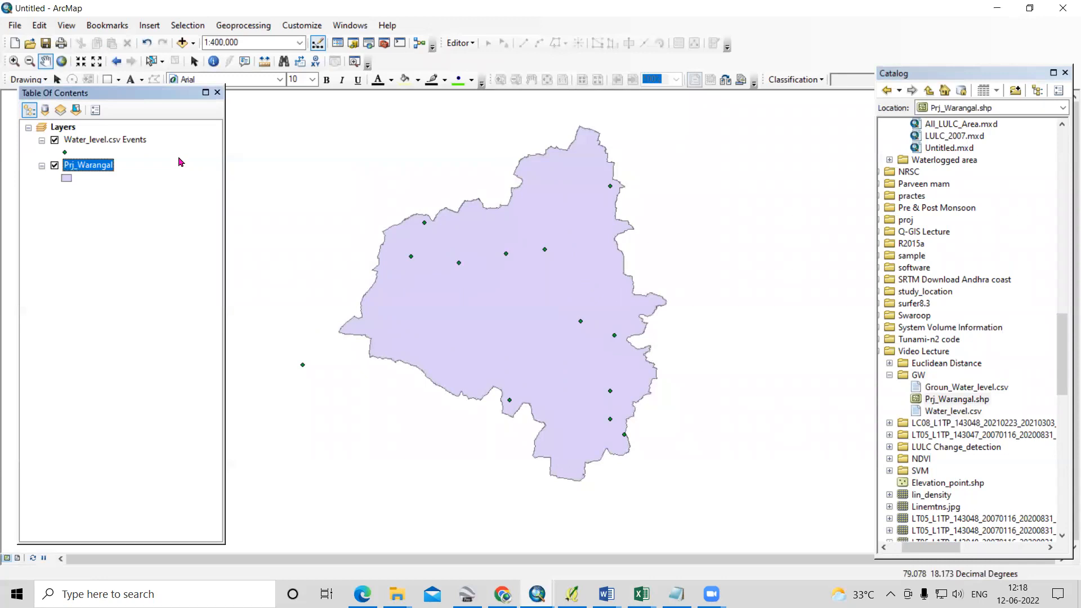
Export the Water_level.csv Events layer to the GW folder as a shapefile named Prj_GWL and add it to the map
{"action": "left_click", "coordinate": [94, 141]}
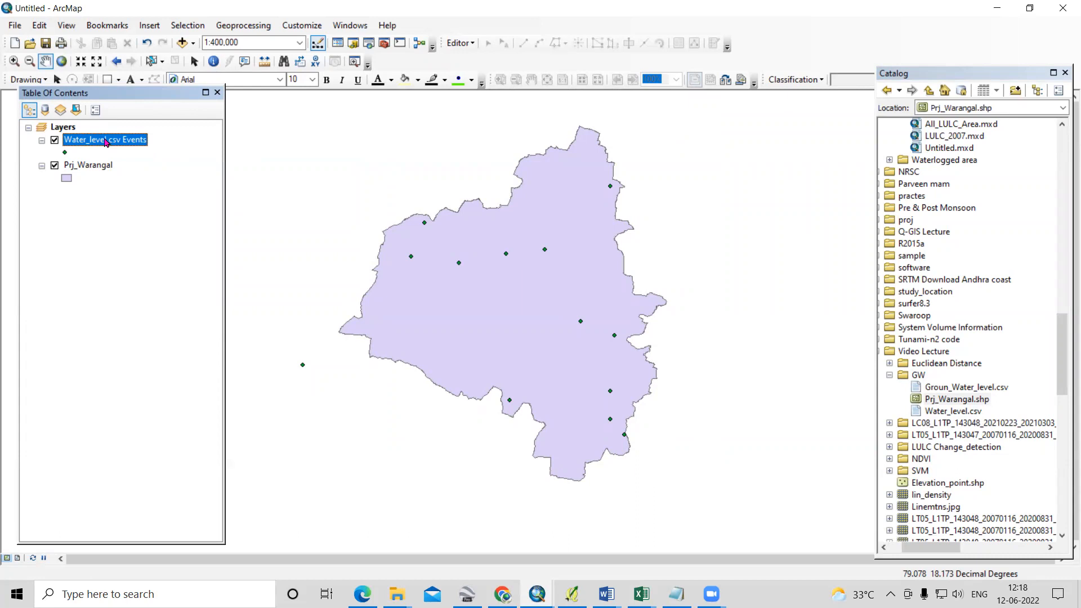
{"action": "right_click", "coordinate": [106, 142]}
{"action": "mouse_move", "coordinate": [270, 381]}
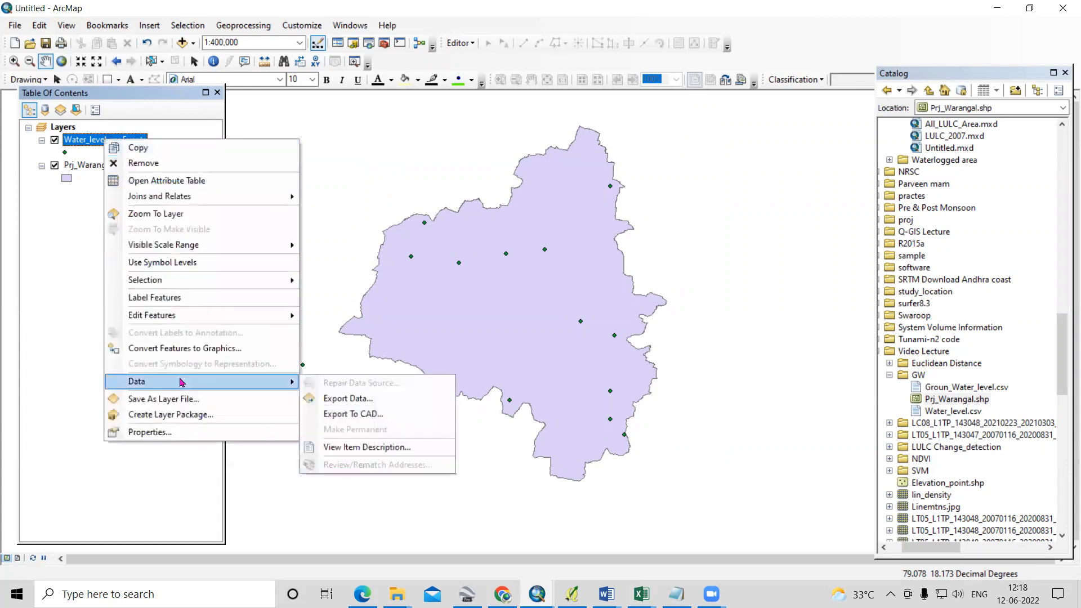
{"action": "left_click", "coordinate": [348, 397]}
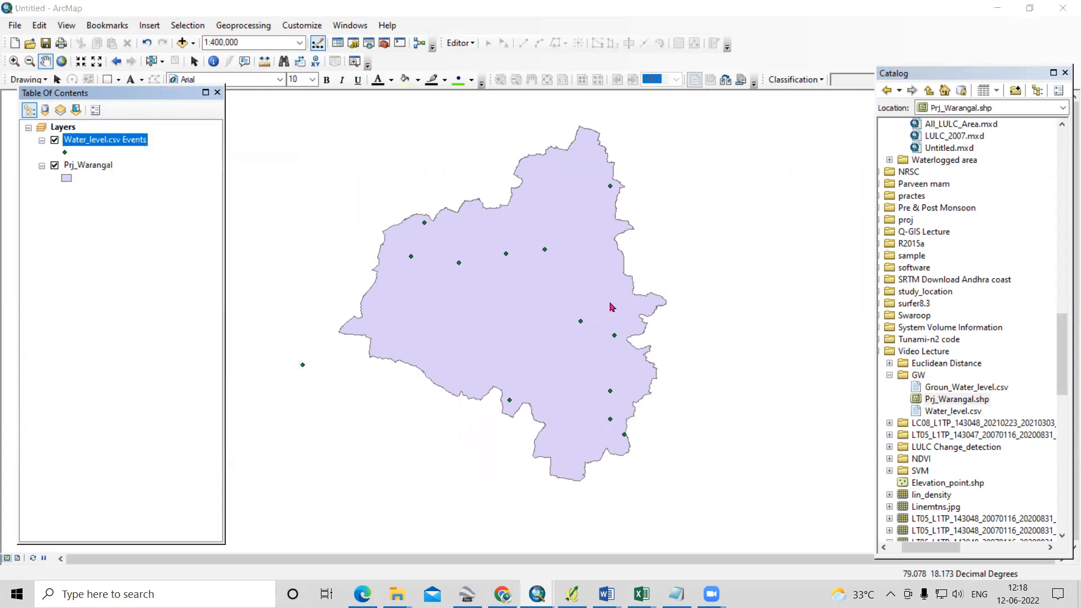
{"action": "left_click", "coordinate": [661, 319]}
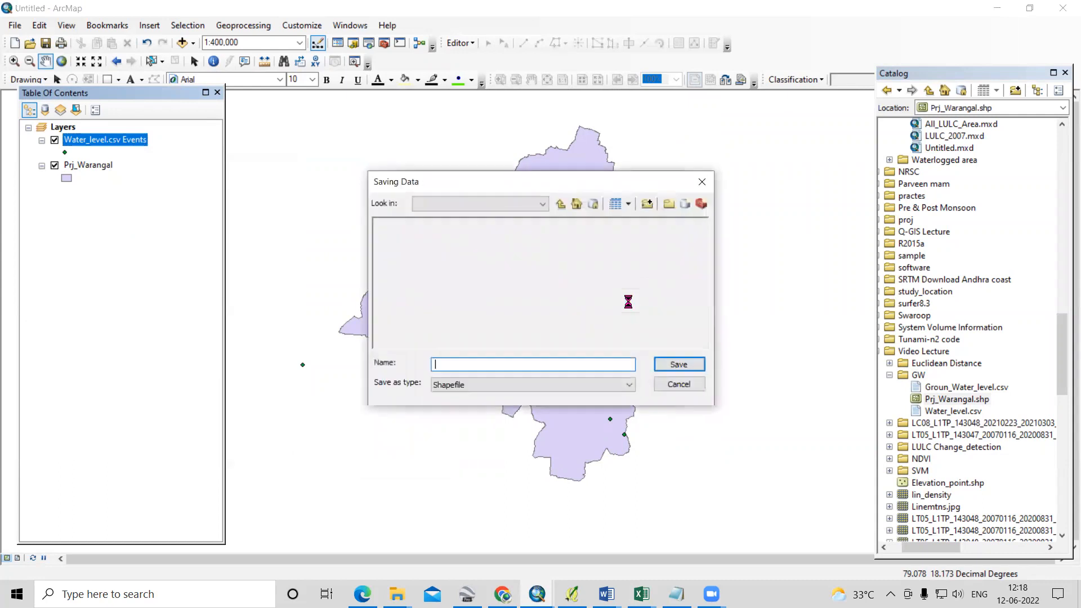
{"action": "left_click_drag", "start_coordinate": [505, 364], "coordinate": [277, 367]}
{"action": "key", "text": "BackSpace"}
{"action": "type", "text": "Prj_GWL"}
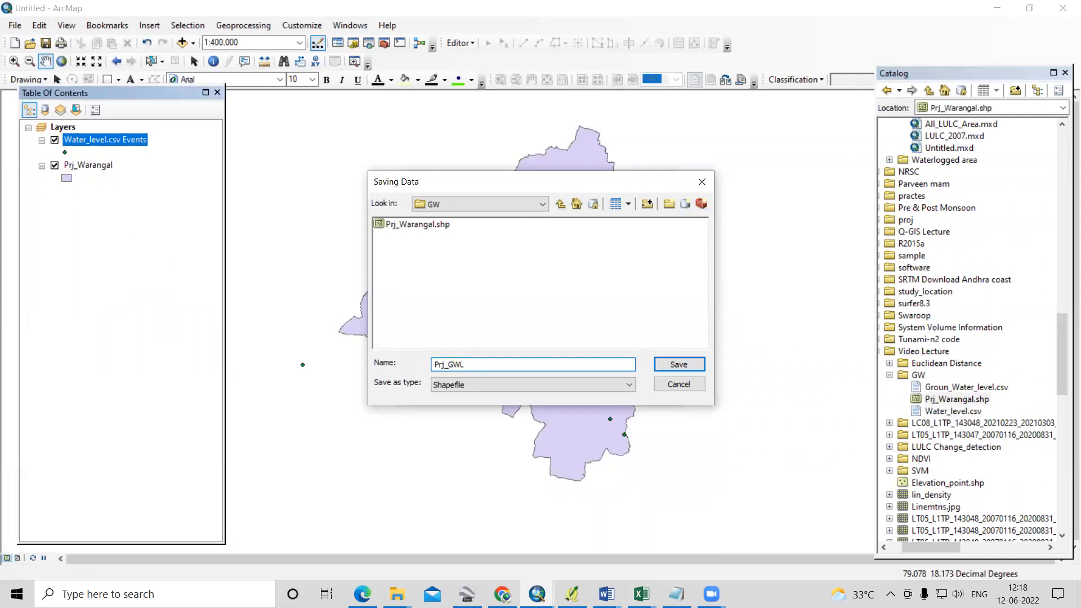
{"action": "left_click", "coordinate": [678, 364]}
{"action": "left_click", "coordinate": [586, 395]}
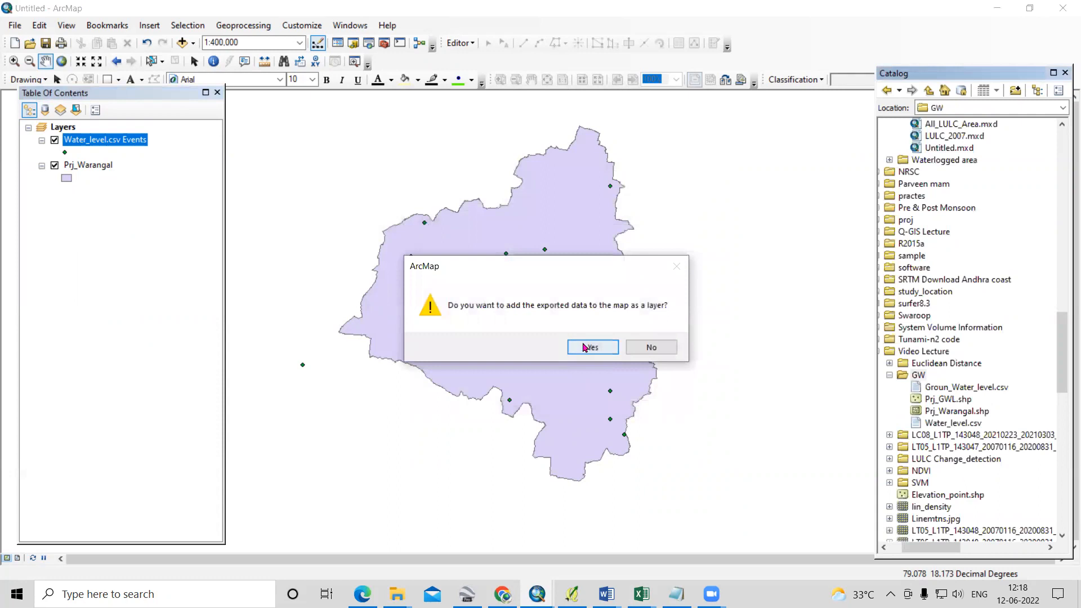
{"action": "left_click", "coordinate": [586, 347]}
Hide the Water_level.csv Events layer and check the Prj_GWL points against the Warangal boundary
{"action": "left_click", "coordinate": [55, 165]}
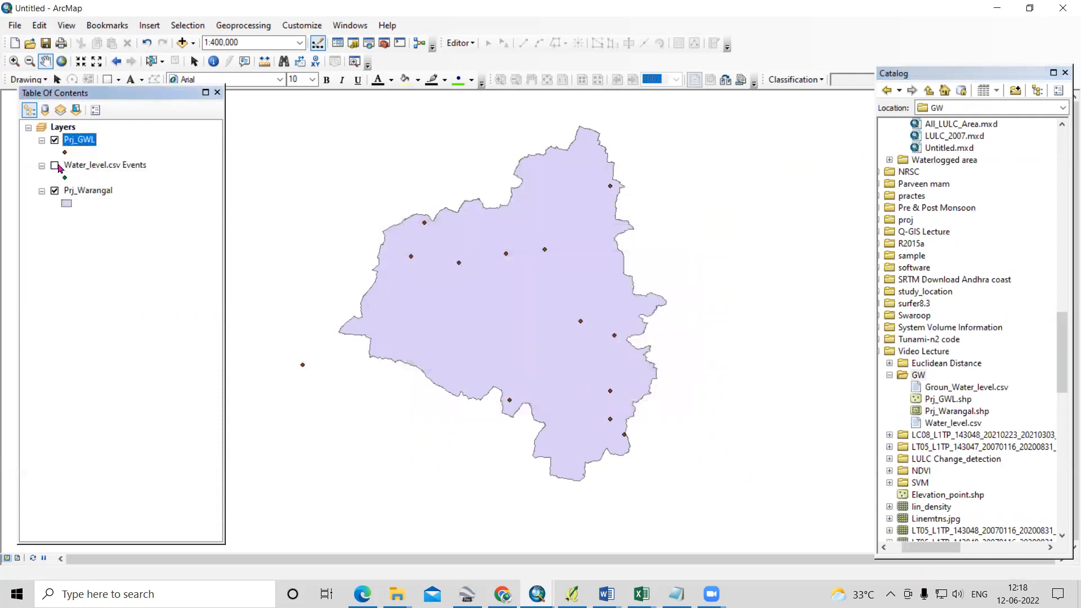
{"action": "scroll", "coordinate": [496, 276], "scroll_direction": "up", "scroll_amount": 1}
{"action": "scroll", "coordinate": [496, 277], "scroll_direction": "up", "scroll_amount": 1}
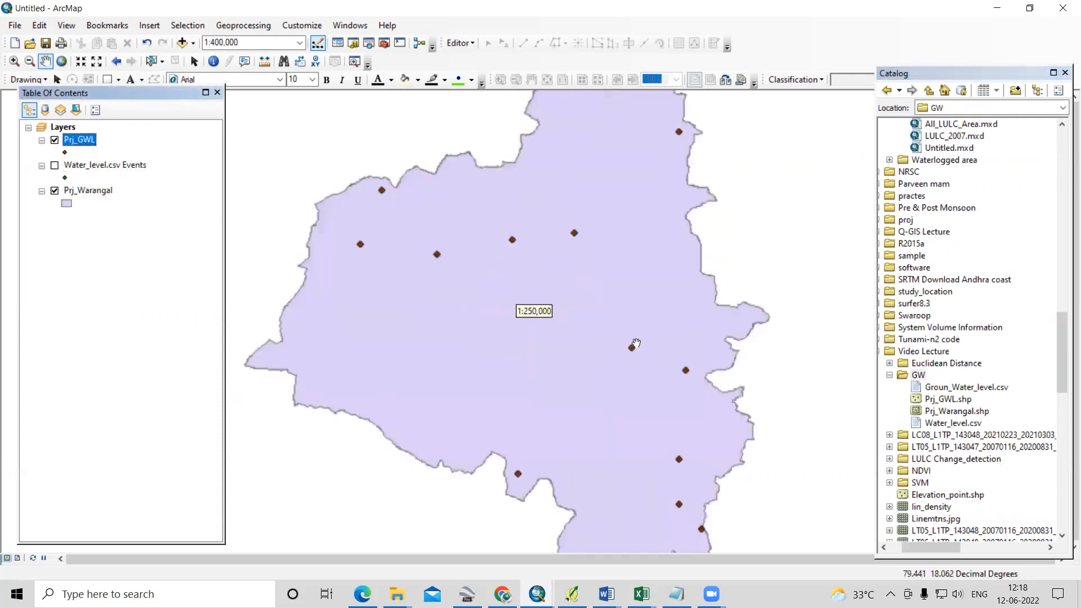
{"action": "scroll", "coordinate": [532, 344], "scroll_direction": "down", "scroll_amount": 2}
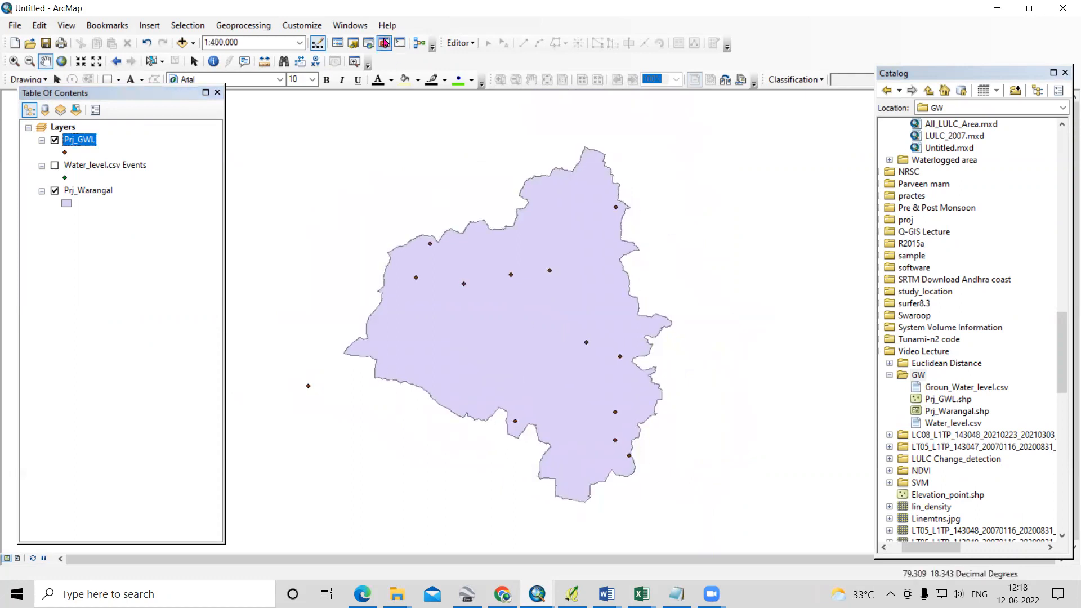
Open ArcToolbox and find the Interpolation toolset within the Spatial Analyst Tools
{"action": "left_click", "coordinate": [384, 44]}
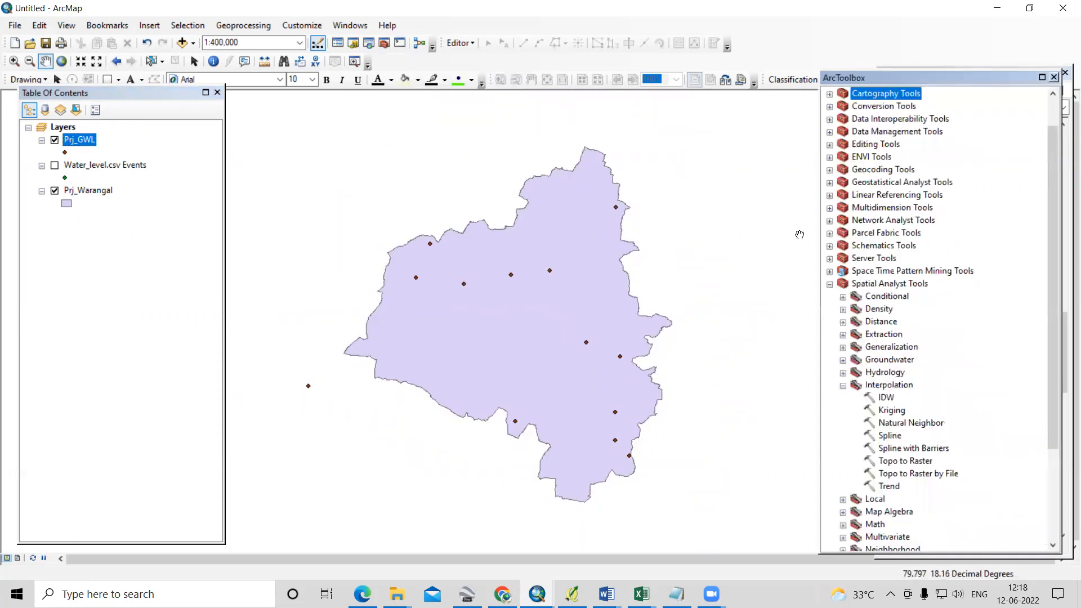
{"action": "scroll", "coordinate": [934, 286], "scroll_direction": "down", "scroll_amount": 3}
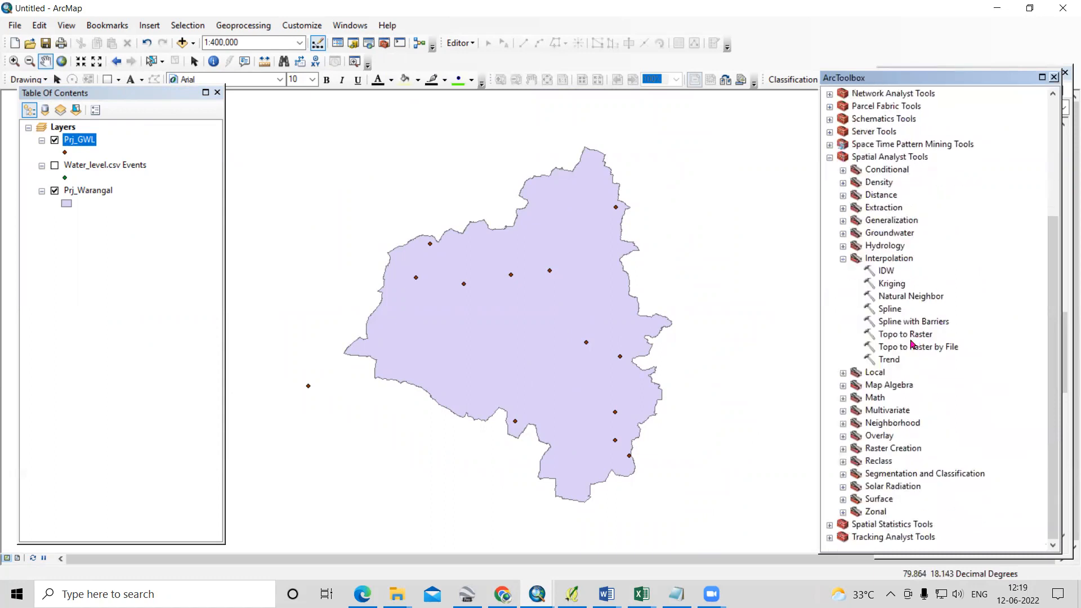
{"action": "left_click", "coordinate": [864, 258]}
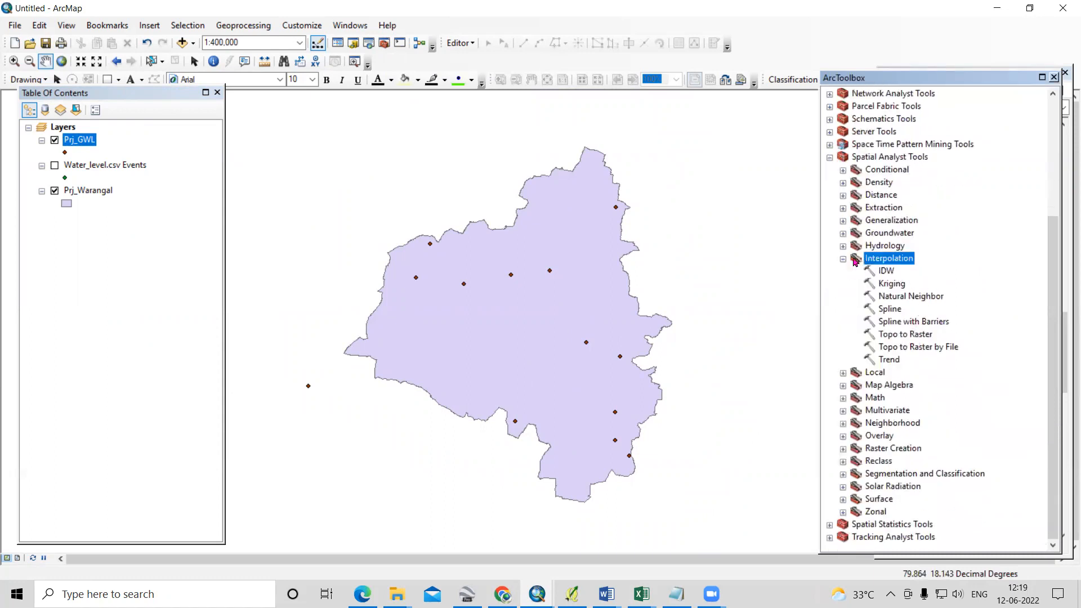
{"action": "left_click", "coordinate": [830, 156]}
{"action": "left_click", "coordinate": [829, 157]}
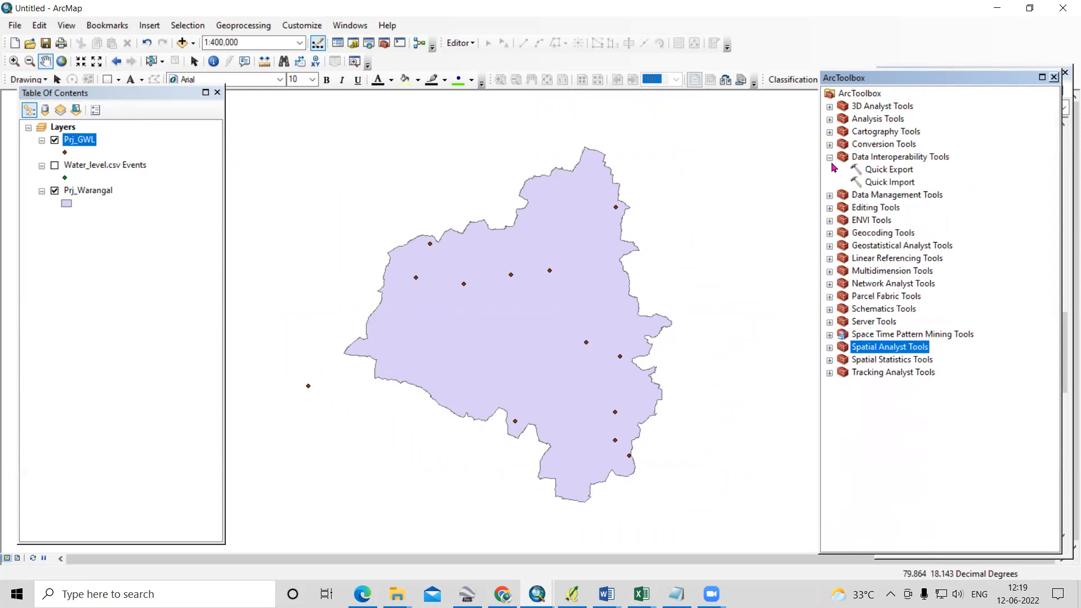
{"action": "left_click", "coordinate": [830, 158]}
{"action": "double_click", "coordinate": [862, 322]}
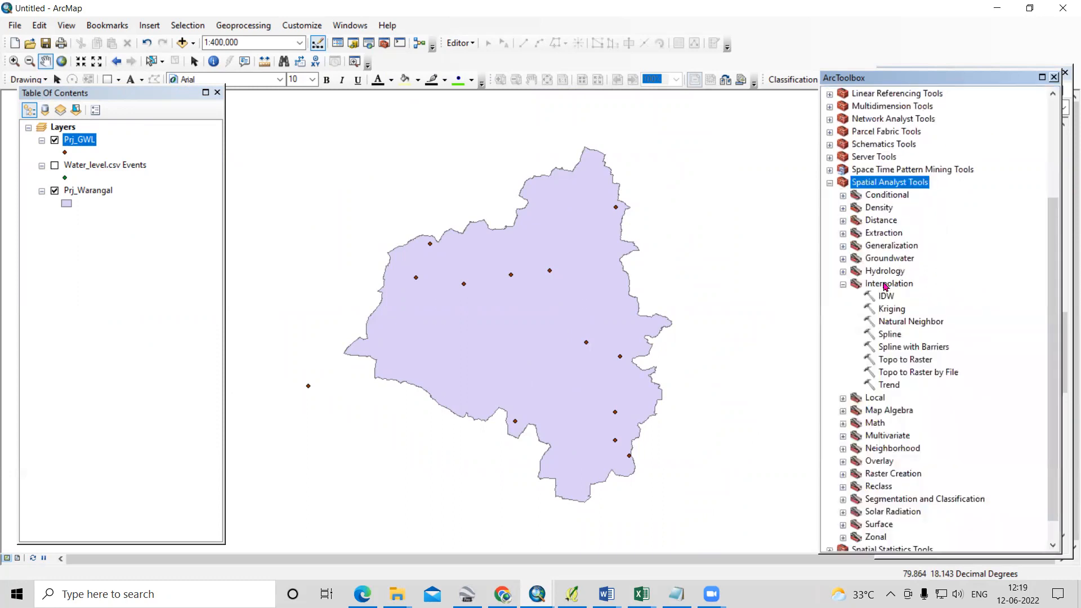
{"action": "double_click", "coordinate": [885, 285]}
{"action": "double_click", "coordinate": [886, 358]}
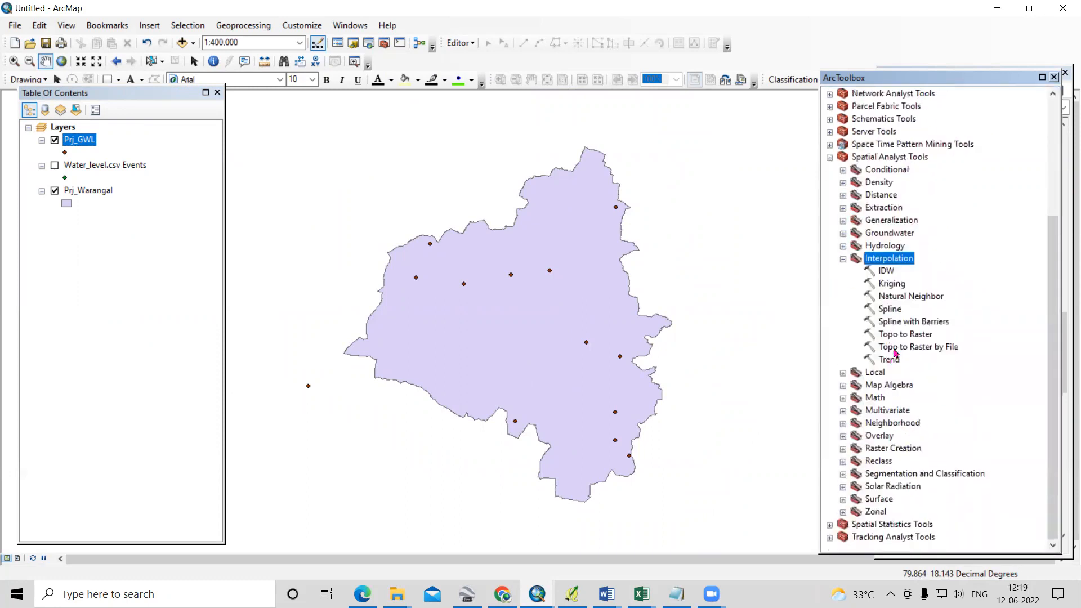
Read the summary and usage notes in the help topic for the IDW interpolation tool
{"action": "left_click", "coordinate": [892, 274]}
{"action": "right_click", "coordinate": [892, 274]}
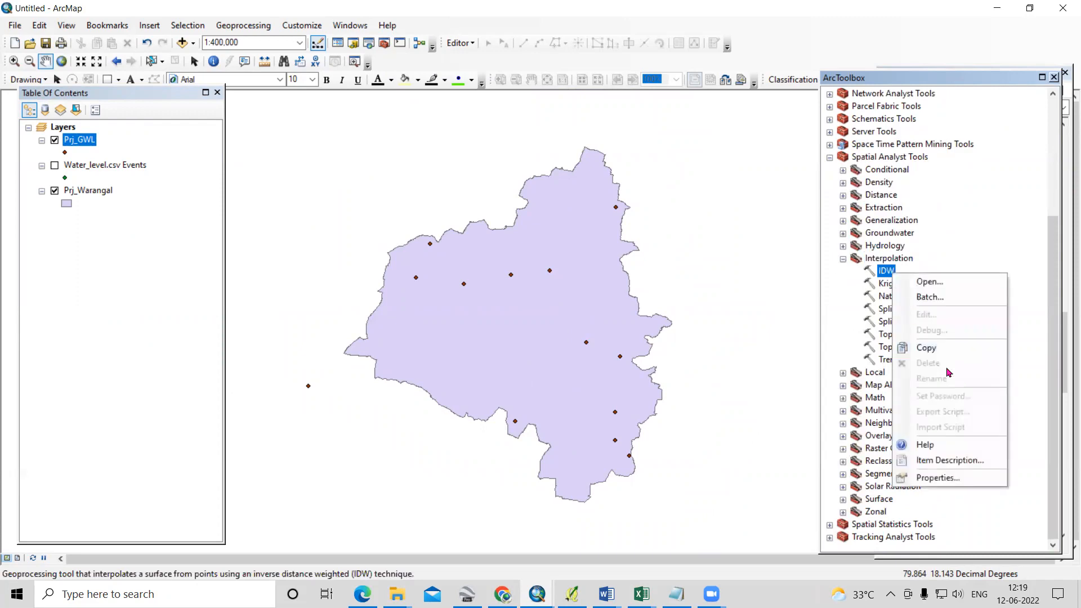
{"action": "left_click", "coordinate": [954, 452]}
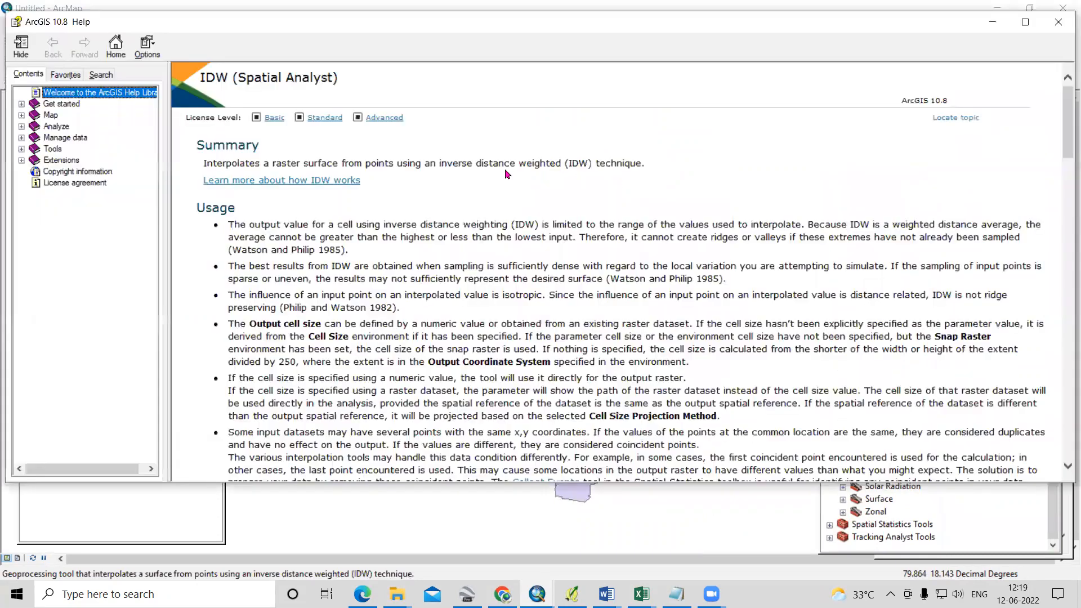
{"action": "left_click_drag", "start_coordinate": [439, 162], "coordinate": [565, 163]}
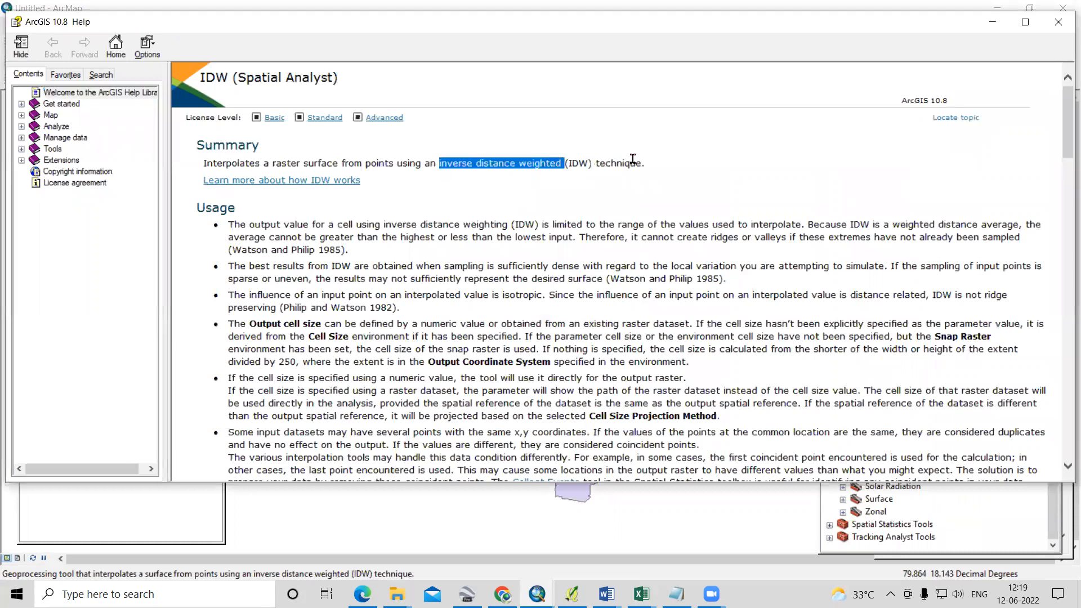
{"action": "left_click", "coordinate": [618, 202]}
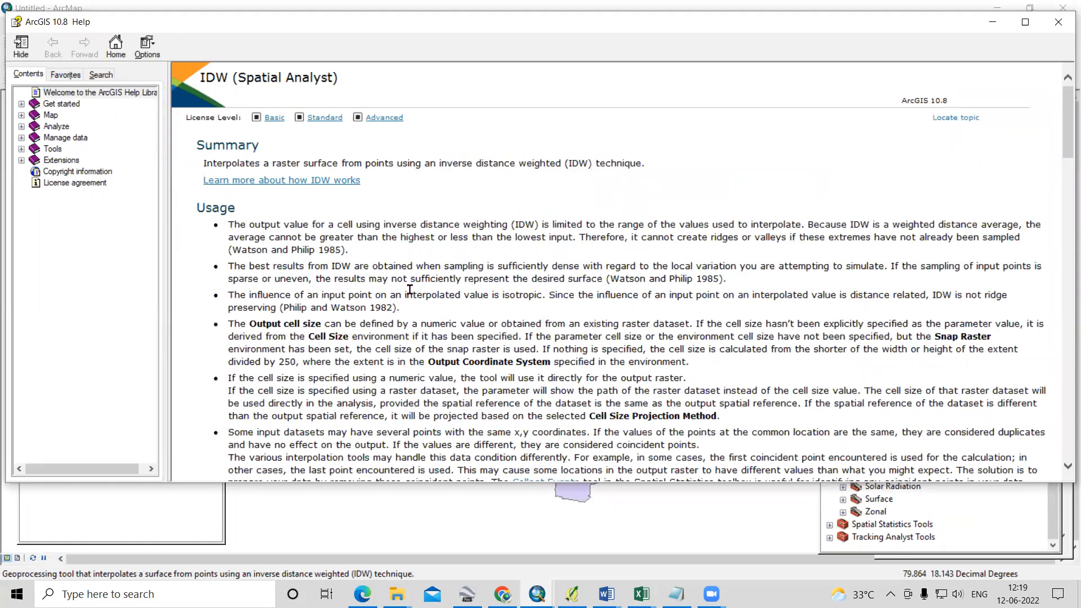
{"action": "left_click_drag", "start_coordinate": [353, 227], "coordinate": [785, 225]}
{"action": "left_click", "coordinate": [708, 288]}
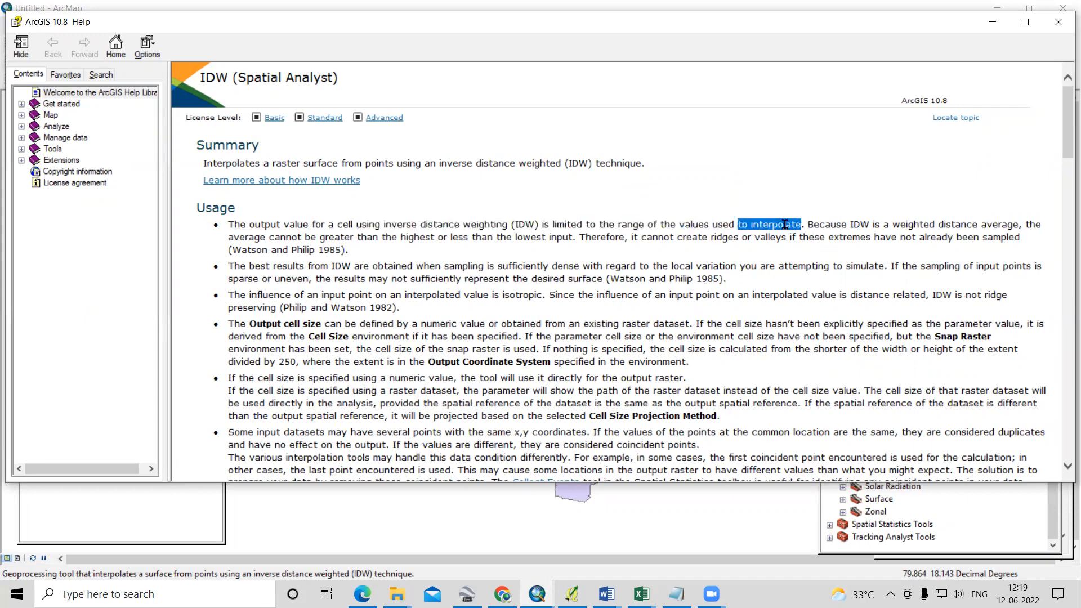
{"action": "left_click", "coordinate": [790, 268]}
{"action": "left_click", "coordinate": [1058, 22]}
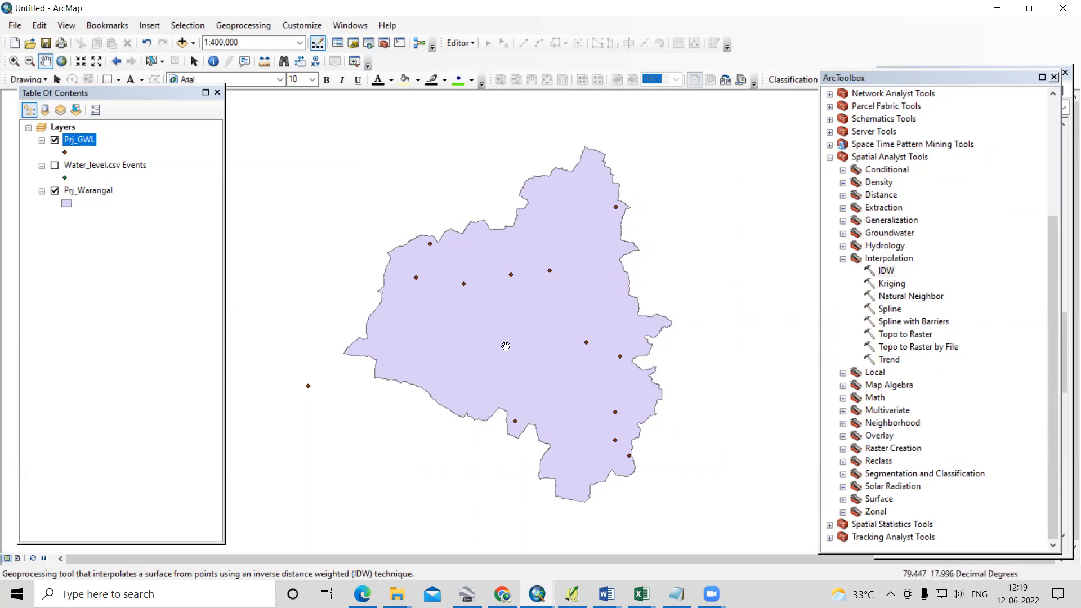
Hide the Prj_Warangal boundary layer, leaving the Prj_GWL points displayed
{"action": "scroll", "coordinate": [503, 345], "scroll_direction": "up", "scroll_amount": 1}
{"action": "scroll", "coordinate": [503, 345], "scroll_direction": "up", "scroll_amount": 1}
{"action": "scroll", "coordinate": [518, 344], "scroll_direction": "down", "scroll_amount": 1}
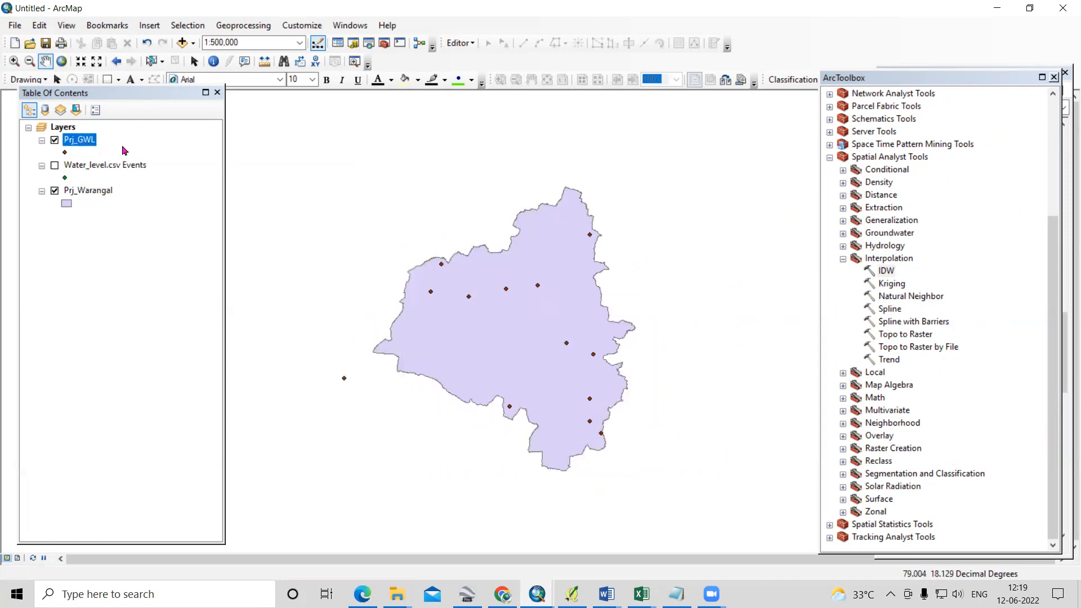
{"action": "left_click", "coordinate": [121, 265]}
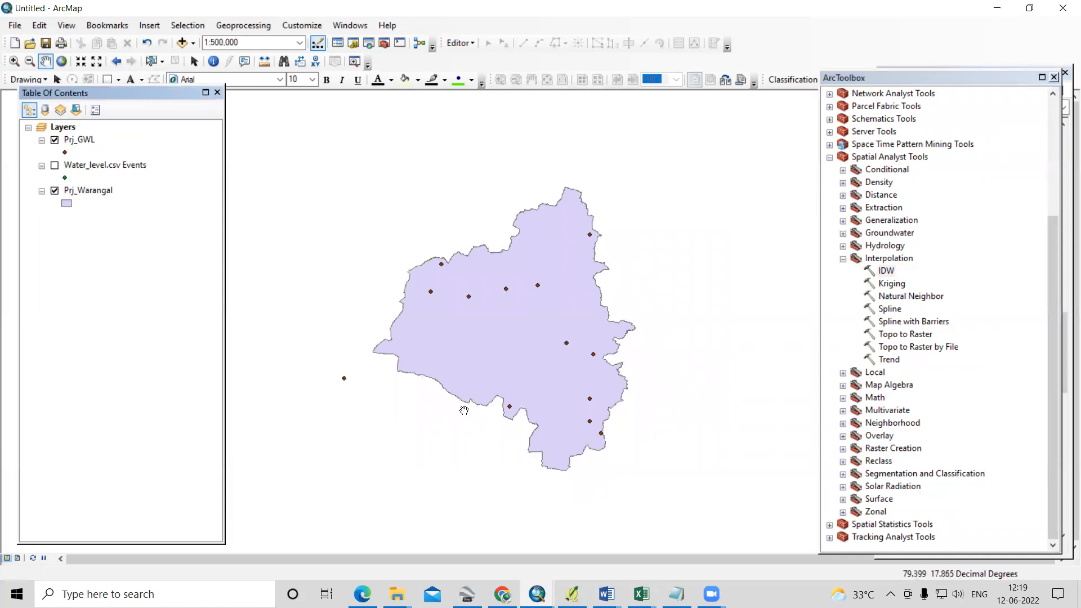
{"action": "left_click", "coordinate": [55, 192]}
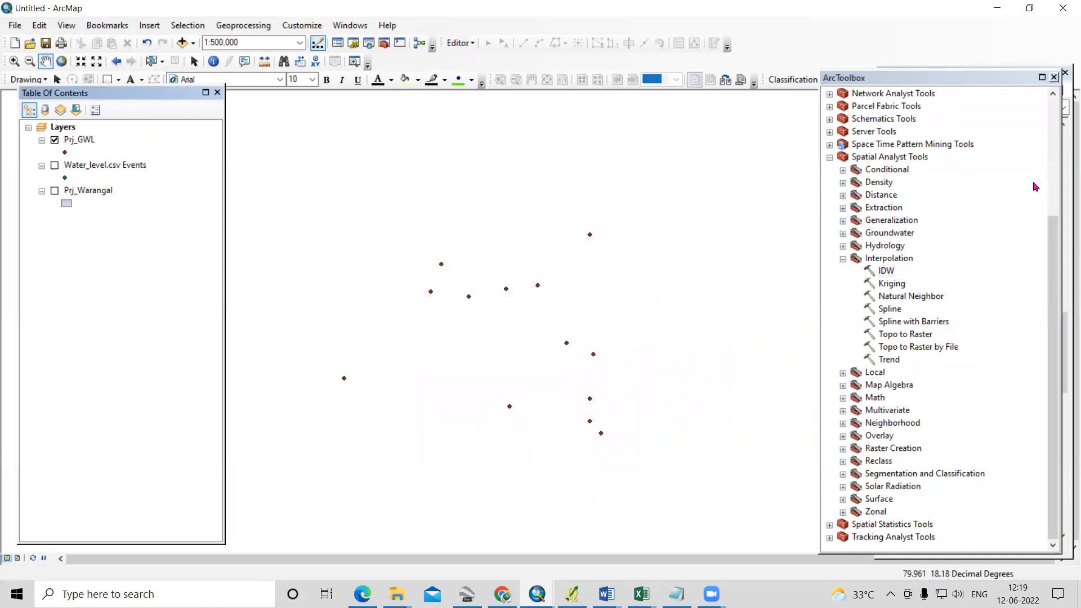
Start a new shapefile in the GW folder with the Polygon feature type, keeping the name New_Shapefile
{"action": "left_click", "coordinate": [1054, 77]}
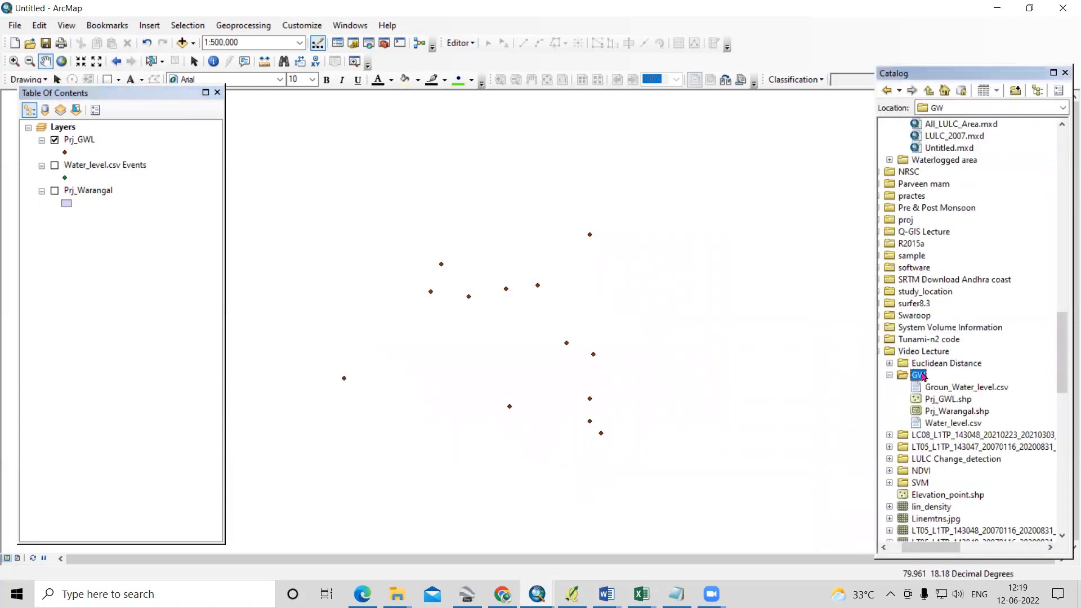
{"action": "right_click", "coordinate": [923, 376]}
{"action": "mouse_move", "coordinate": [955, 461]}
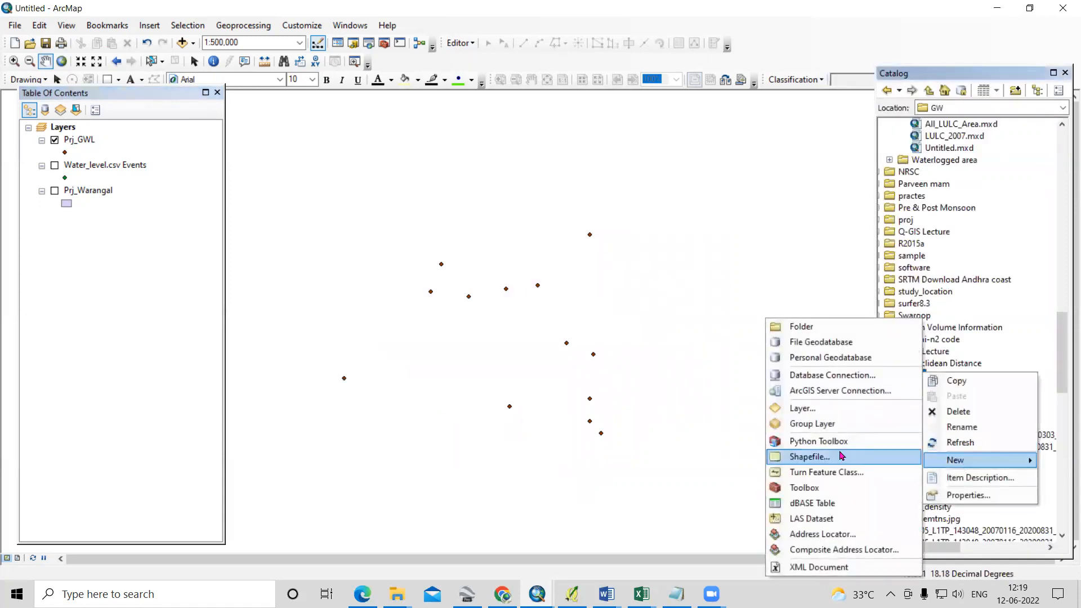
{"action": "left_click_drag", "start_coordinate": [839, 288], "coordinate": [547, 336]}
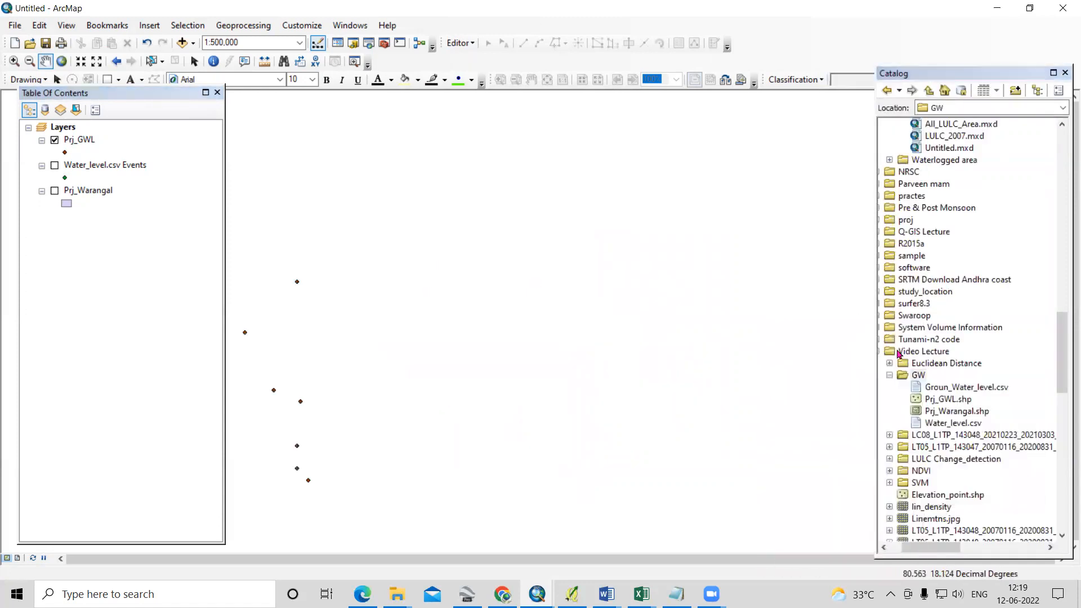
{"action": "right_click", "coordinate": [923, 380]}
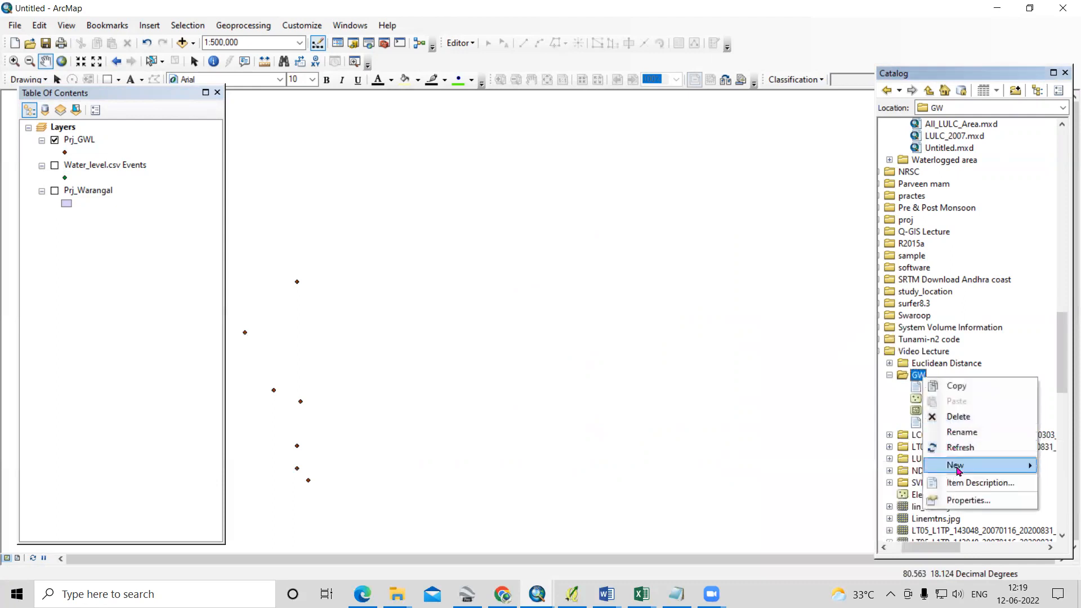
{"action": "mouse_move", "coordinate": [958, 470]}
{"action": "left_click", "coordinate": [810, 457]}
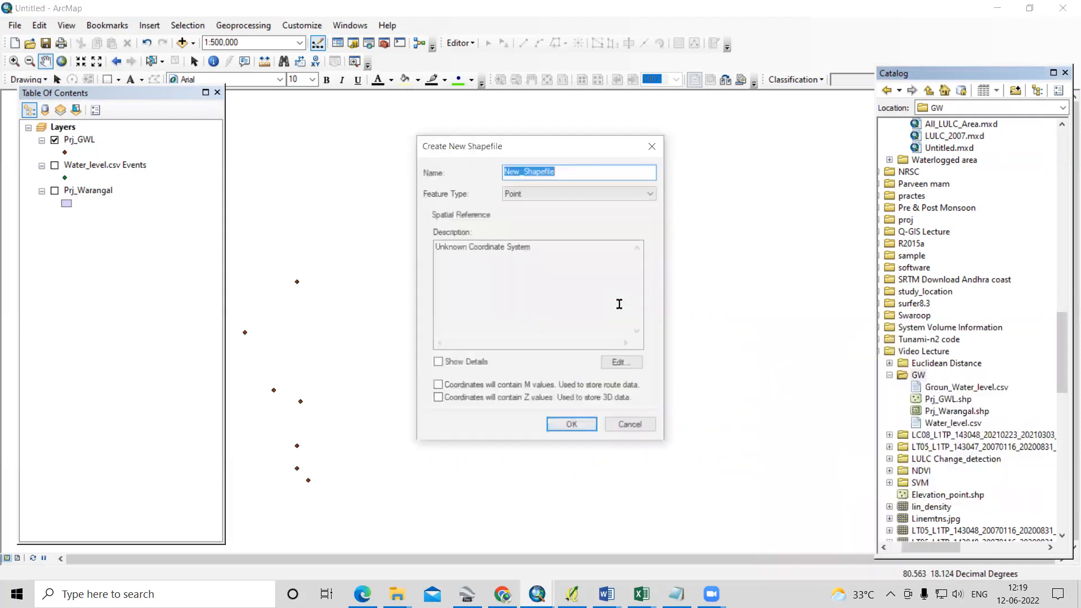
{"action": "left_click", "coordinate": [571, 201]}
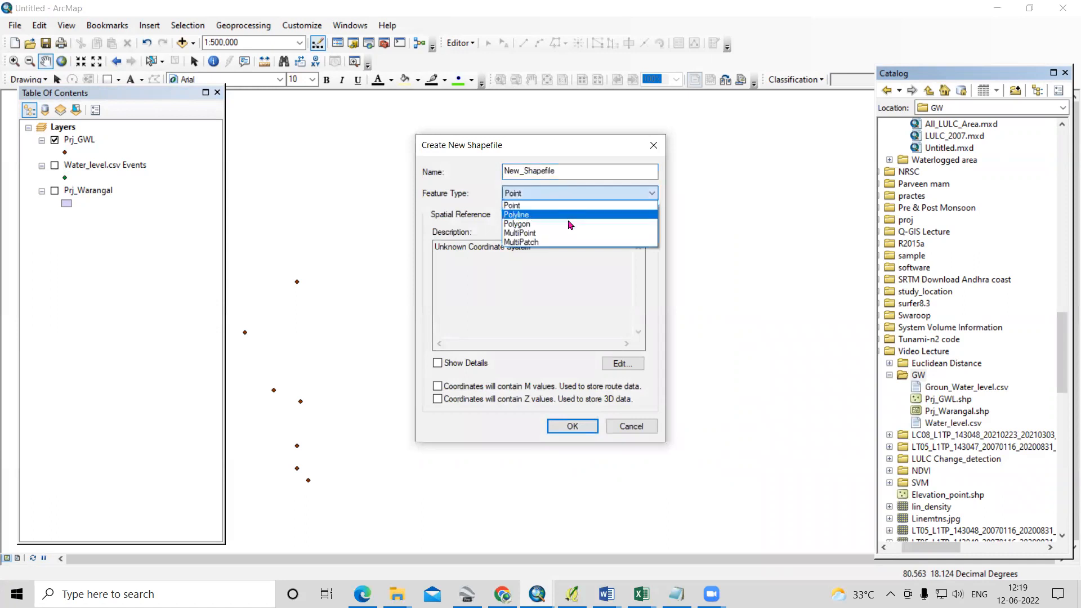
{"action": "left_click", "coordinate": [569, 224]}
{"action": "left_click_drag", "start_coordinate": [570, 169], "coordinate": [483, 169]}
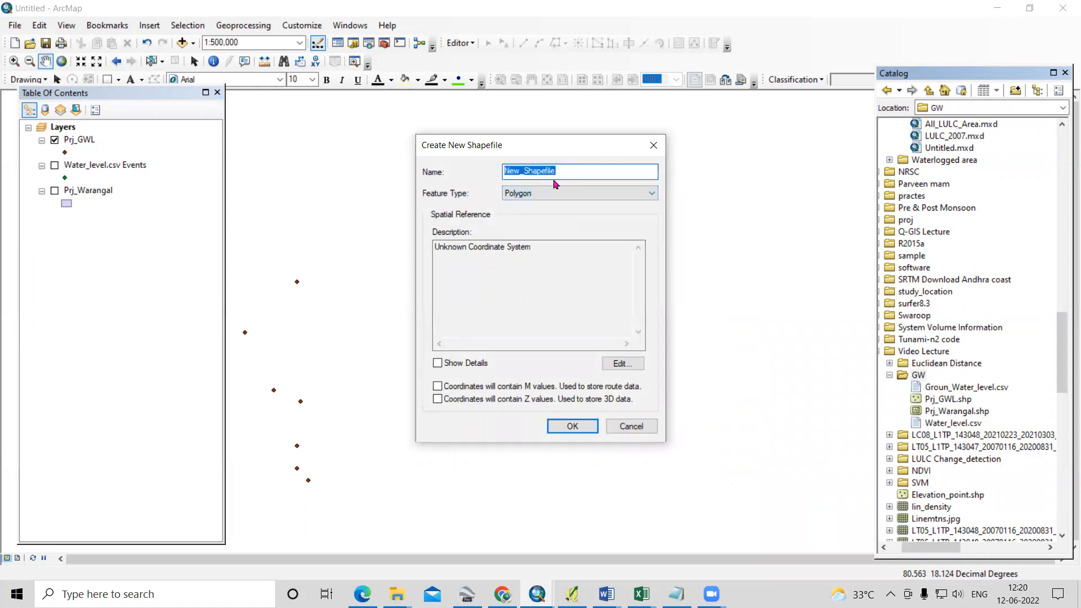
Assign the projected coordinate system WGS 1984 UTM Zone 44N to New_Shapefile and create the shapefile
{"action": "left_click", "coordinate": [622, 363]}
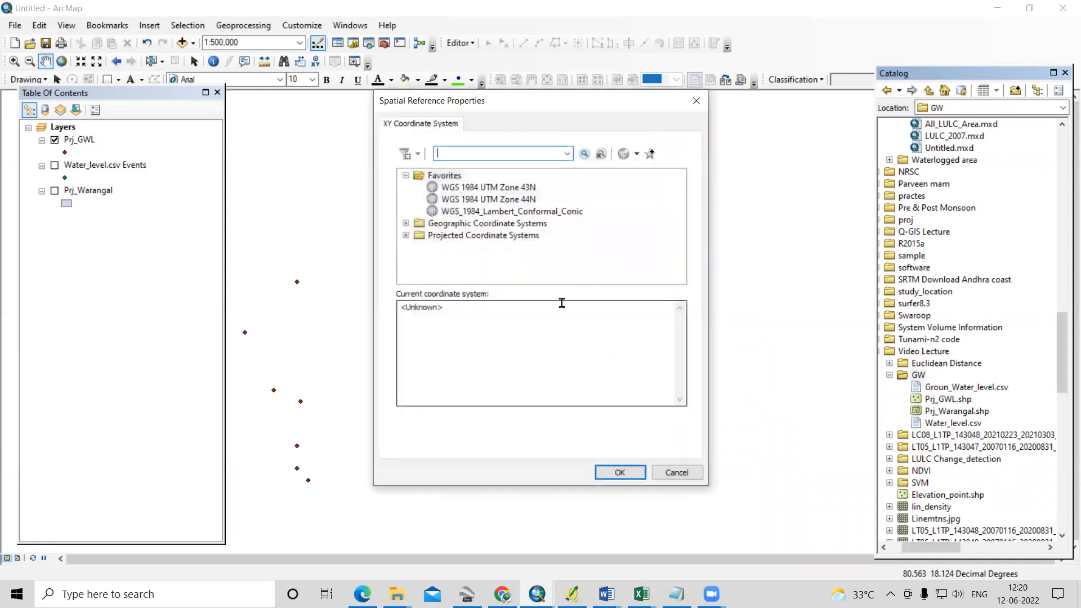
{"action": "left_click", "coordinate": [468, 237]}
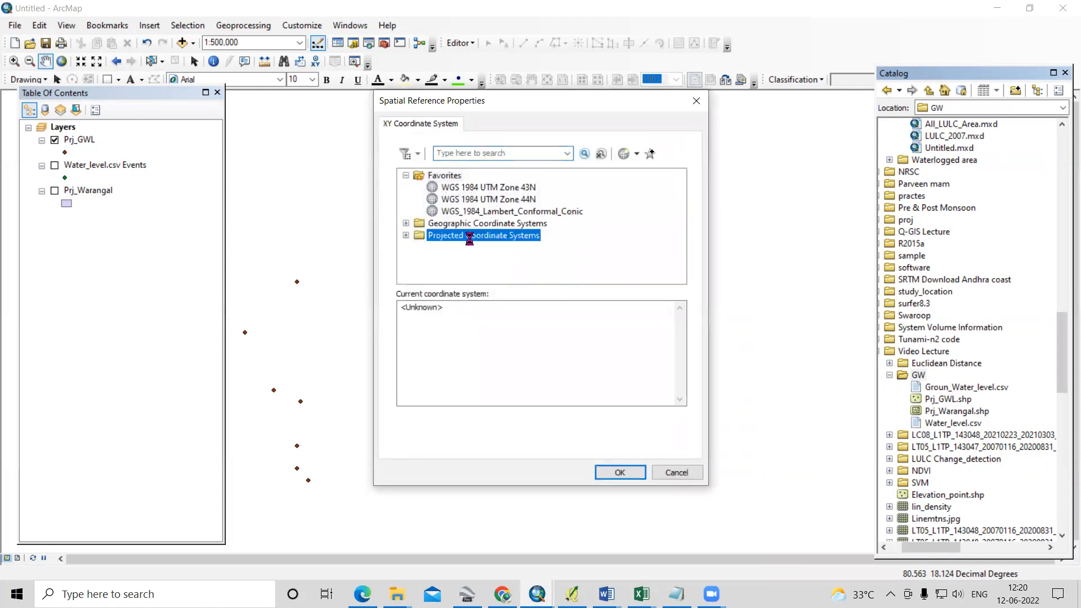
{"action": "double_click", "coordinate": [446, 252]}
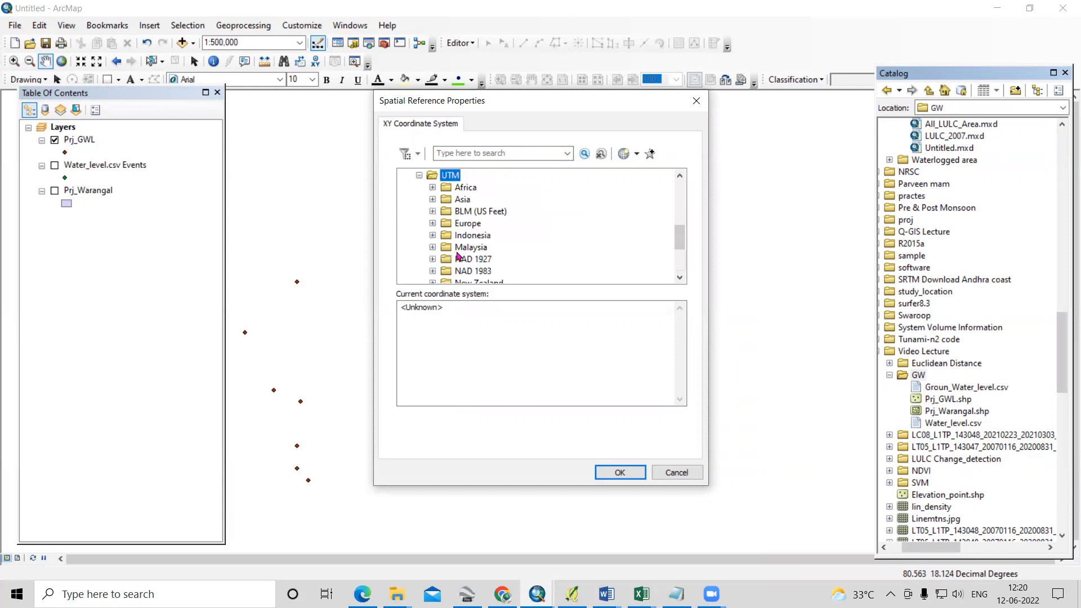
{"action": "scroll", "coordinate": [468, 253], "scroll_direction": "down", "scroll_amount": 3}
{"action": "double_click", "coordinate": [479, 248]}
{"action": "double_click", "coordinate": [488, 260]}
{"action": "scroll", "coordinate": [530, 250], "scroll_direction": "down", "scroll_amount": 5}
{"action": "scroll", "coordinate": [535, 252], "scroll_direction": "down", "scroll_amount": 4}
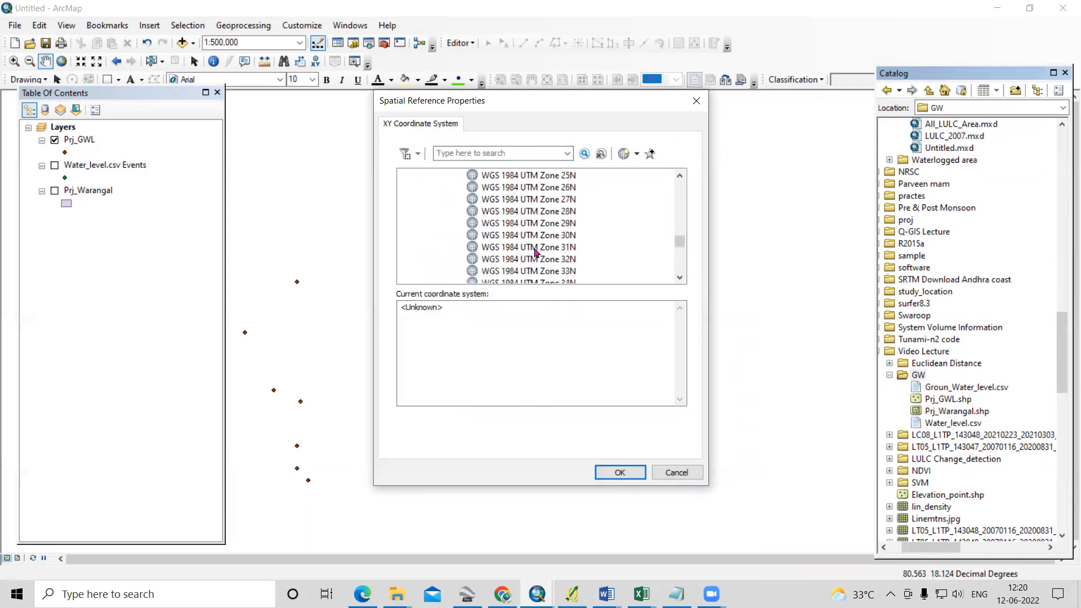
{"action": "scroll", "coordinate": [542, 260], "scroll_direction": "down", "scroll_amount": 1}
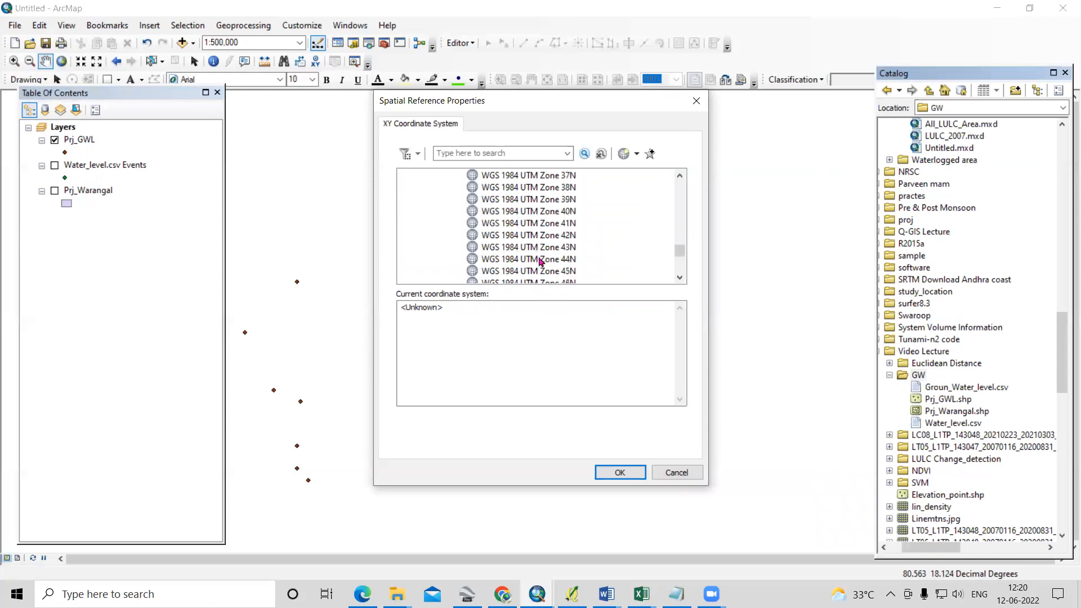
{"action": "left_click", "coordinate": [543, 260]}
{"action": "left_click", "coordinate": [625, 473]}
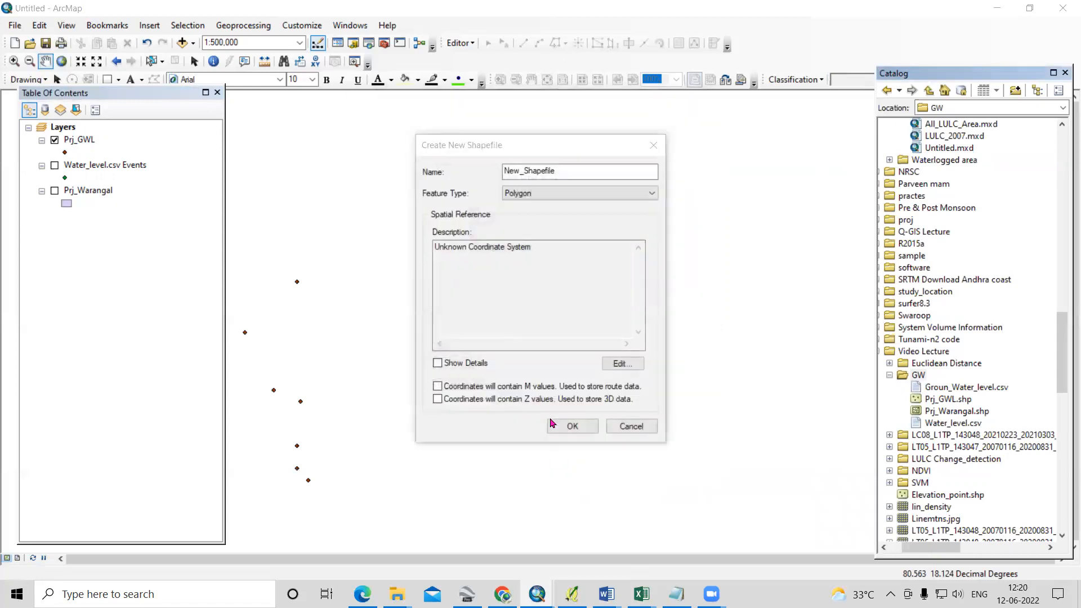
{"action": "left_click", "coordinate": [570, 425]}
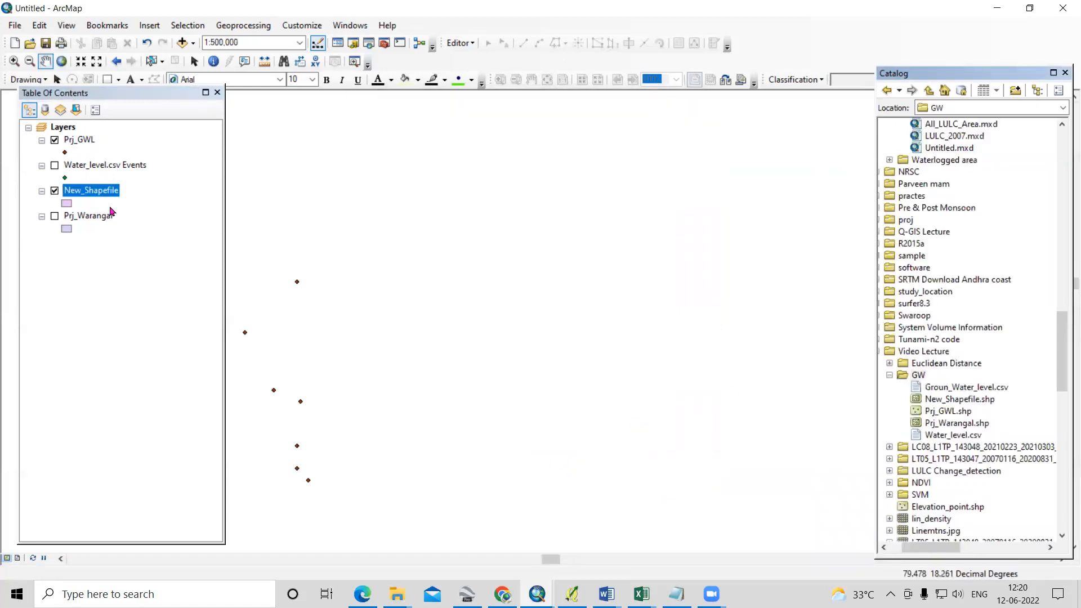
Start an edit session on the New_Shapefile layer and display the Create Features templates in place of the Catalog
{"action": "scroll", "coordinate": [555, 350], "scroll_direction": "up", "scroll_amount": 2}
{"action": "left_click_drag", "start_coordinate": [343, 435], "coordinate": [495, 406]}
{"action": "scroll", "coordinate": [509, 373], "scroll_direction": "down", "scroll_amount": 1}
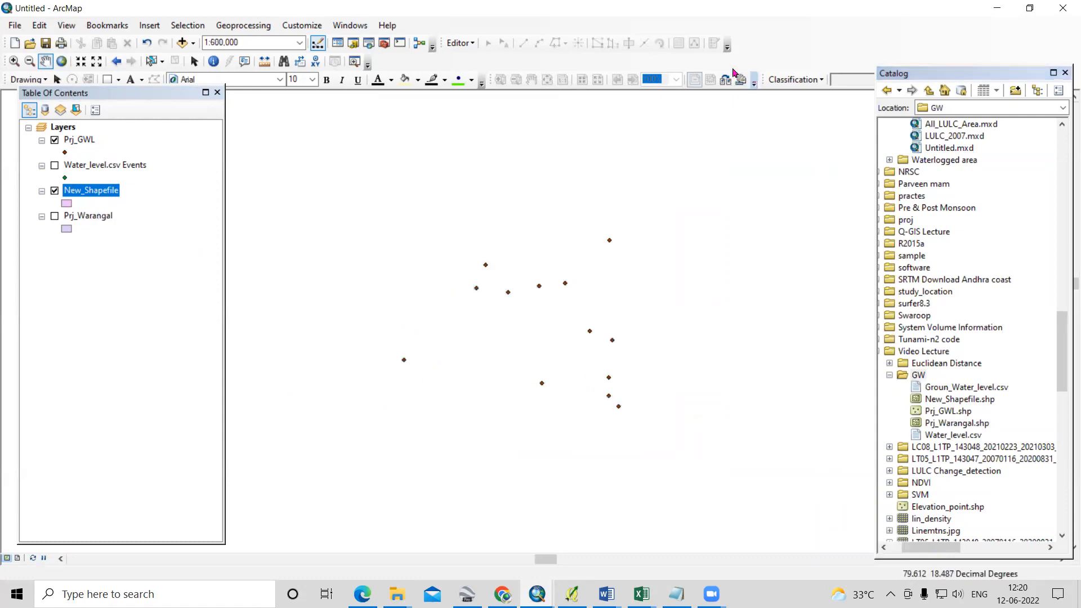
{"action": "left_click", "coordinate": [459, 44]}
{"action": "left_click", "coordinate": [490, 58]}
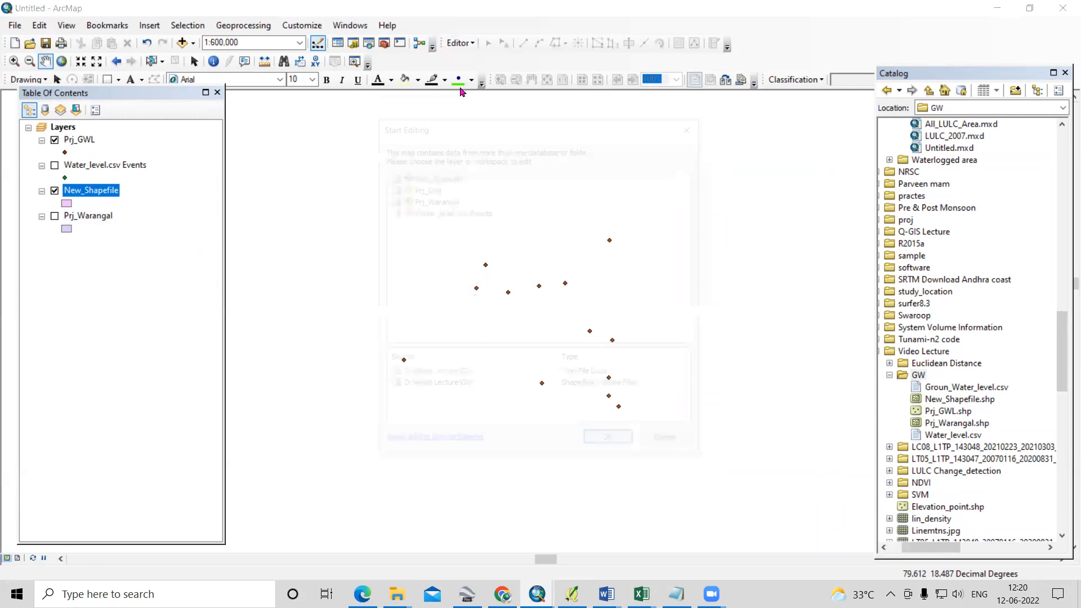
{"action": "left_click", "coordinate": [437, 176]}
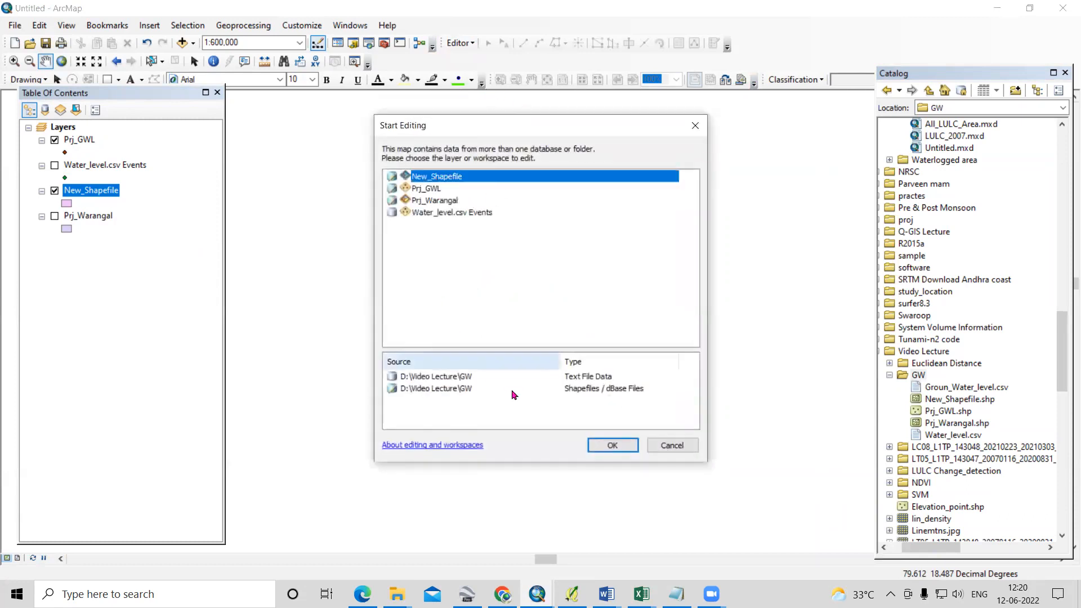
{"action": "left_click", "coordinate": [612, 445]}
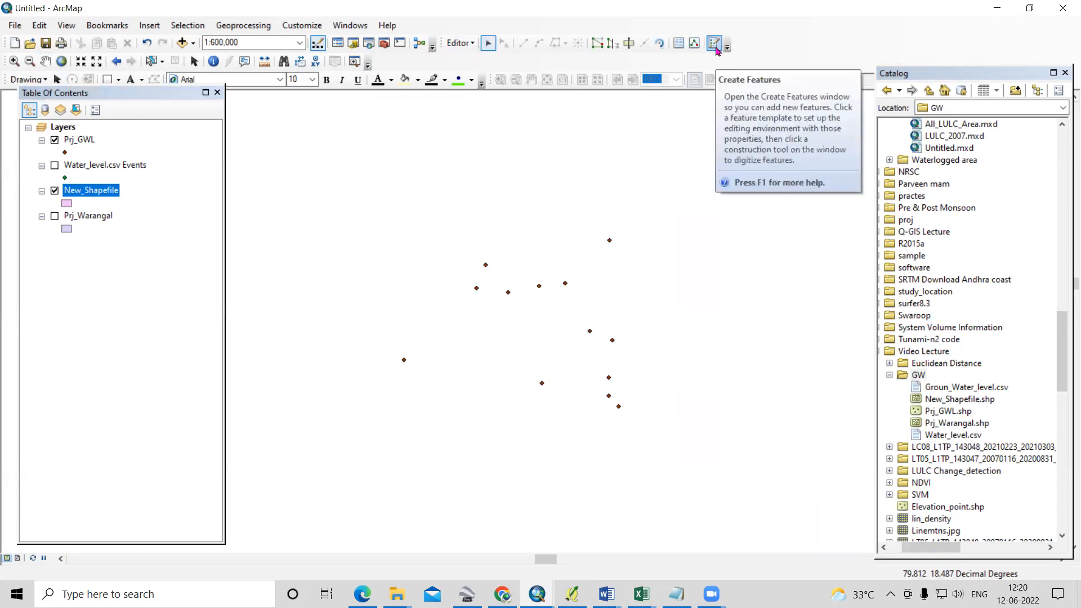
{"action": "left_click", "coordinate": [715, 45]}
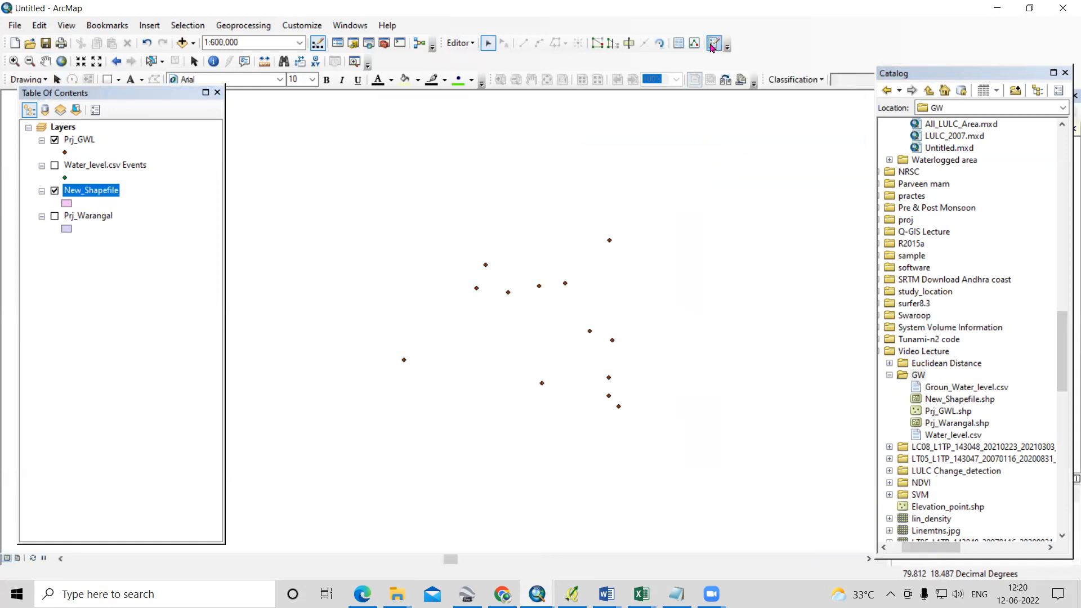
{"action": "left_click", "coordinate": [1066, 74]}
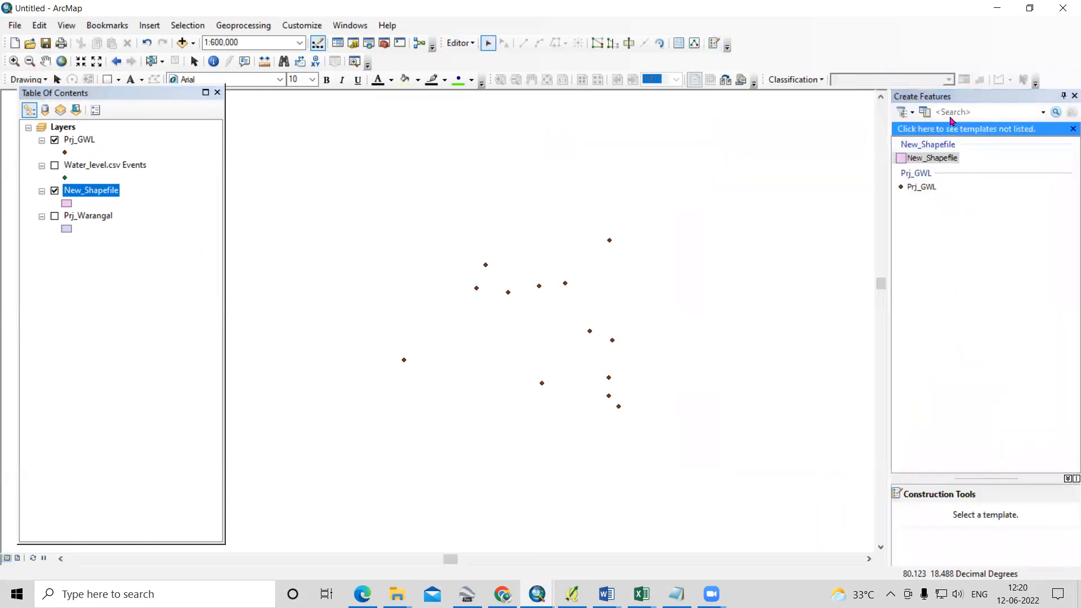
Digitize a New_Shapefile polygon as an irregular outline enclosing all the displayed Prj_GWL points, and finish the sketch
{"action": "left_click", "coordinate": [937, 159]}
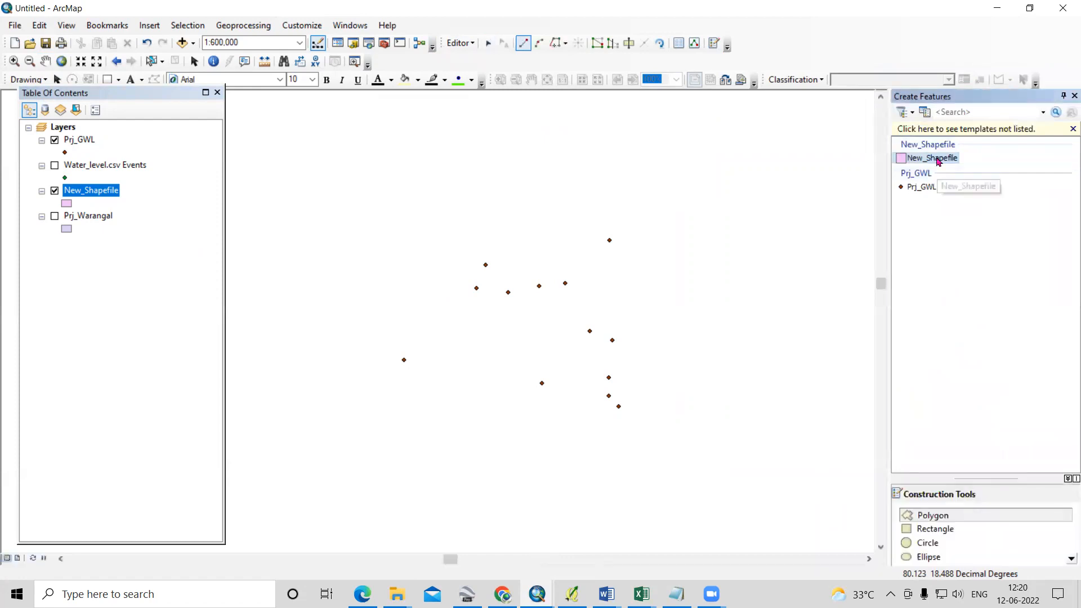
{"action": "left_click", "coordinate": [466, 406]}
{"action": "left_click", "coordinate": [421, 394]}
{"action": "left_click", "coordinate": [377, 394]}
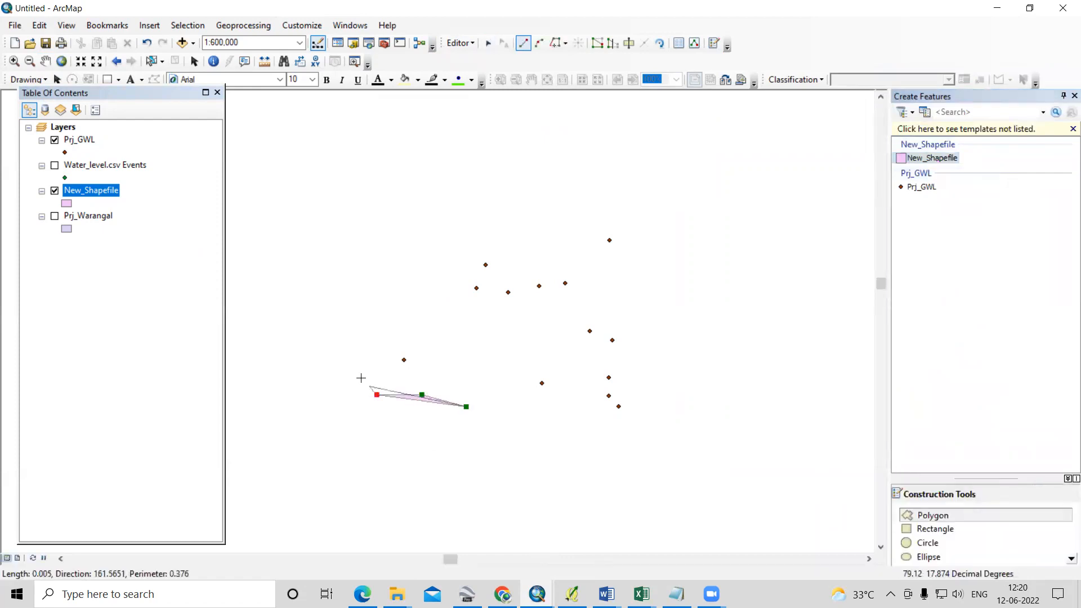
{"action": "left_click", "coordinate": [359, 376]}
{"action": "left_click", "coordinate": [360, 337]}
{"action": "left_click", "coordinate": [370, 318]}
{"action": "left_click", "coordinate": [413, 273]}
{"action": "left_click", "coordinate": [414, 251]}
{"action": "left_click", "coordinate": [429, 233]}
{"action": "left_click", "coordinate": [479, 238]}
{"action": "left_click", "coordinate": [518, 230]}
{"action": "left_click", "coordinate": [543, 210]}
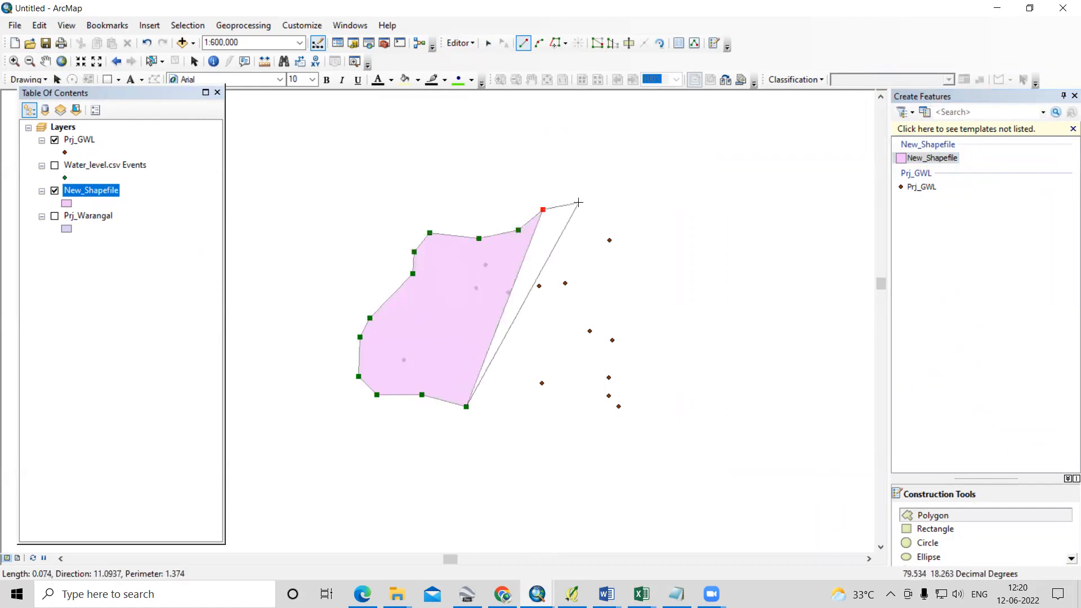
{"action": "left_click", "coordinate": [579, 202]}
{"action": "left_click", "coordinate": [619, 205]}
{"action": "left_click", "coordinate": [663, 238]}
{"action": "left_click", "coordinate": [653, 252]}
{"action": "left_click", "coordinate": [635, 272]}
{"action": "left_click", "coordinate": [677, 298]}
{"action": "left_click", "coordinate": [674, 325]}
{"action": "left_click", "coordinate": [682, 367]}
{"action": "left_click", "coordinate": [673, 420]}
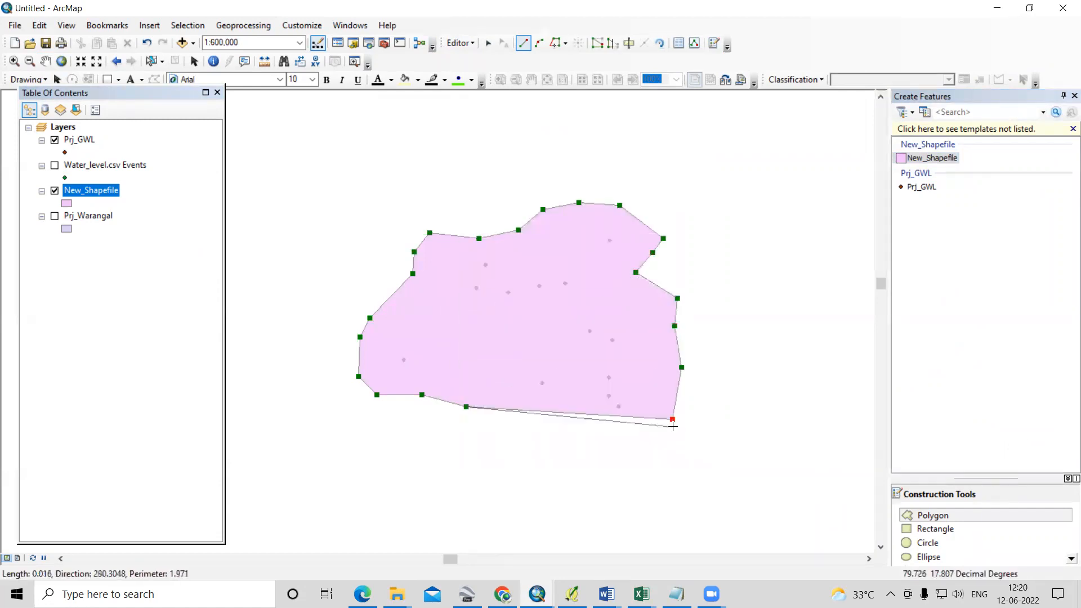
{"action": "left_click", "coordinate": [620, 446]}
{"action": "left_click", "coordinate": [509, 403]}
{"action": "left_click", "coordinate": [499, 444]}
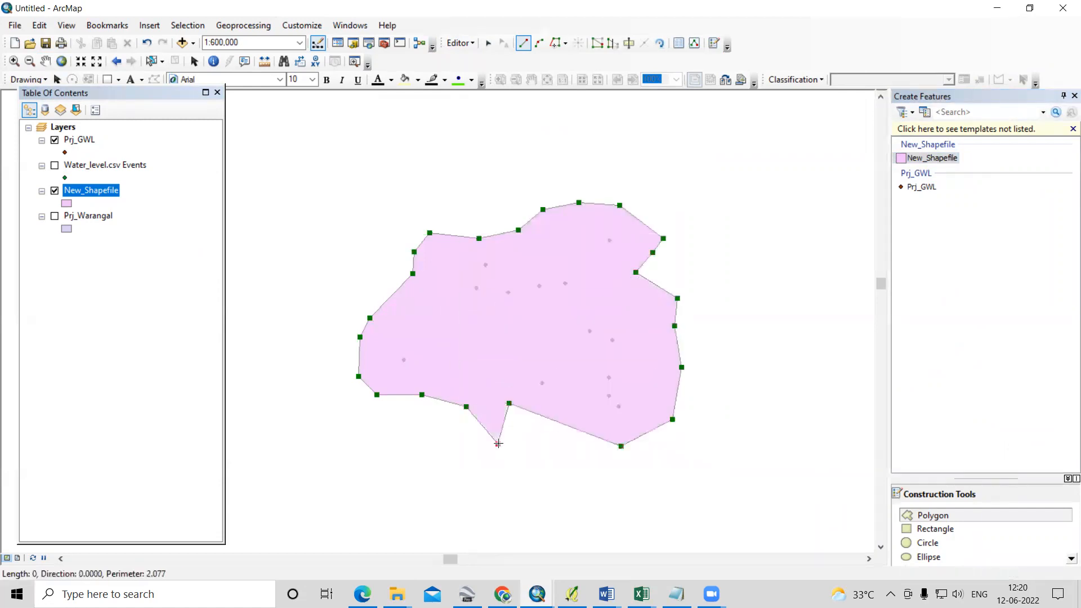
{"action": "double_click", "coordinate": [468, 424]}
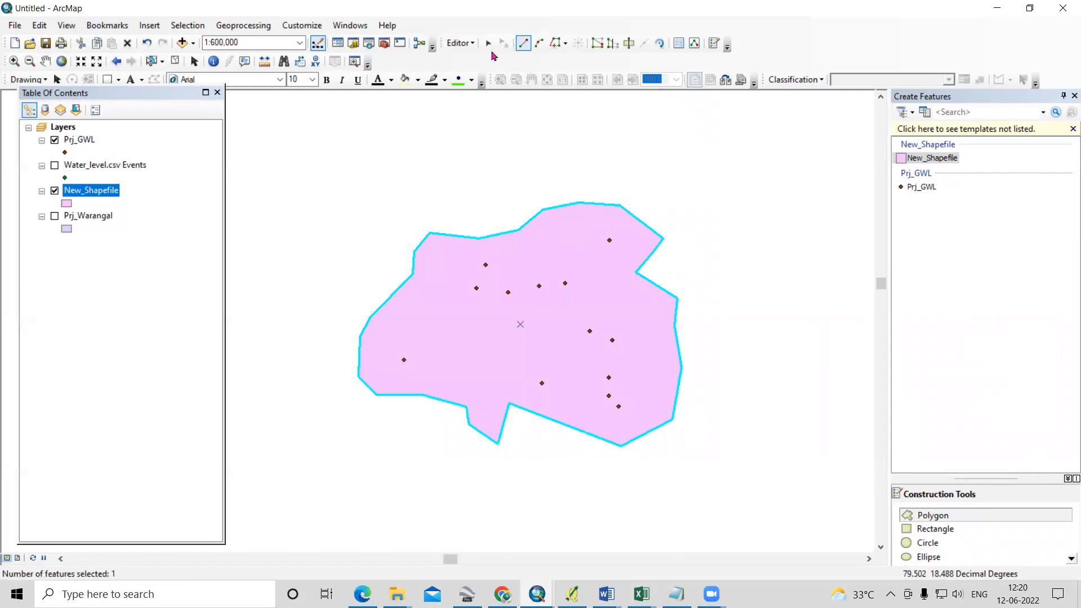
Save the edits to the New_Shapefile polygon and stop the edit session
{"action": "left_click", "coordinate": [458, 43]}
{"action": "left_click", "coordinate": [476, 92]}
{"action": "left_click", "coordinate": [459, 43]}
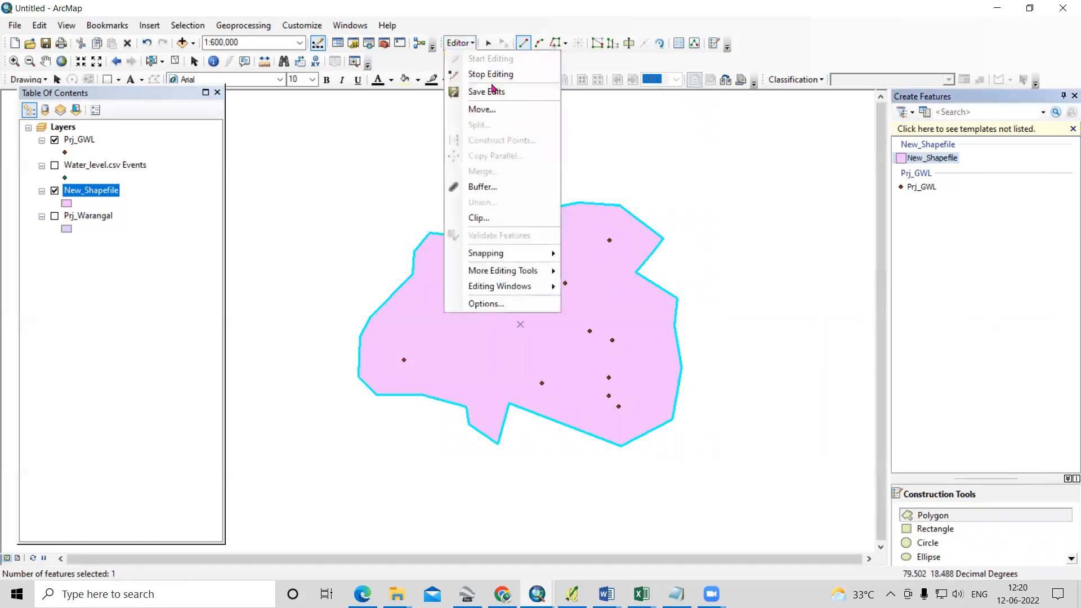
{"action": "left_click", "coordinate": [498, 92]}
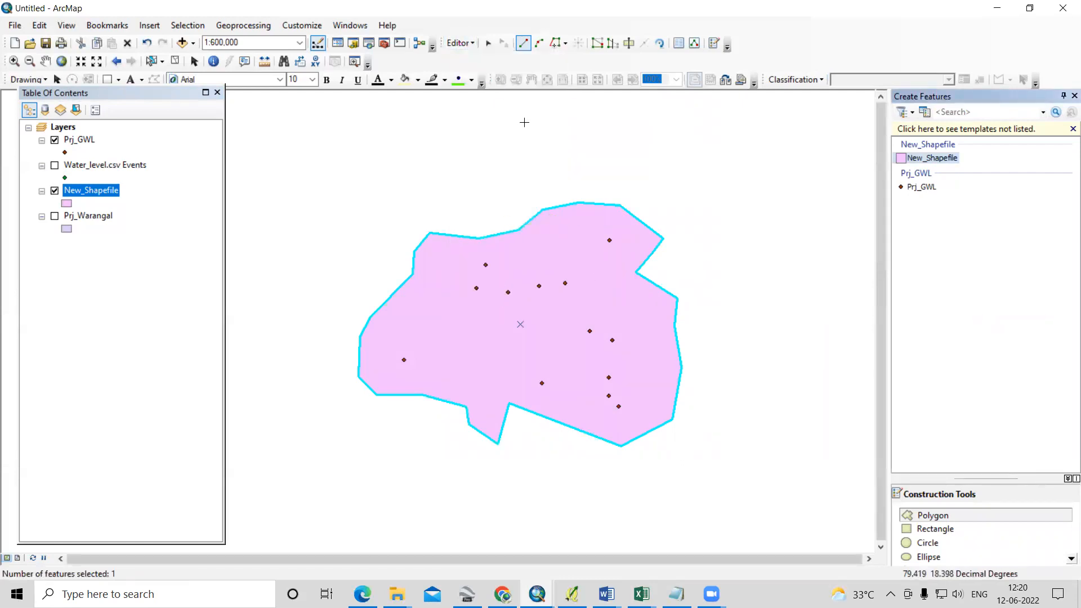
{"action": "left_click", "coordinate": [467, 47]}
{"action": "left_click", "coordinate": [490, 74]}
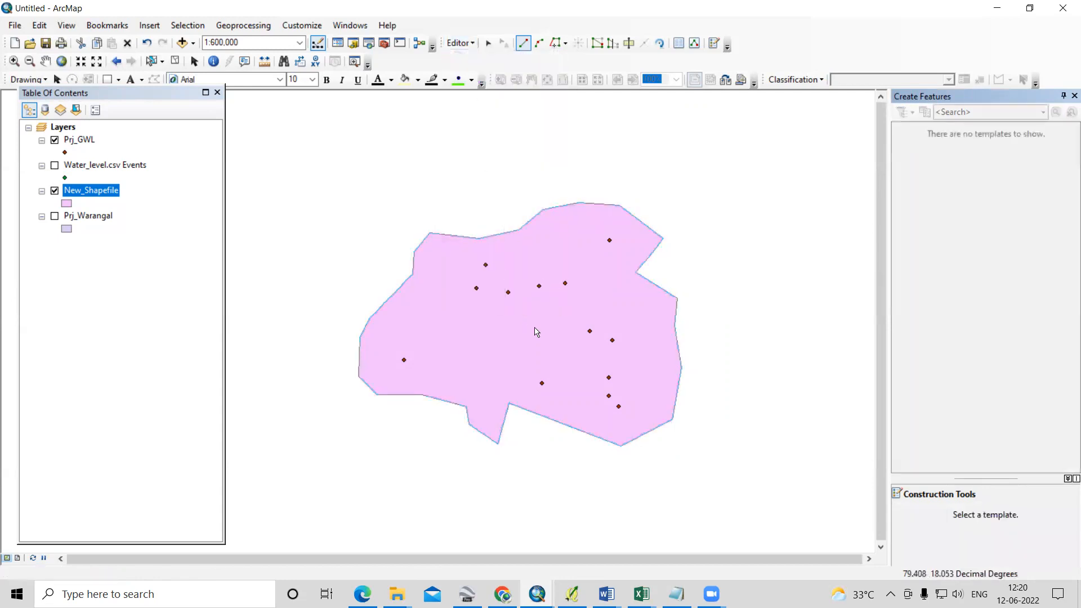
Examine the Prj_GWL attribute table with its location and monthly water-level fields, and close it
{"action": "scroll", "coordinate": [494, 326], "scroll_direction": "up", "scroll_amount": 2}
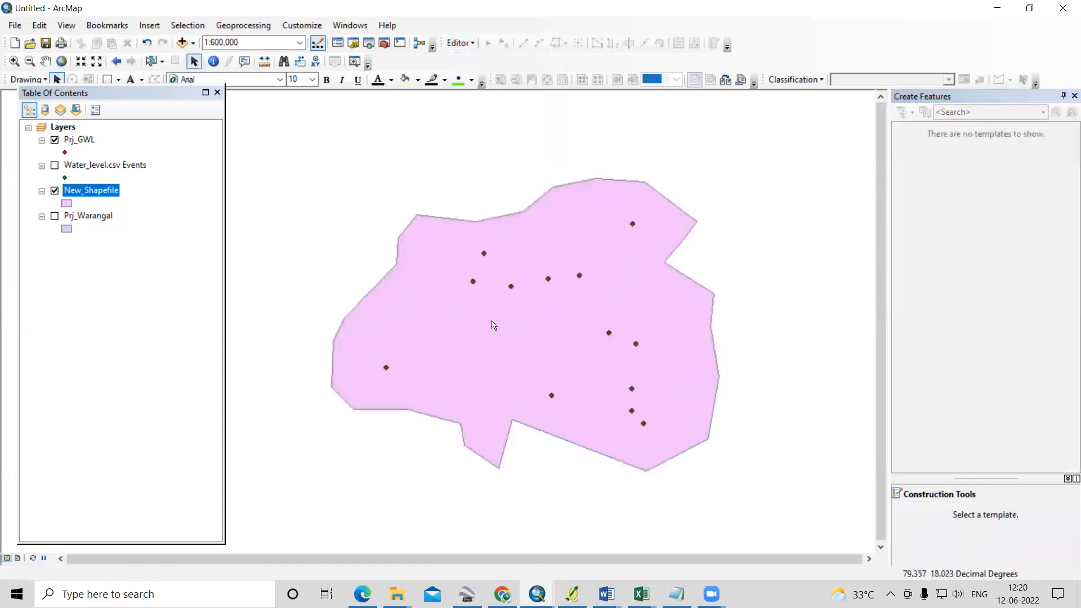
{"action": "left_click", "coordinate": [81, 144]}
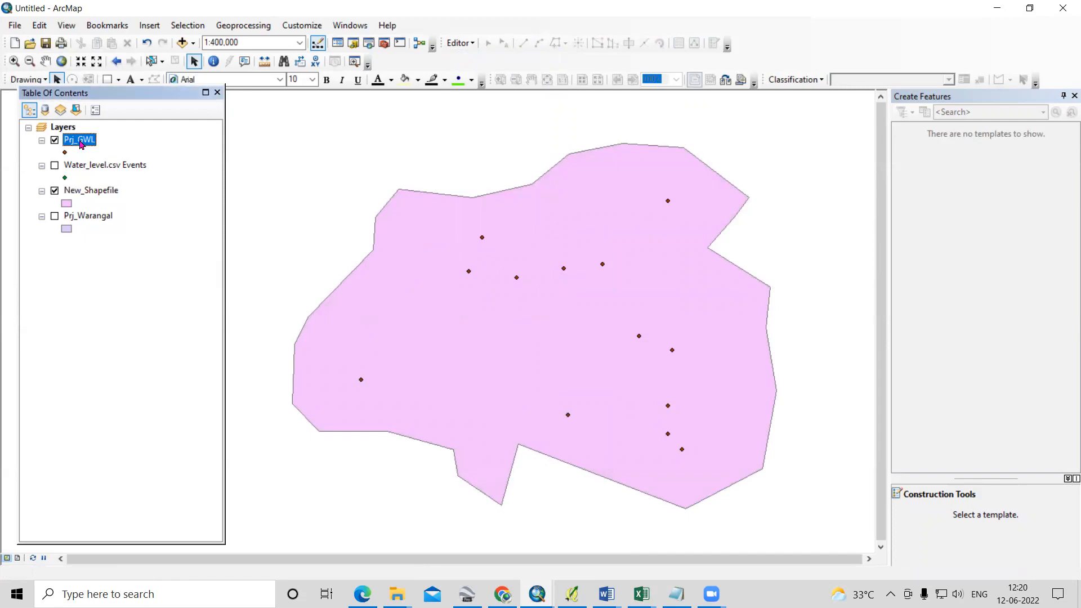
{"action": "right_click", "coordinate": [82, 144]}
{"action": "left_click", "coordinate": [137, 179]}
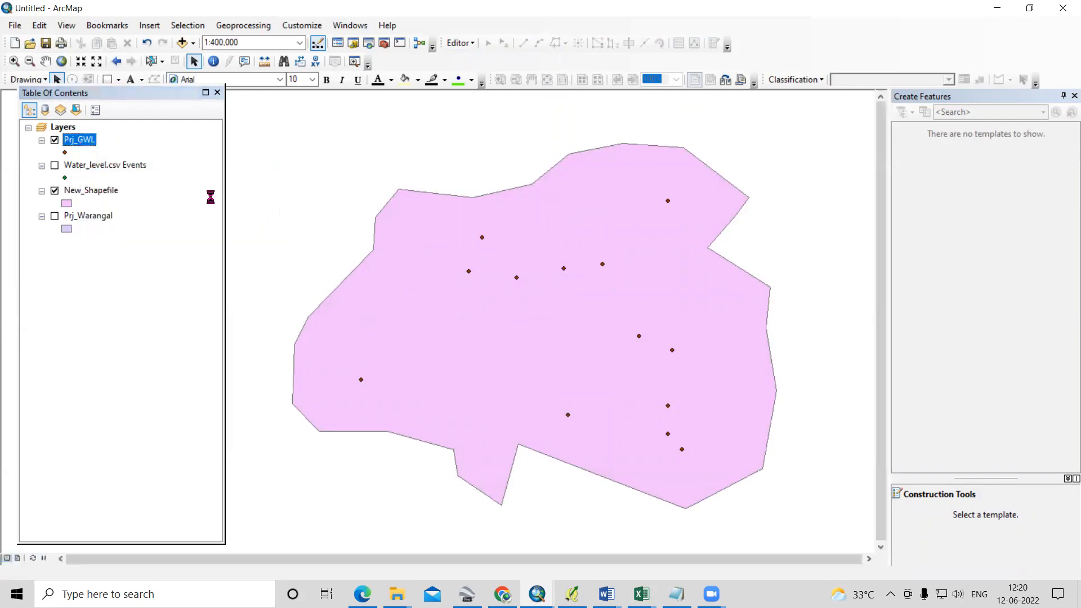
{"action": "left_click_drag", "start_coordinate": [514, 512], "coordinate": [436, 514]}
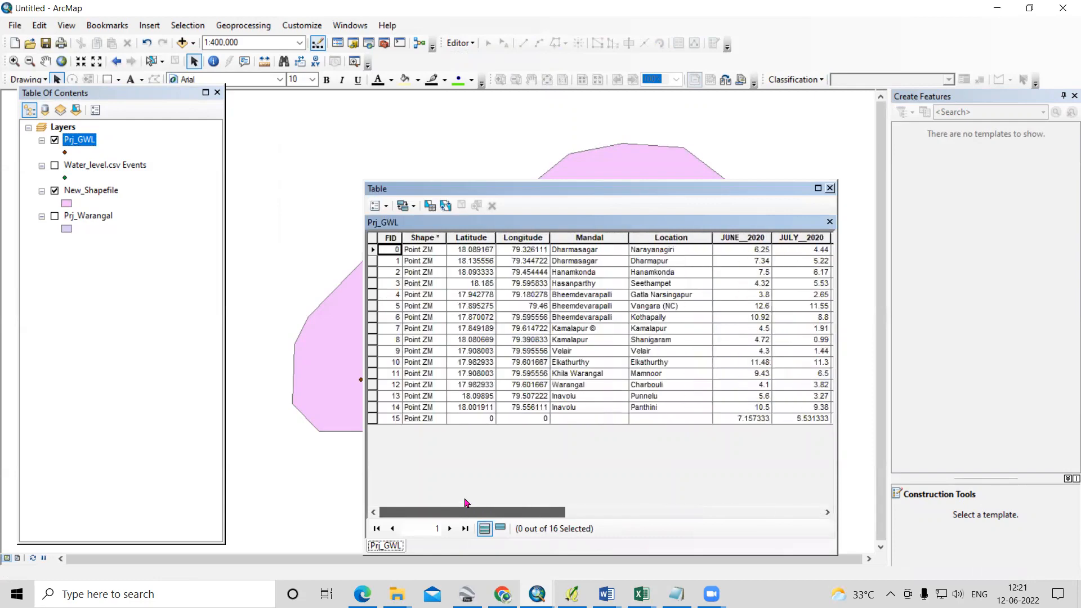
{"action": "left_click", "coordinate": [830, 188]}
Check the coordinate system in the Prj_GWL layer's source properties, and close them without changes
{"action": "right_click", "coordinate": [93, 140]}
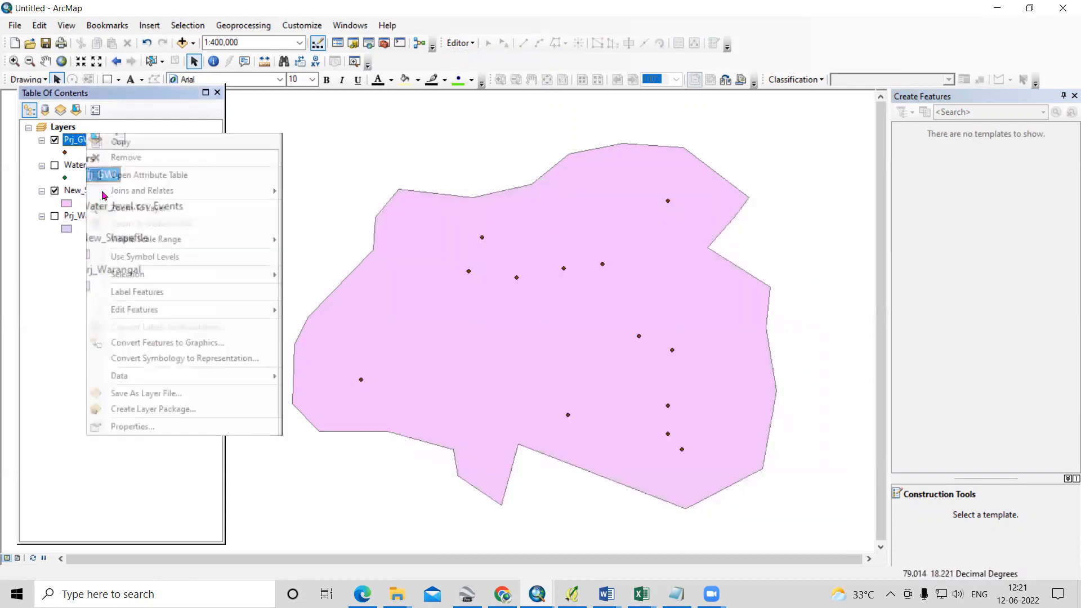
{"action": "left_click", "coordinate": [163, 426]}
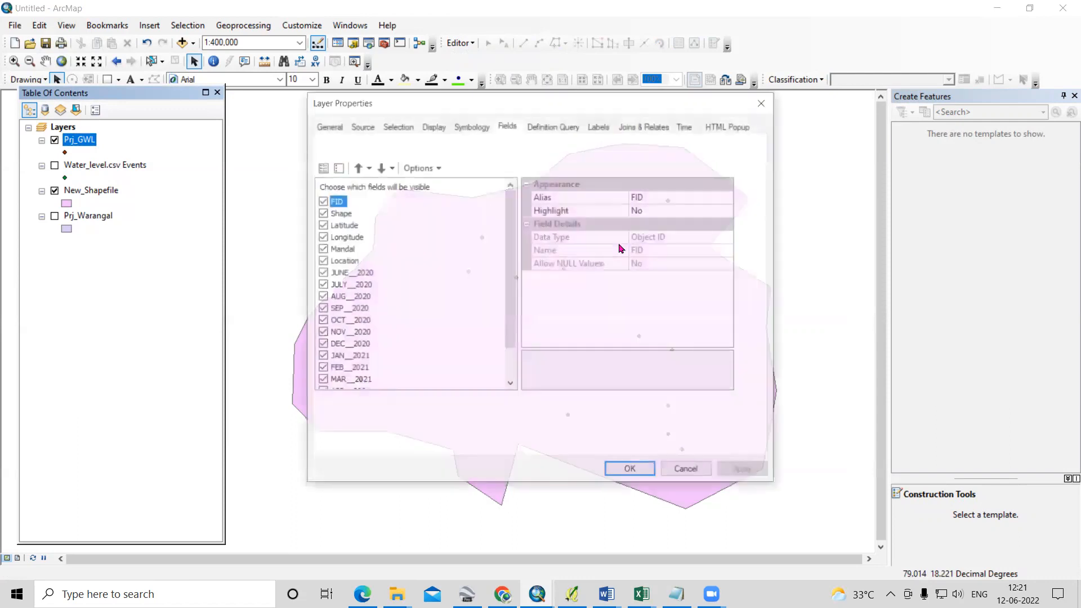
{"action": "left_click", "coordinate": [361, 125]}
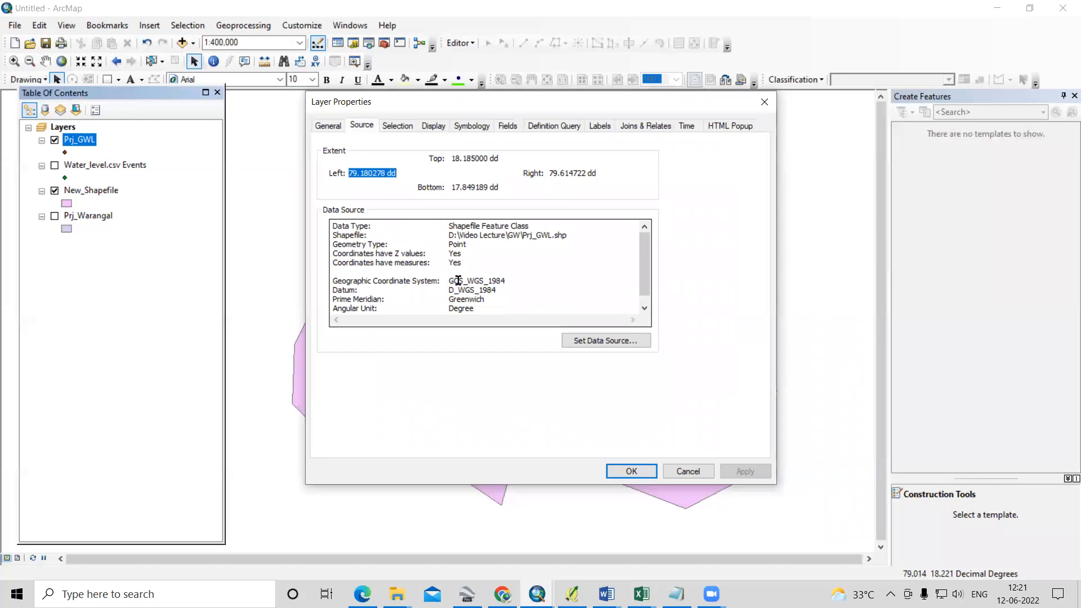
{"action": "left_click_drag", "start_coordinate": [449, 280], "coordinate": [517, 296]}
{"action": "left_click", "coordinate": [477, 311]}
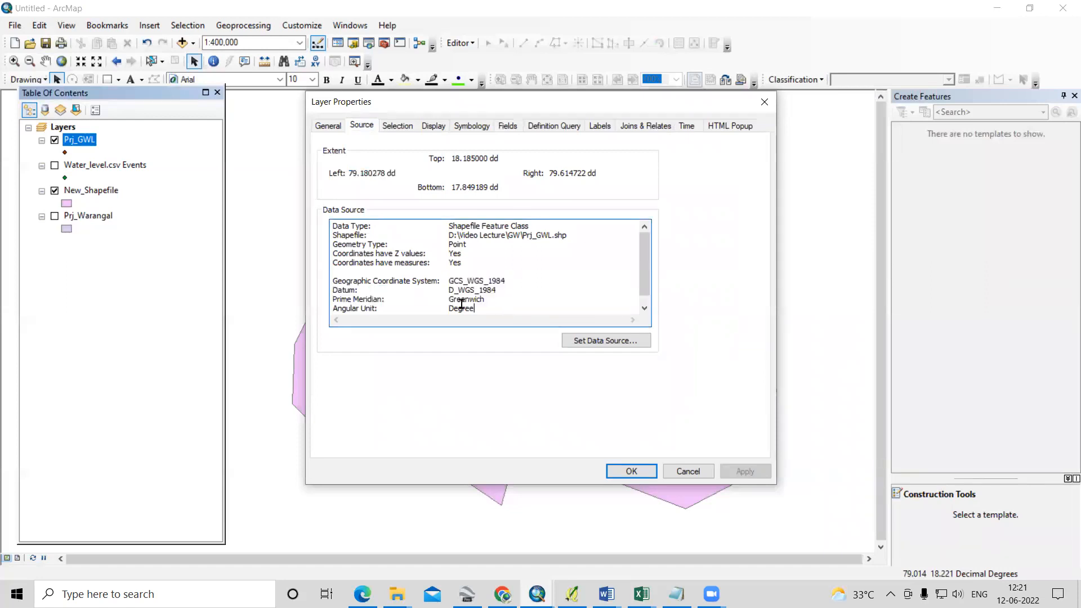
{"action": "left_click", "coordinate": [688, 472]}
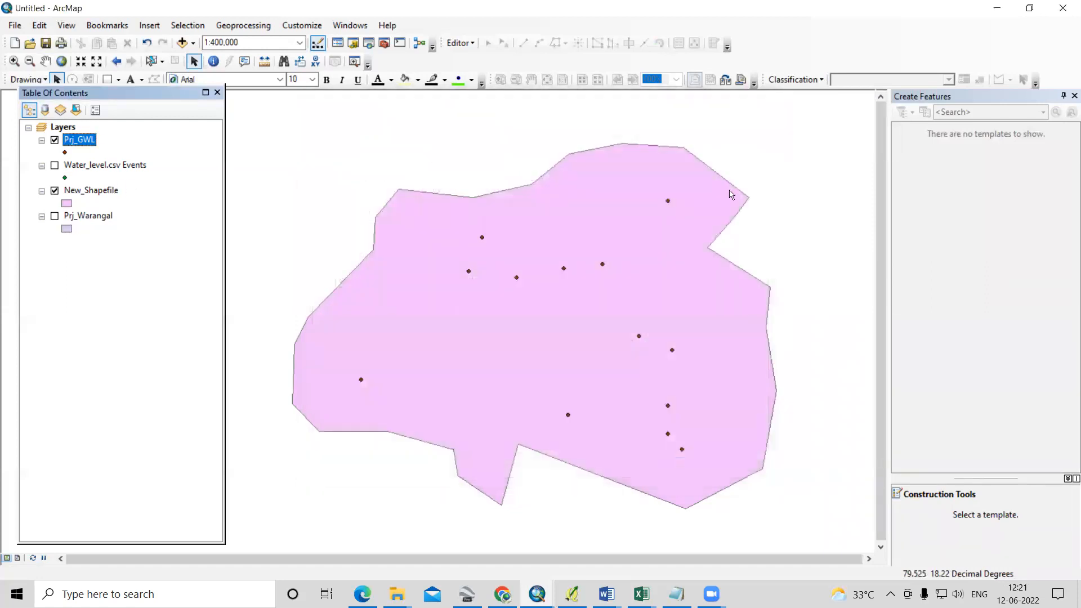
Close Create Features and expand the Data Management Tools toolbox in ArcToolbox
{"action": "left_click", "coordinate": [1074, 96]}
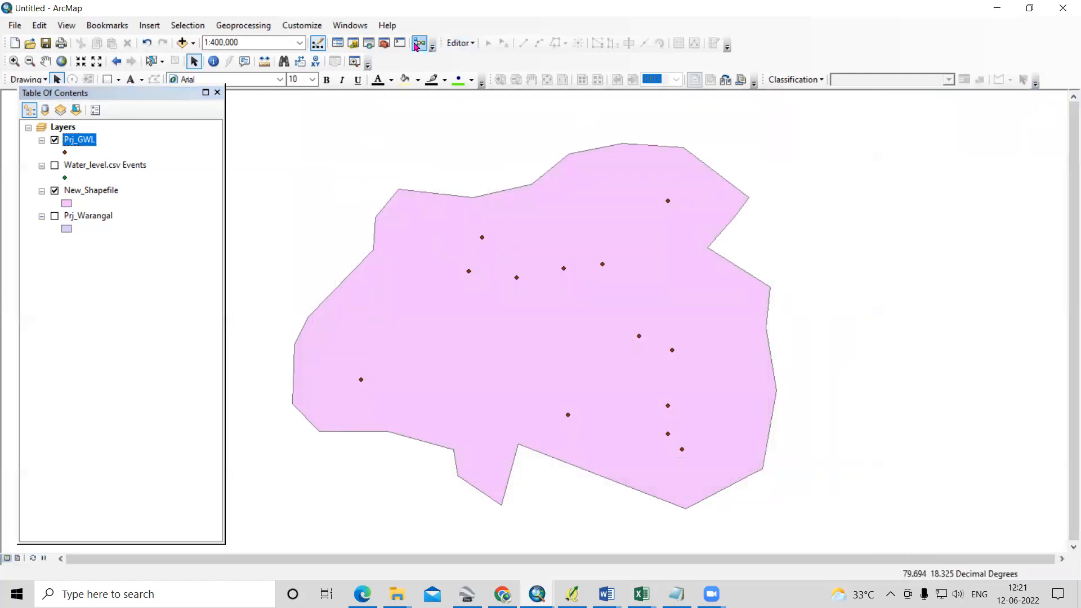
{"action": "left_click", "coordinate": [384, 42]}
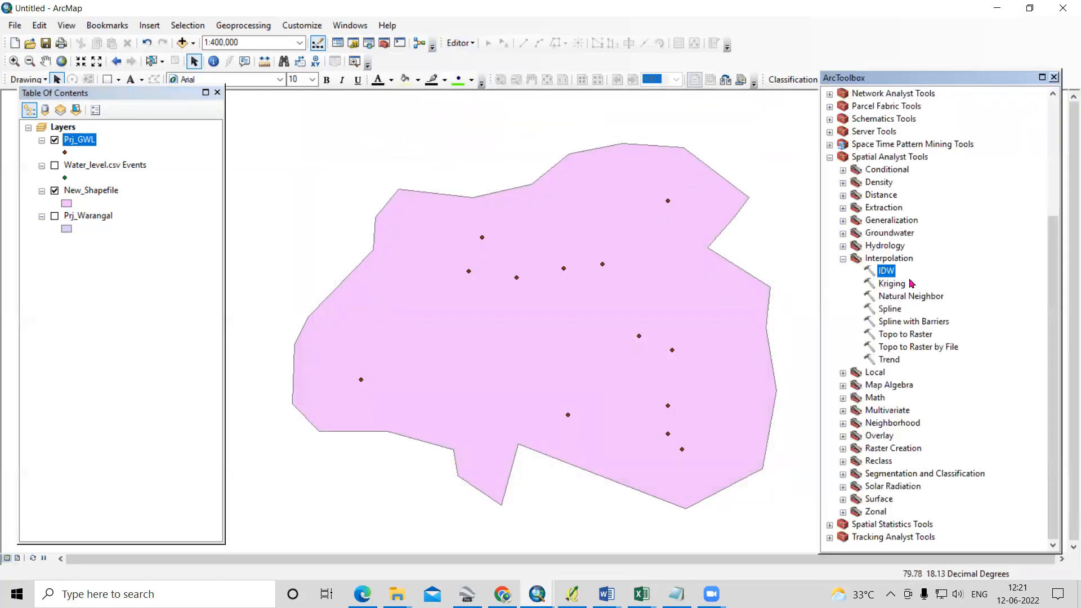
{"action": "scroll", "coordinate": [872, 263], "scroll_direction": "up", "scroll_amount": 4}
{"action": "double_click", "coordinate": [893, 169]}
{"action": "left_click", "coordinate": [893, 169]}
{"action": "left_click", "coordinate": [899, 161]}
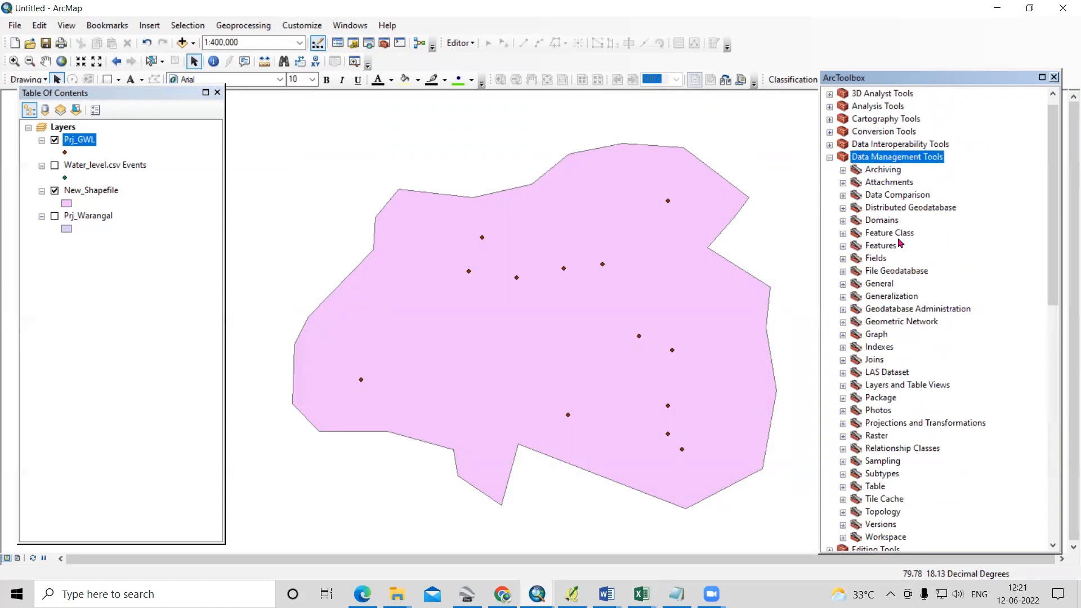
Open the Project tool from the Projections and Transformations toolset
{"action": "scroll", "coordinate": [901, 298], "scroll_direction": "down", "scroll_amount": 1}
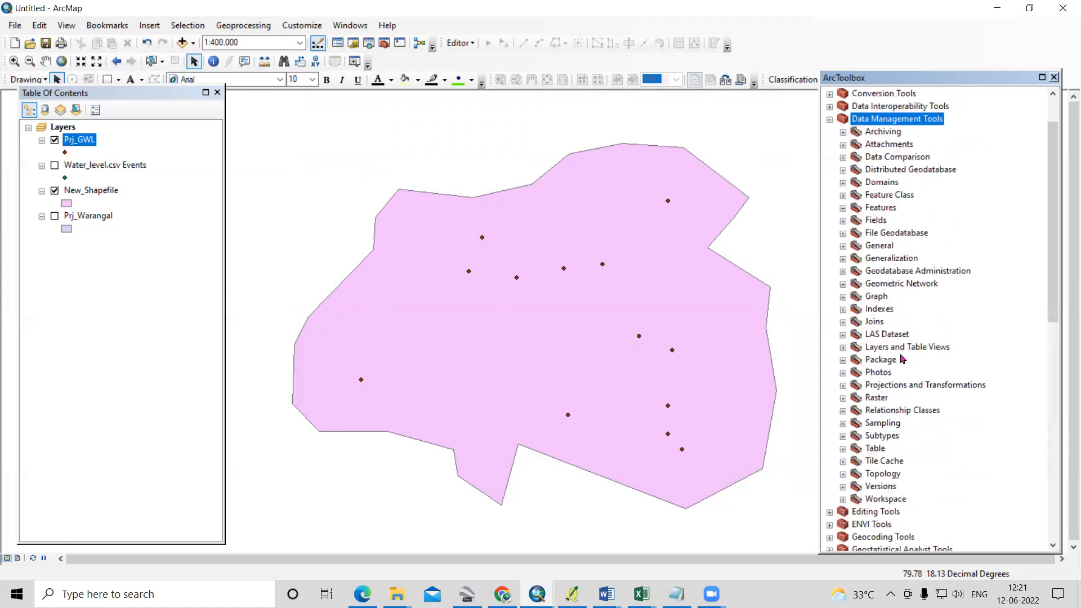
{"action": "double_click", "coordinate": [916, 387]}
{"action": "double_click", "coordinate": [895, 400]}
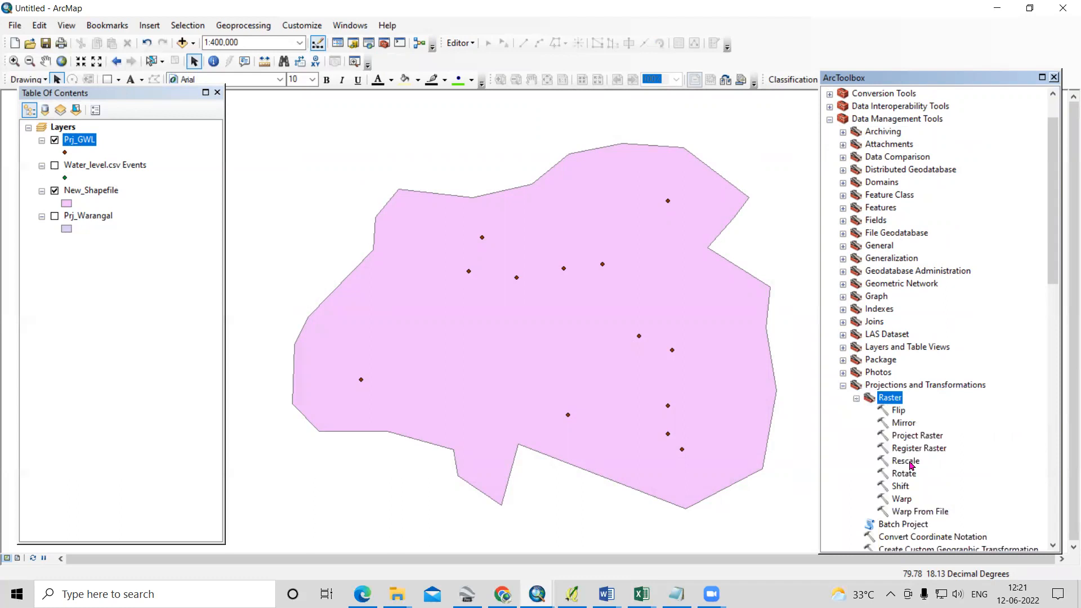
{"action": "scroll", "coordinate": [913, 451], "scroll_direction": "down", "scroll_amount": 4}
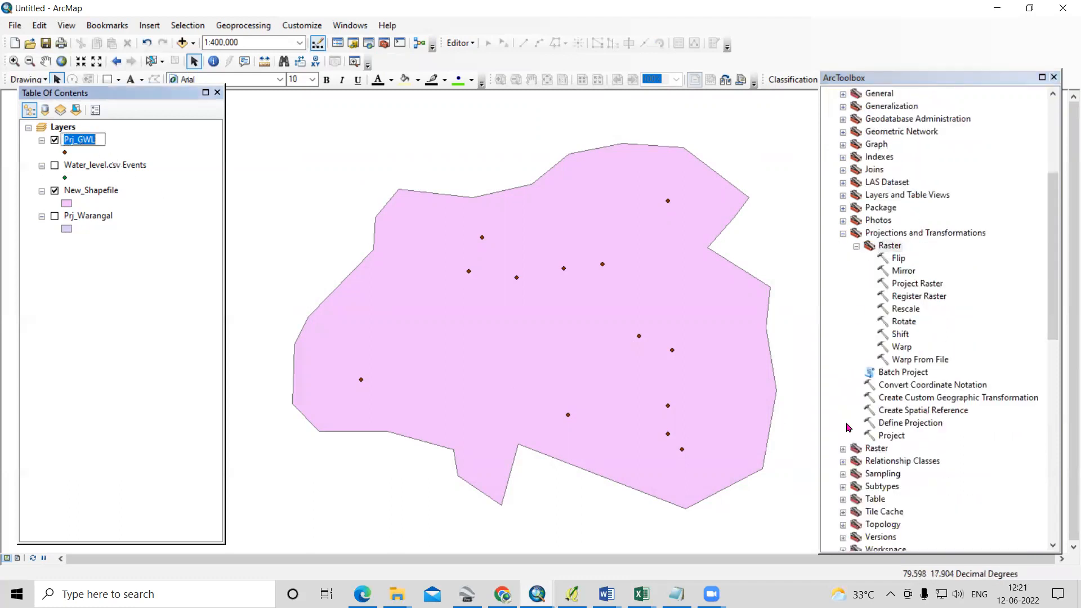
{"action": "left_click", "coordinate": [890, 437]}
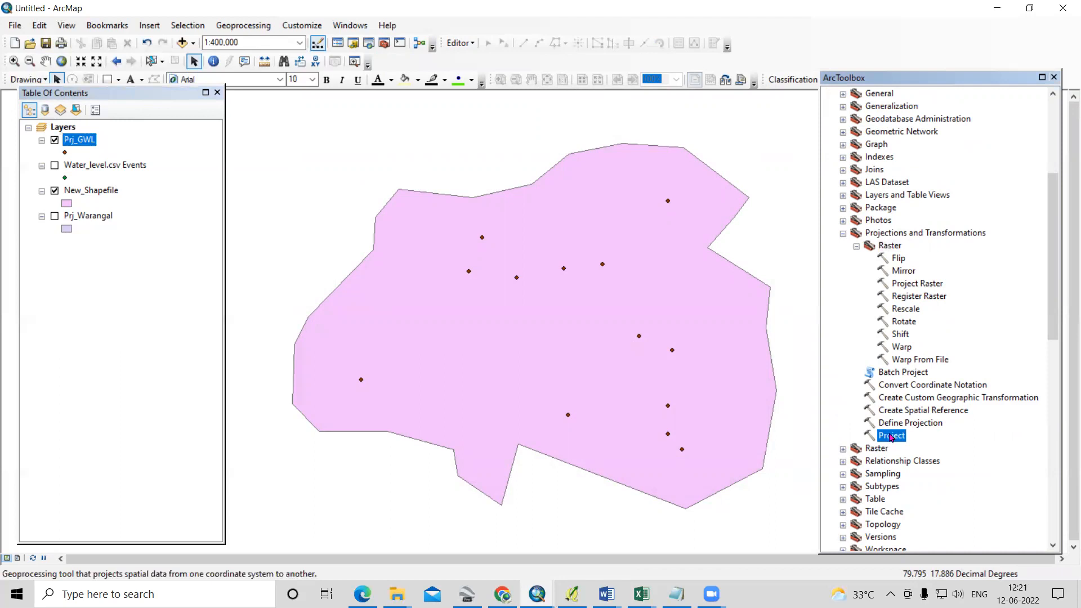
{"action": "left_click", "coordinate": [843, 234]}
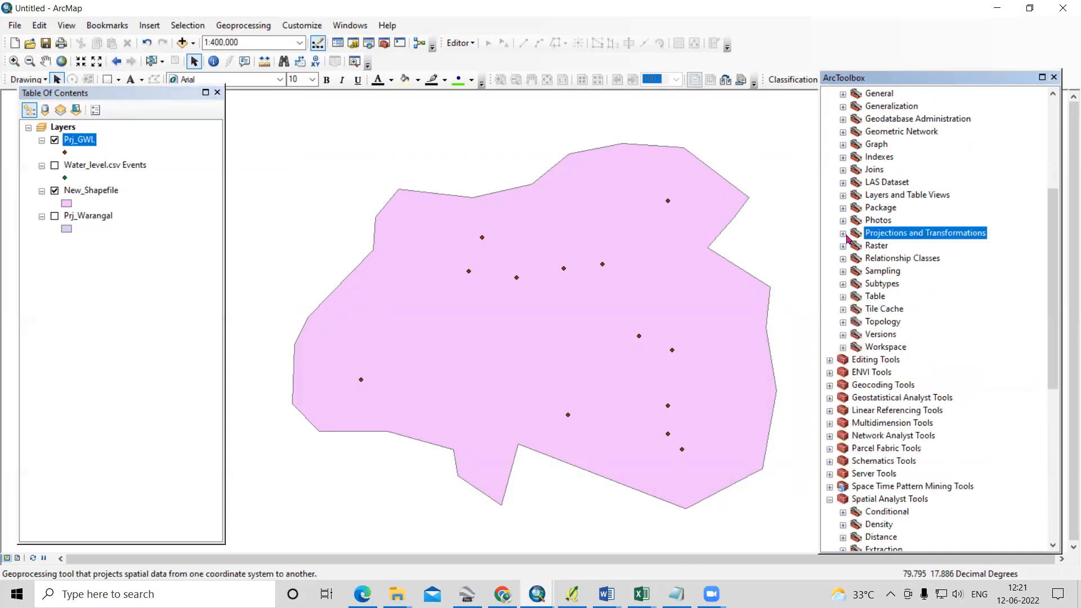
{"action": "double_click", "coordinate": [879, 234]}
{"action": "double_click", "coordinate": [892, 435]}
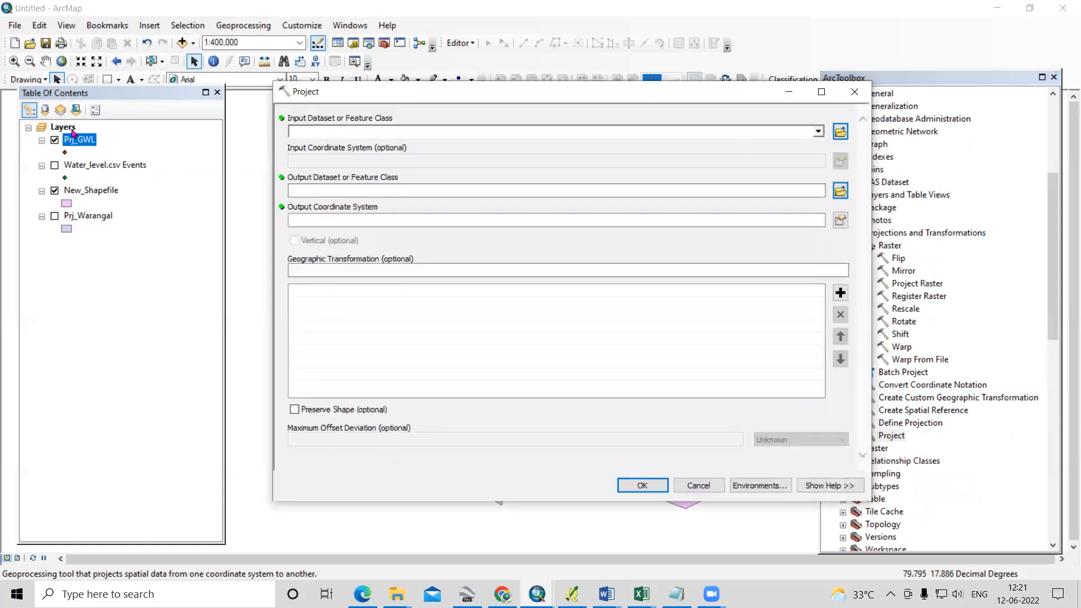
Set Prj_GWL as the Project tool's input and name the output feature class UTM_GWL in the GW folder
{"action": "left_click_drag", "start_coordinate": [80, 145], "coordinate": [363, 133]}
{"action": "left_click", "coordinate": [840, 191]}
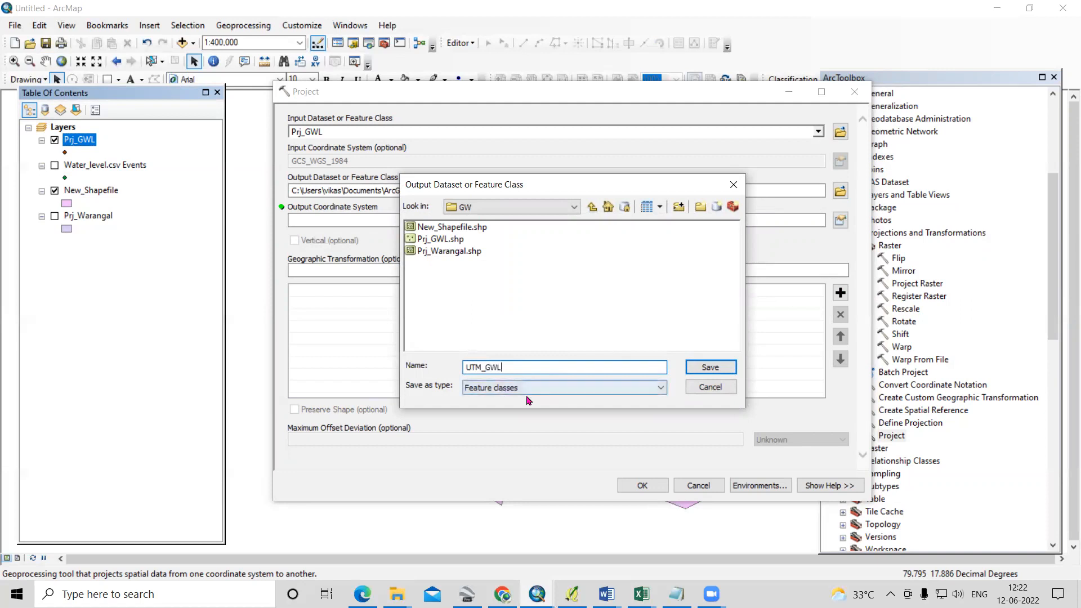
{"action": "left_click", "coordinate": [712, 366]}
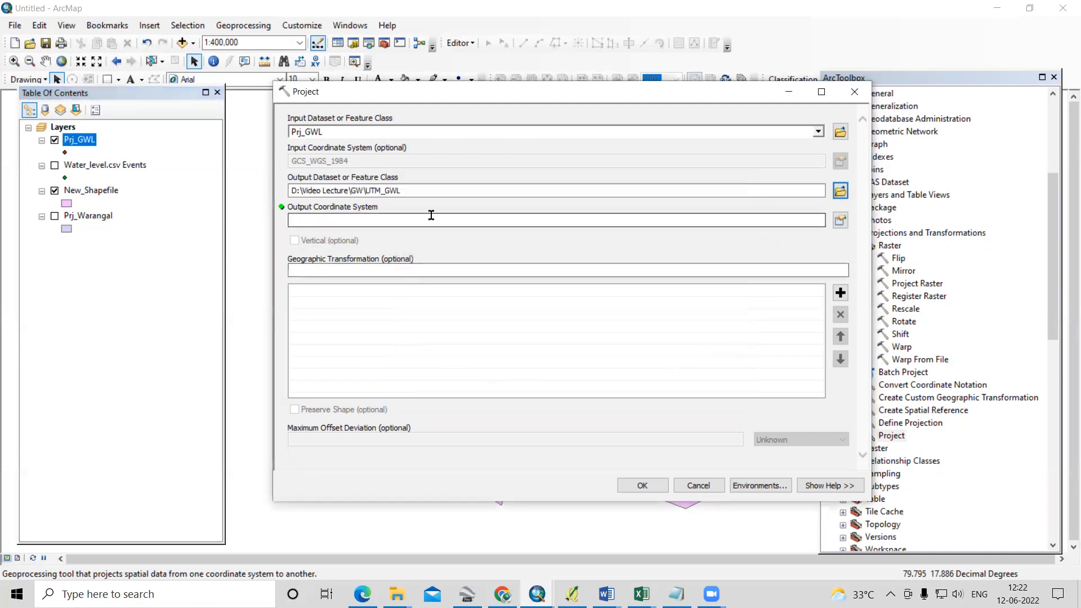
Set the output coordinate system to WGS 1984 UTM Zone 44N and run the Project tool
{"action": "left_click", "coordinate": [840, 220]}
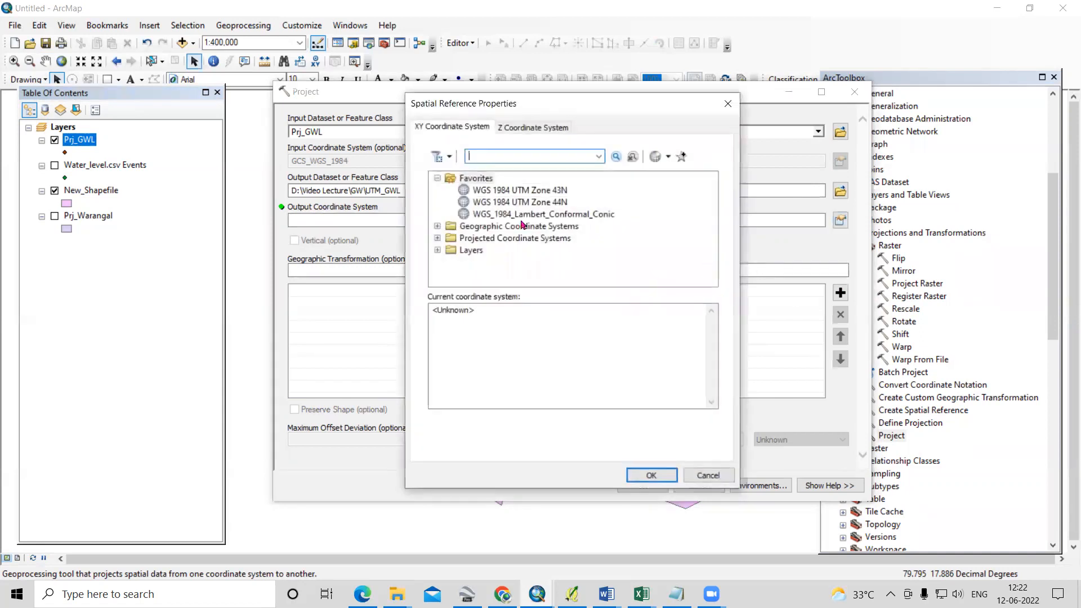
{"action": "double_click", "coordinate": [517, 238]}
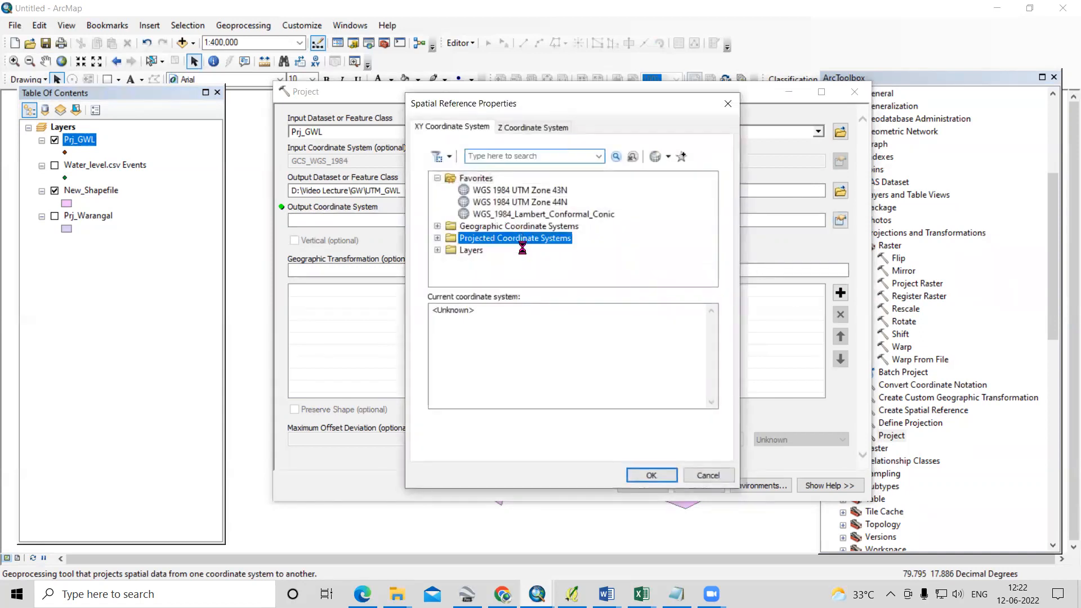
{"action": "double_click", "coordinate": [485, 228]}
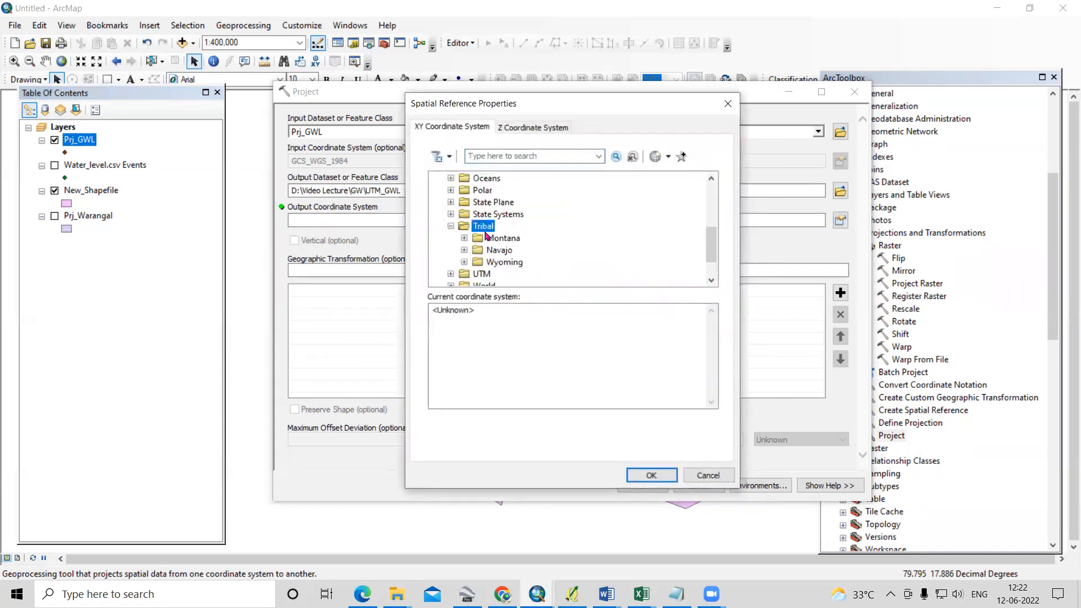
{"action": "left_click", "coordinate": [450, 226]}
{"action": "double_click", "coordinate": [481, 240]}
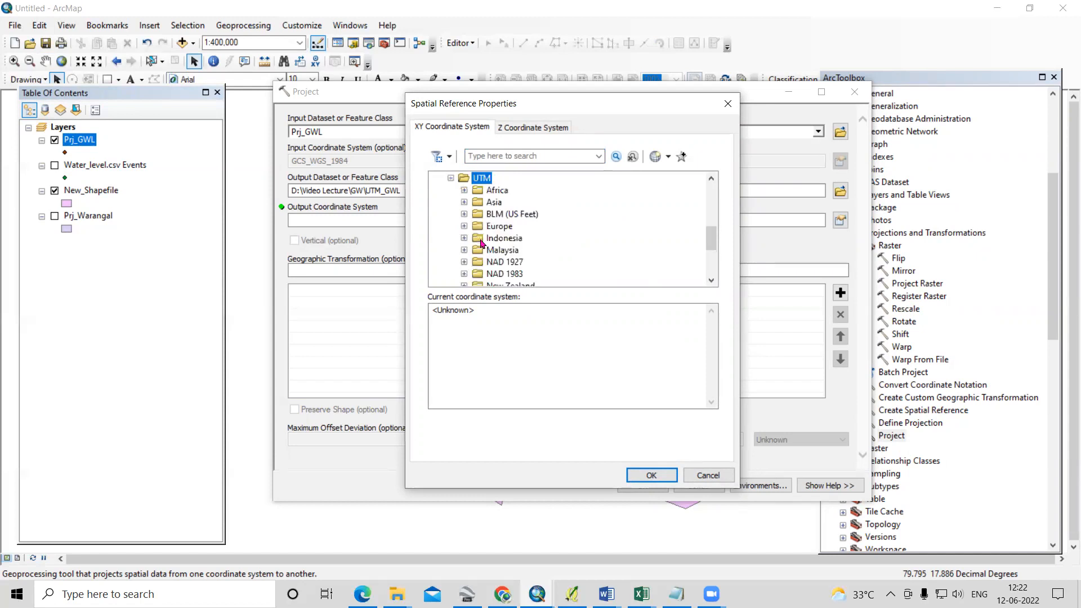
{"action": "scroll", "coordinate": [503, 253], "scroll_direction": "down", "scroll_amount": 3}
{"action": "double_click", "coordinate": [505, 238]}
{"action": "double_click", "coordinate": [536, 231]}
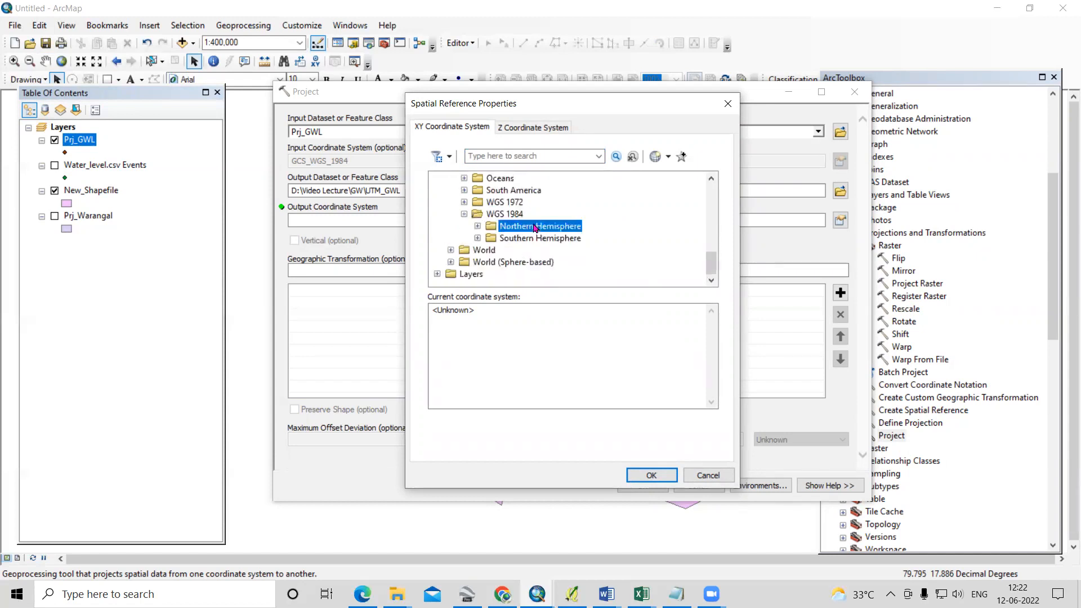
{"action": "scroll", "coordinate": [538, 239], "scroll_direction": "down", "scroll_amount": 3}
{"action": "scroll", "coordinate": [538, 238], "scroll_direction": "down", "scroll_amount": 10}
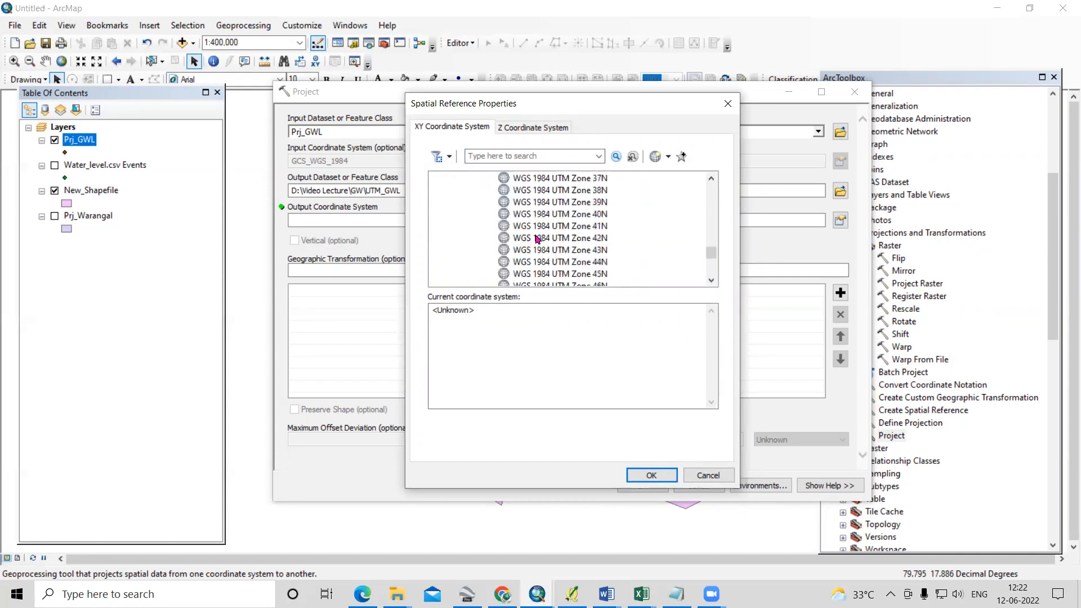
{"action": "left_click", "coordinate": [594, 264]}
{"action": "left_click", "coordinate": [651, 474]}
{"action": "left_click", "coordinate": [643, 487]}
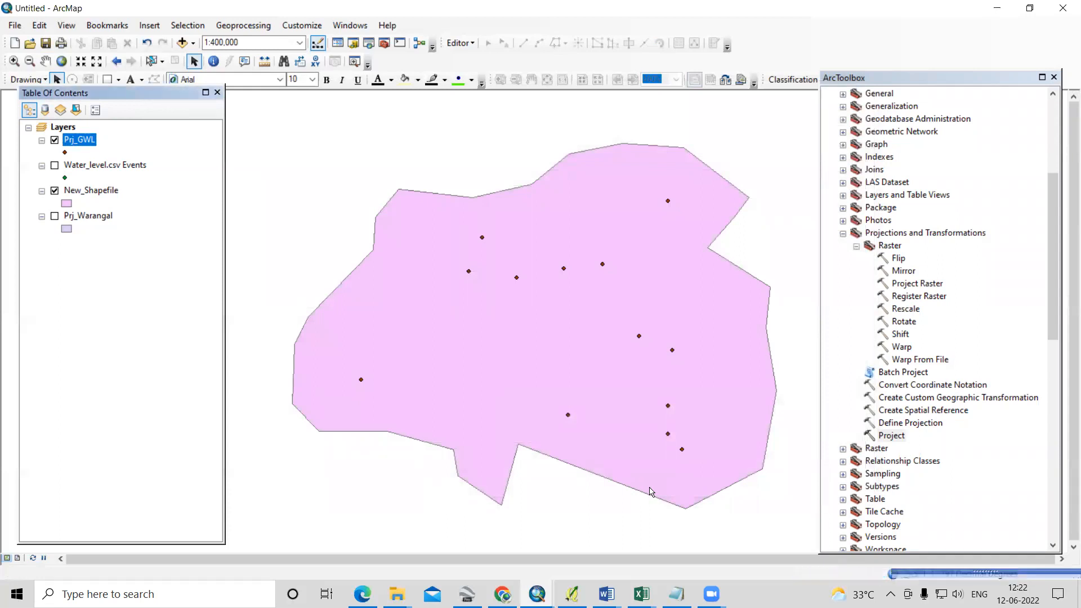
Refresh the GW folder in the Catalog, add UTM_GWL.shp to the map and hide the Prj_GWL layer
{"action": "left_click", "coordinate": [1053, 77]}
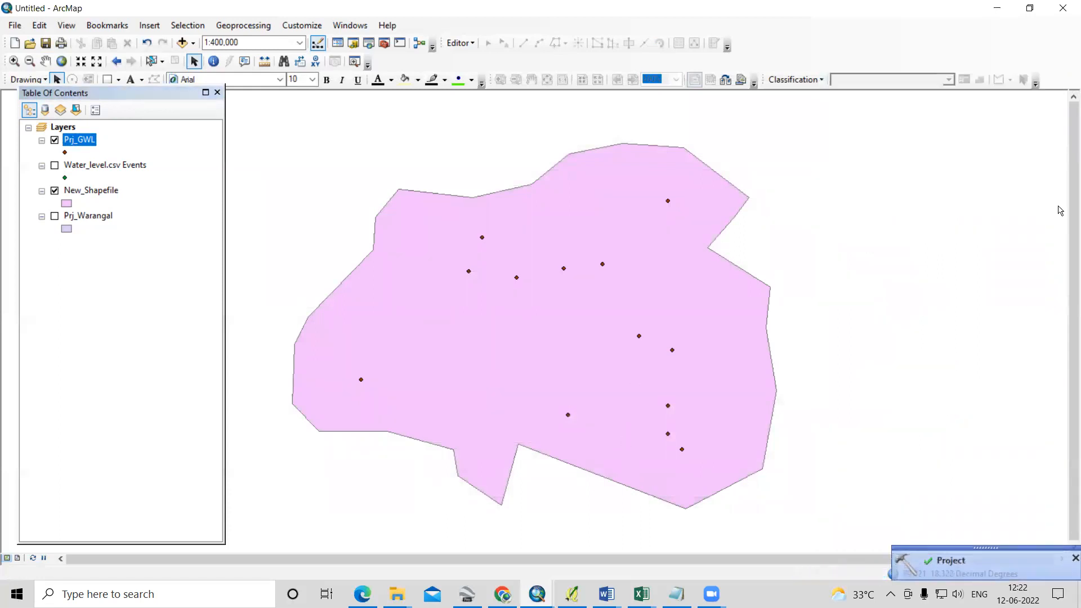
{"action": "left_click", "coordinate": [353, 43]}
{"action": "right_click", "coordinate": [915, 376]}
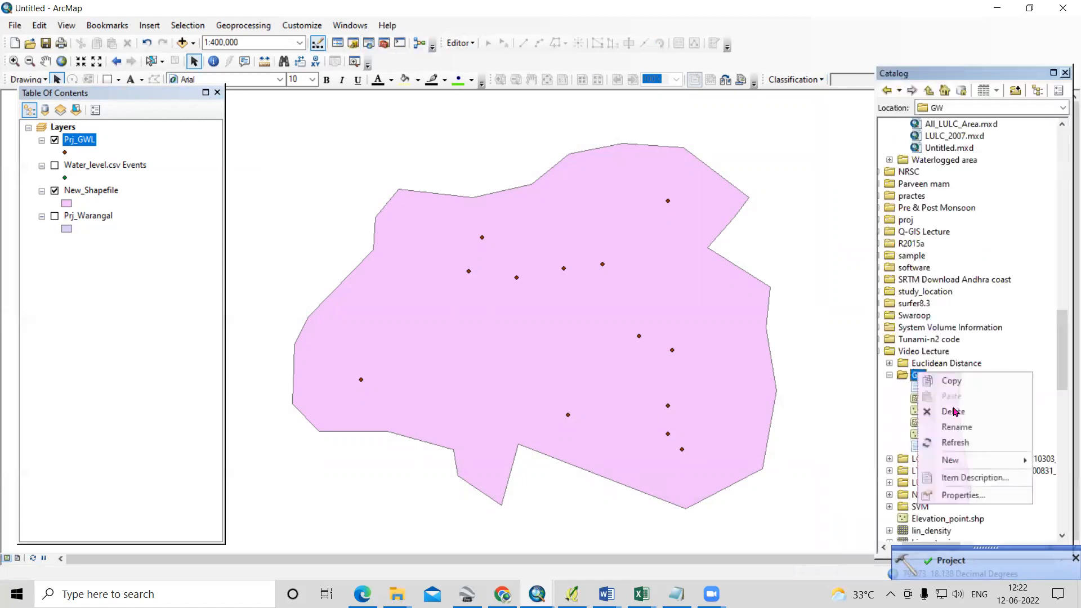
{"action": "left_click", "coordinate": [975, 438]}
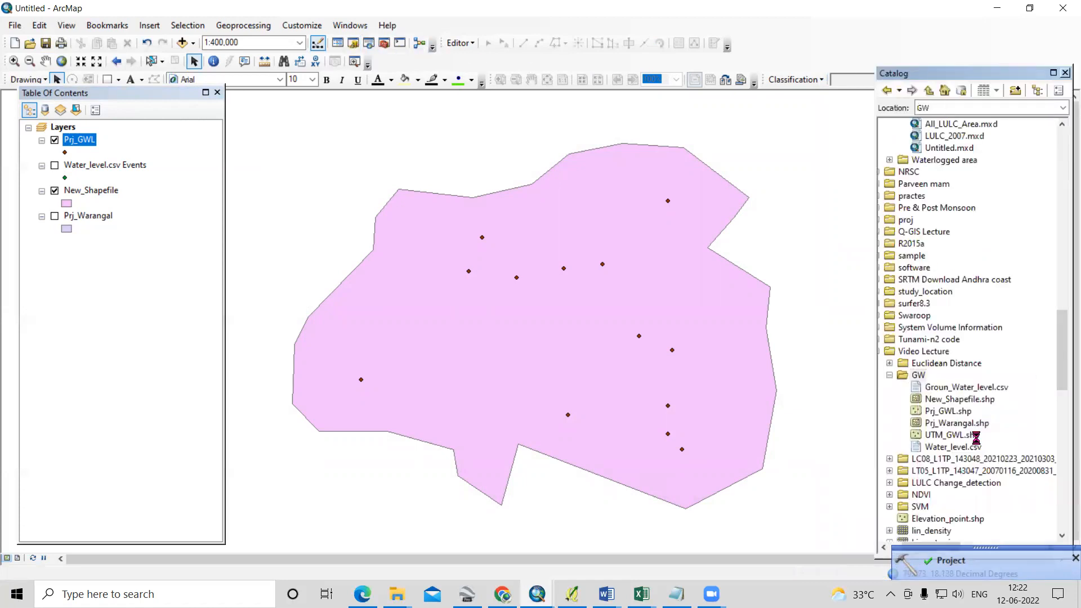
{"action": "left_click", "coordinate": [951, 435]}
{"action": "left_click_drag", "start_coordinate": [866, 445], "coordinate": [557, 423]}
{"action": "left_click", "coordinate": [54, 166]}
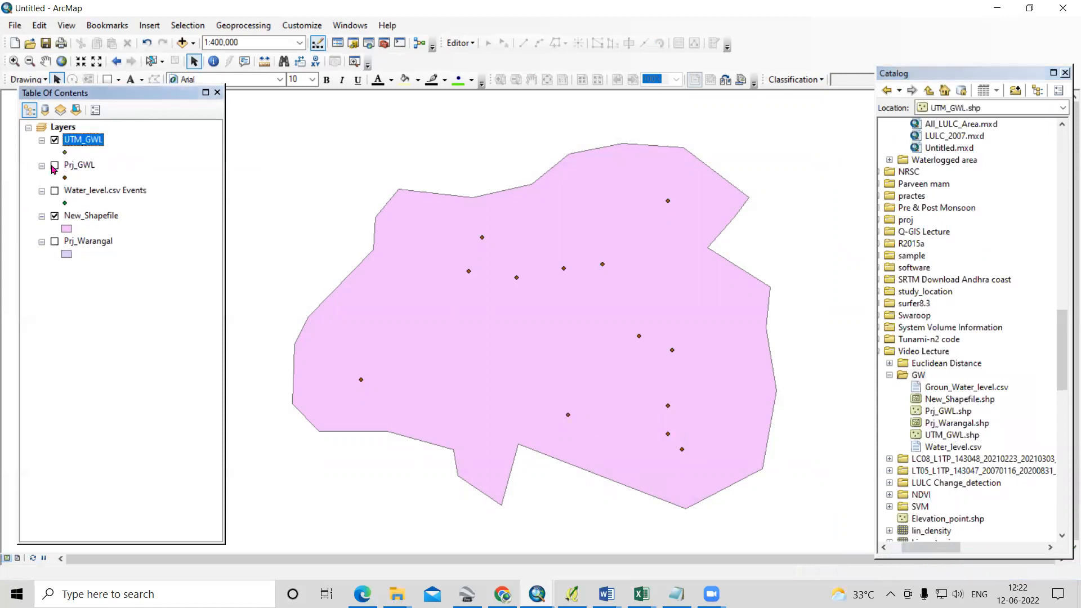
Check the coordinate system in the UTM_GWL layer's source properties, and close them without changes
{"action": "right_click", "coordinate": [91, 139]}
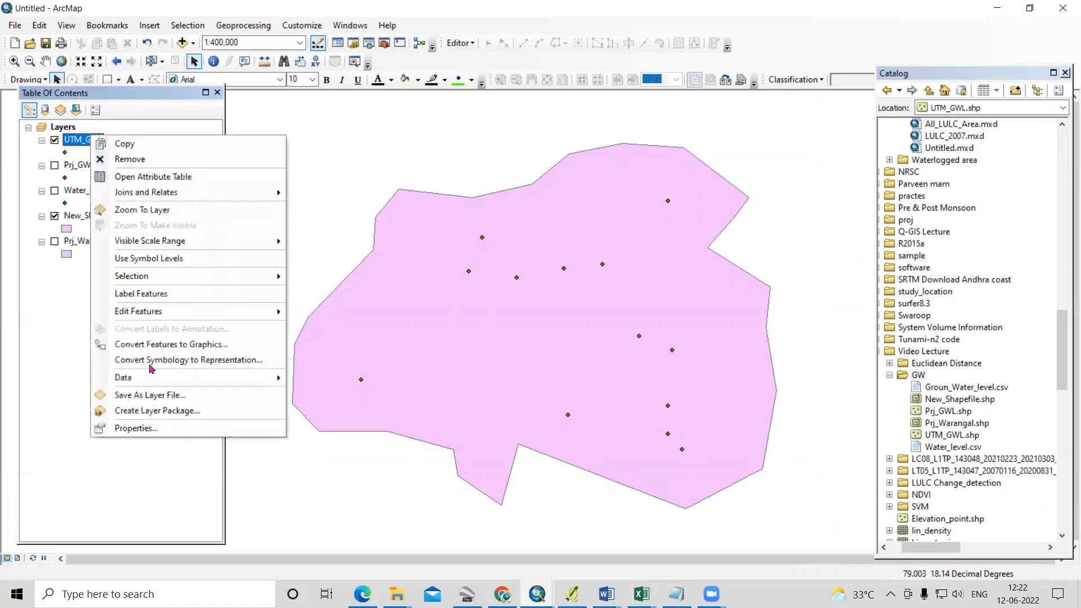
{"action": "left_click", "coordinate": [169, 429]}
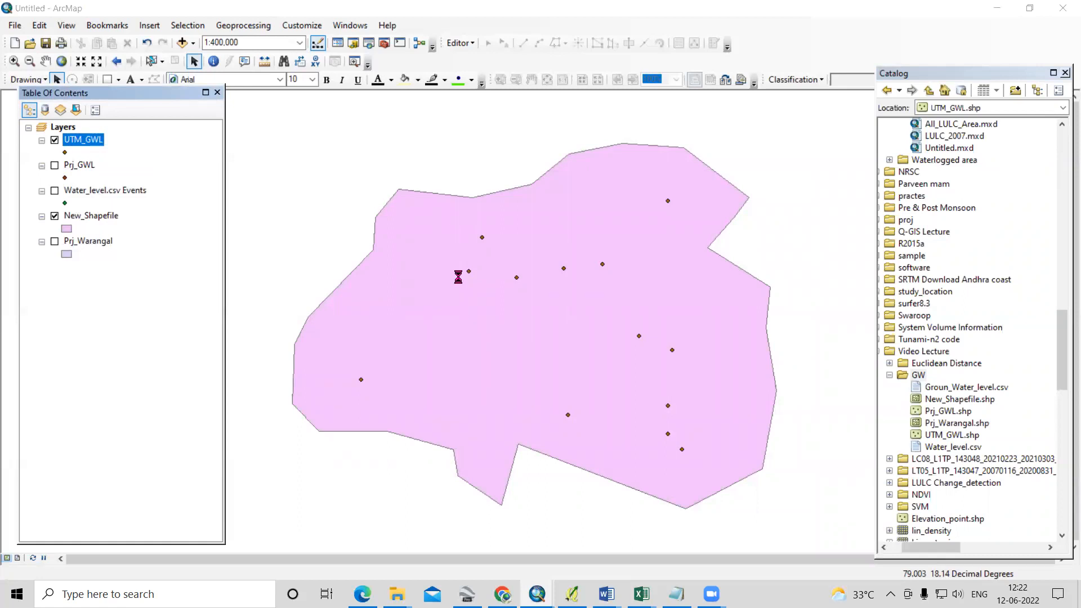
{"action": "left_click_drag", "start_coordinate": [449, 308], "coordinate": [545, 309]}
{"action": "left_click", "coordinate": [688, 471]}
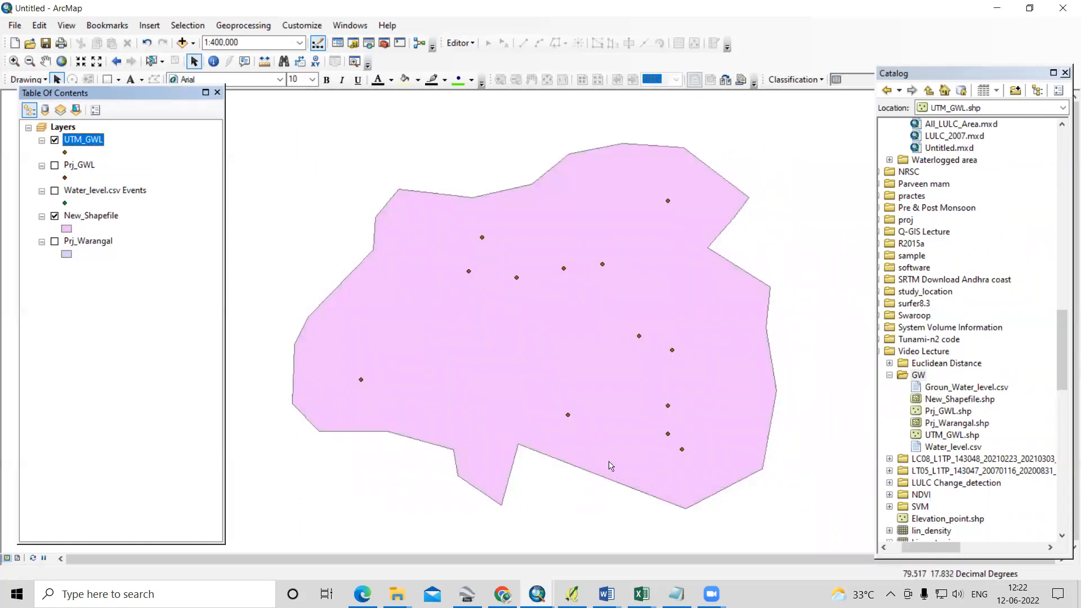
View Prj_GWL's attribute table, and check its geographic coordinate system in the layer's source properties for comparison
{"action": "left_click", "coordinate": [79, 164]}
{"action": "right_click", "coordinate": [79, 165]}
{"action": "left_click", "coordinate": [174, 205]}
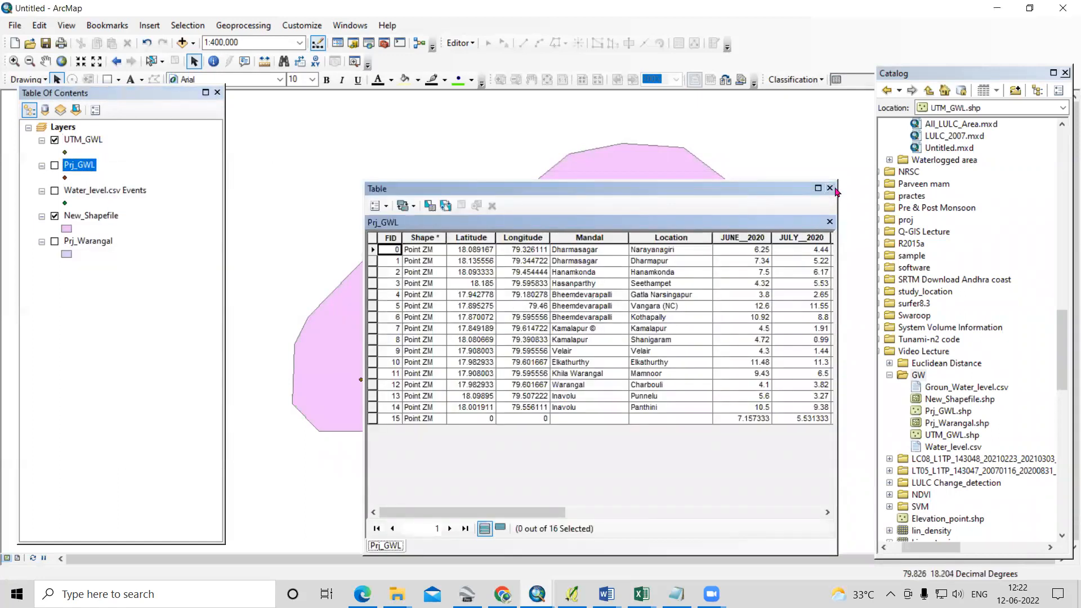
{"action": "left_click", "coordinate": [831, 188]}
{"action": "right_click", "coordinate": [88, 167]}
{"action": "left_click", "coordinate": [205, 453]}
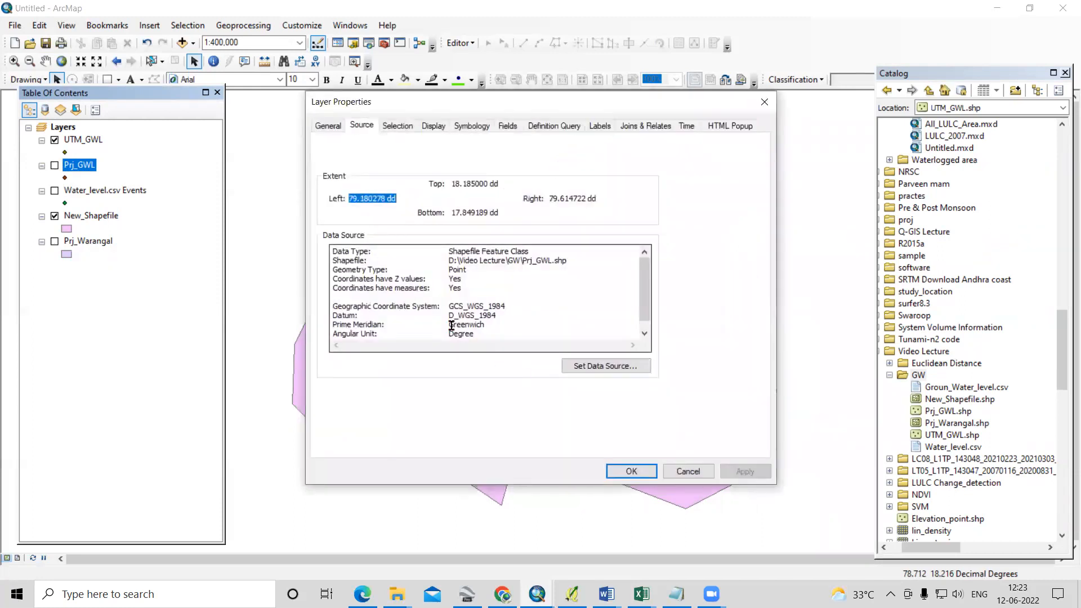
{"action": "left_click_drag", "start_coordinate": [451, 307], "coordinate": [463, 288]}
{"action": "left_click", "coordinate": [688, 470]}
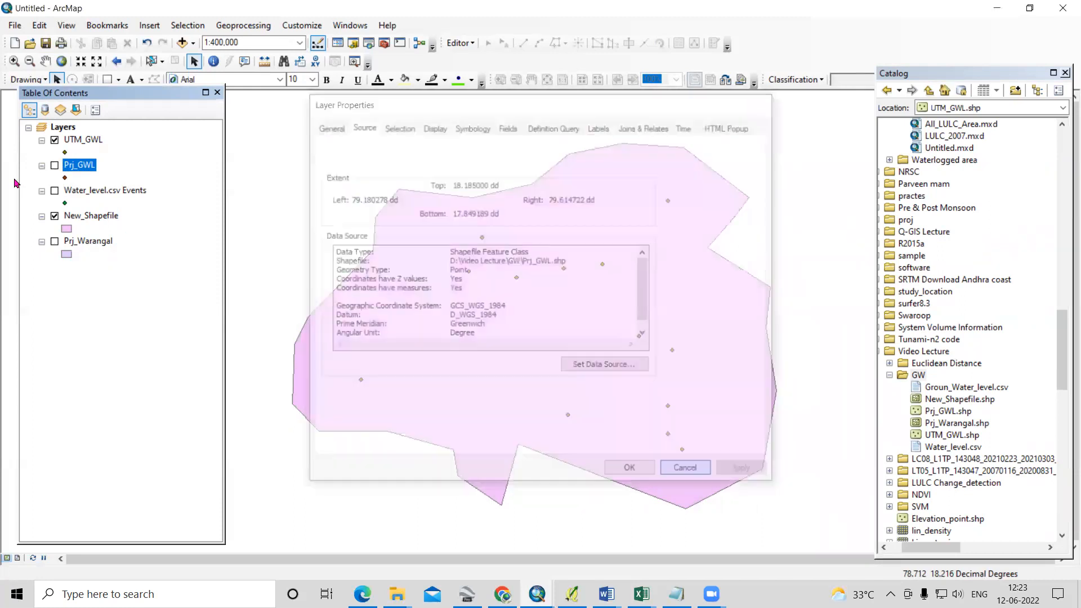
Remove the Prj_GWL and Water_level.csv Events layers from the map
{"action": "right_click", "coordinate": [67, 164]}
{"action": "left_click", "coordinate": [107, 188]}
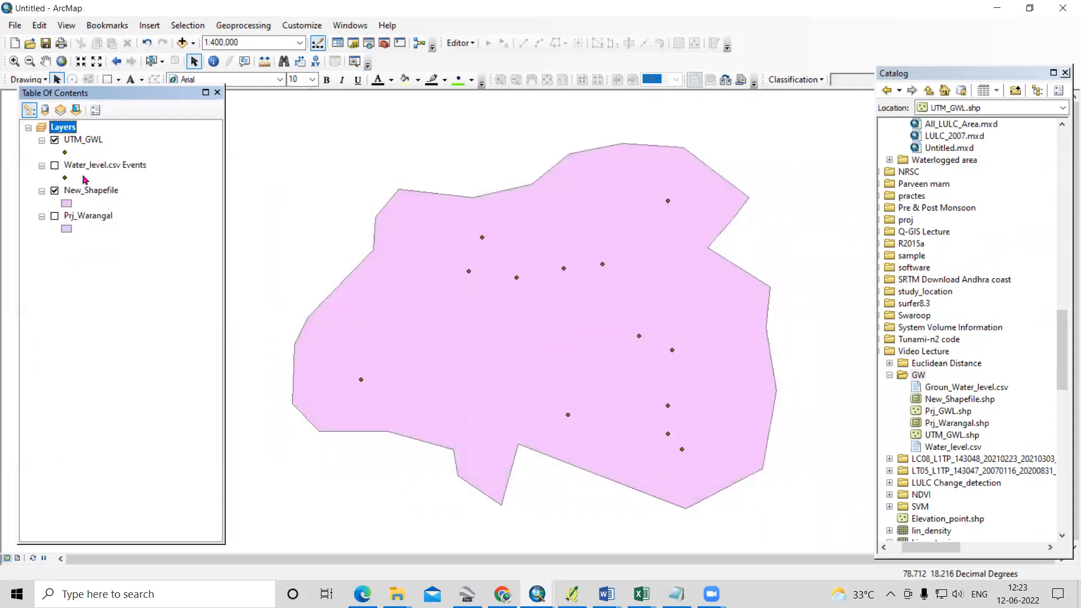
{"action": "left_click", "coordinate": [82, 140]}
{"action": "right_click", "coordinate": [73, 166]}
{"action": "left_click", "coordinate": [112, 185]}
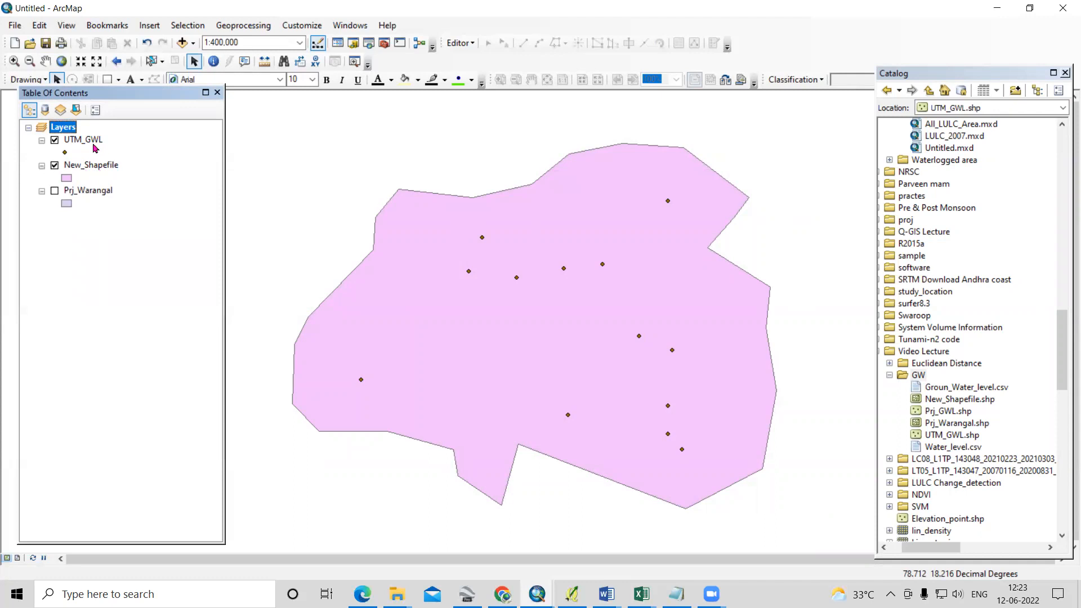
{"action": "left_click", "coordinate": [91, 144]}
{"action": "left_click", "coordinate": [97, 285]}
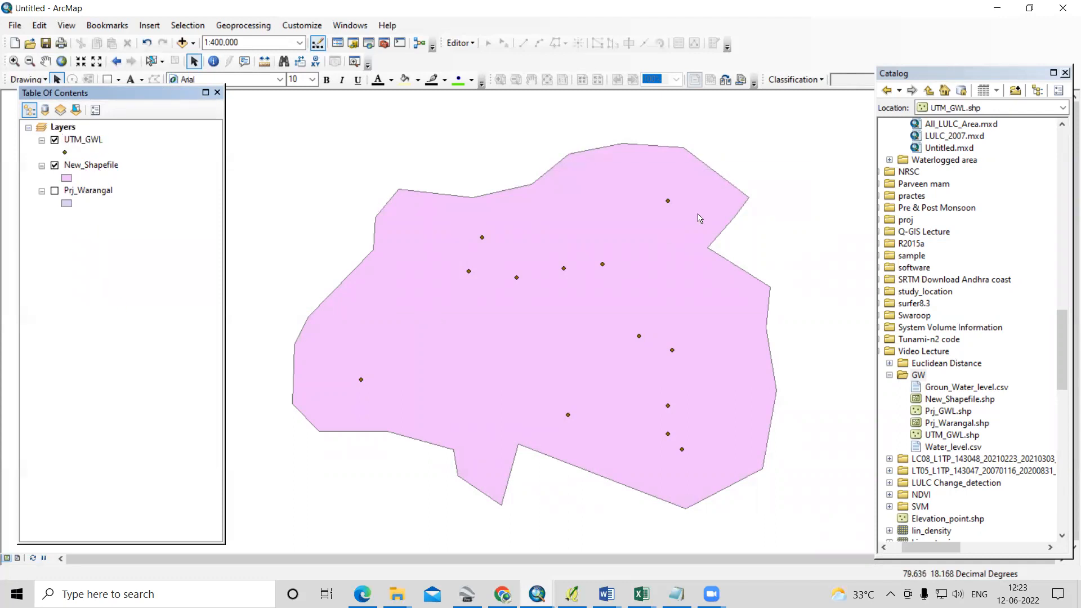
Collapse the Data Management Tools toolbox in ArcToolbox and open the IDW tool from Spatial Analyst's Interpolation toolset
{"action": "left_click", "coordinate": [383, 45]}
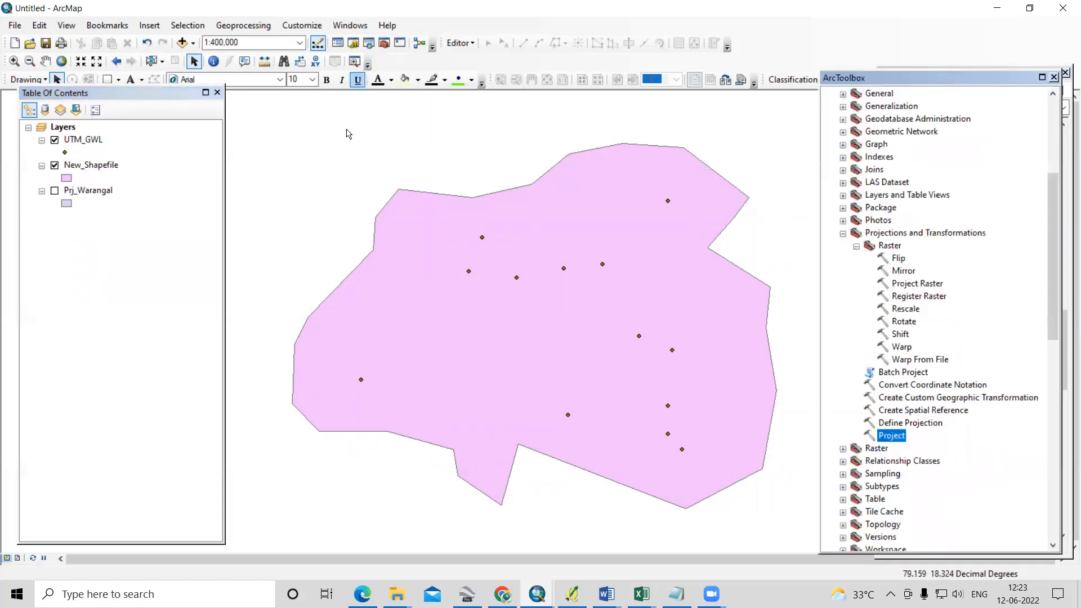
{"action": "left_click", "coordinate": [844, 233]}
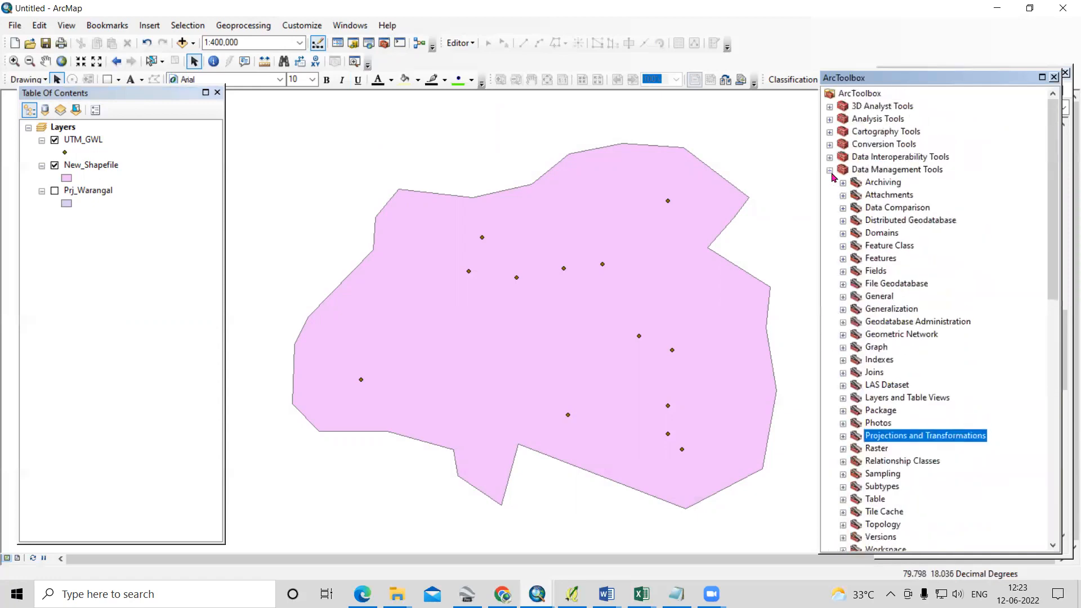
{"action": "left_click", "coordinate": [831, 170]}
{"action": "scroll", "coordinate": [858, 260], "scroll_direction": "down", "scroll_amount": 2}
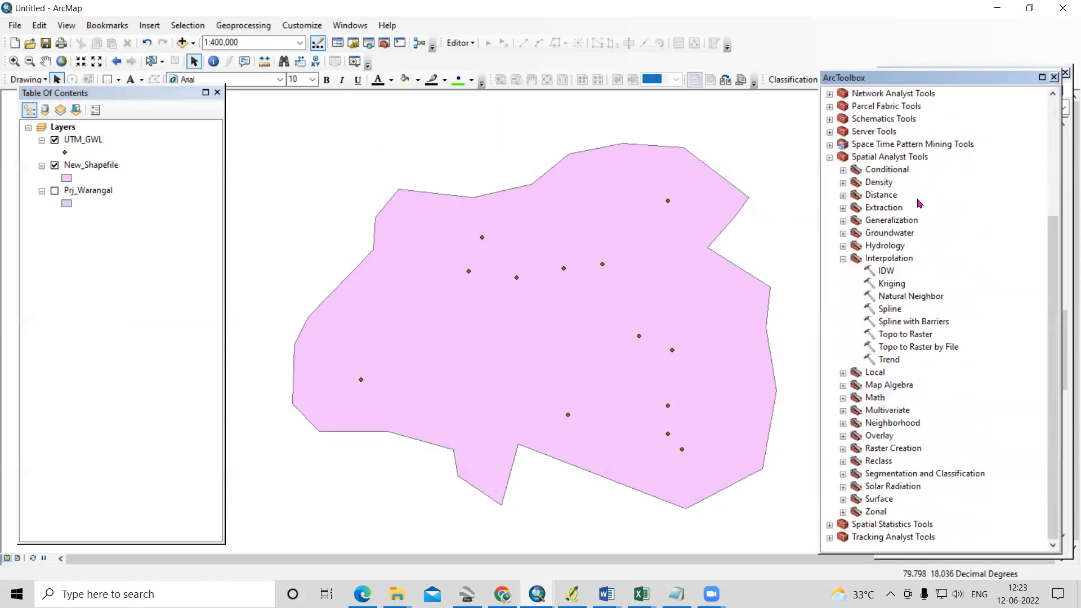
{"action": "double_click", "coordinate": [886, 271]}
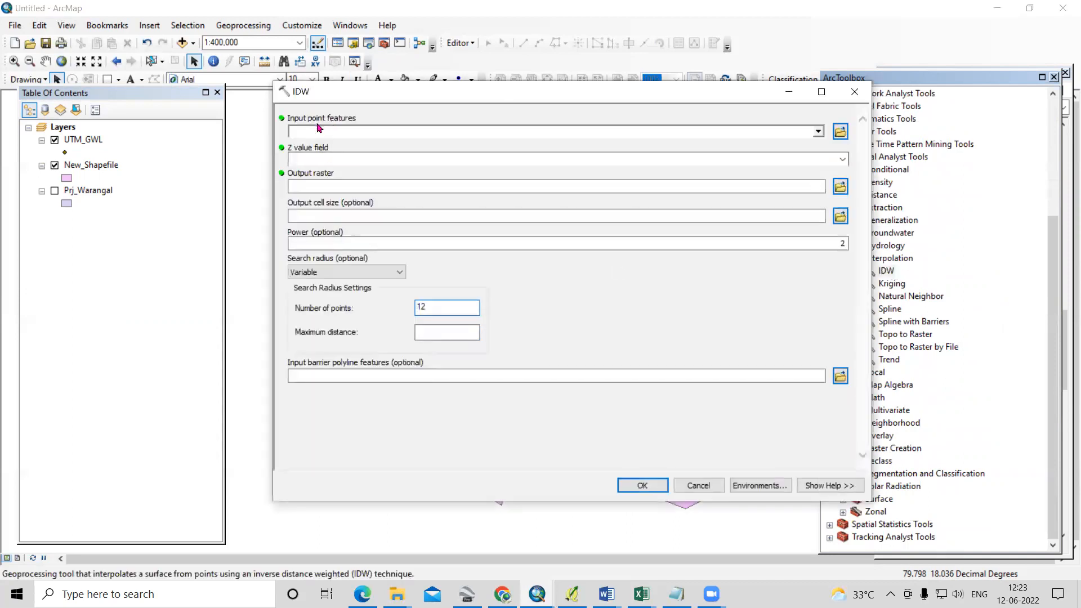
Set UTM_GWL as the IDW input points with JUNE__2020 as the Z value, and name the output raster IDW_june in the GW folder
{"action": "left_click_drag", "start_coordinate": [80, 141], "coordinate": [376, 133]}
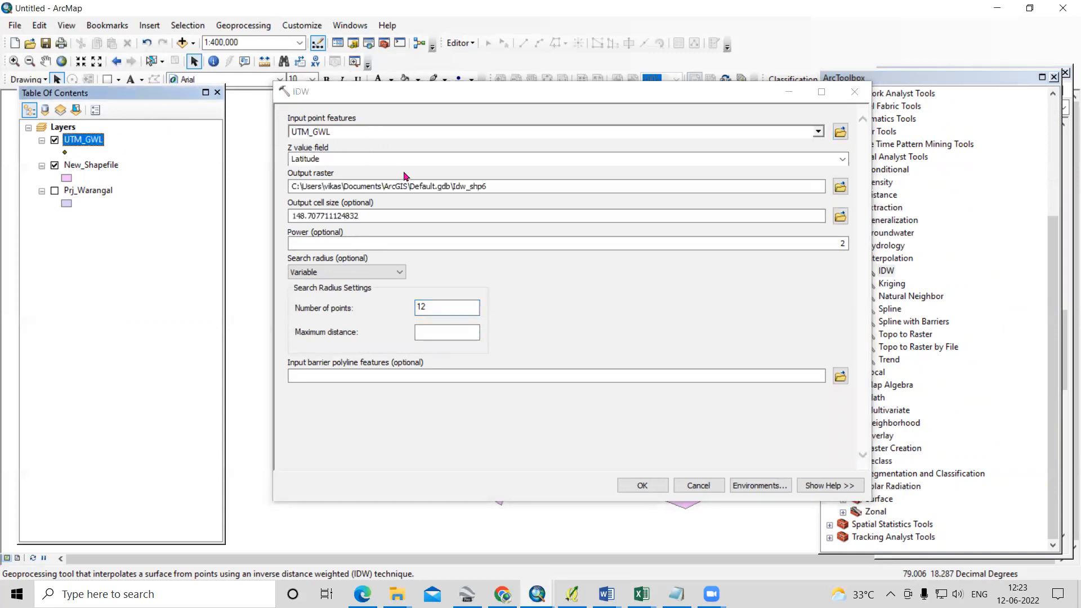
{"action": "left_click", "coordinate": [843, 160]}
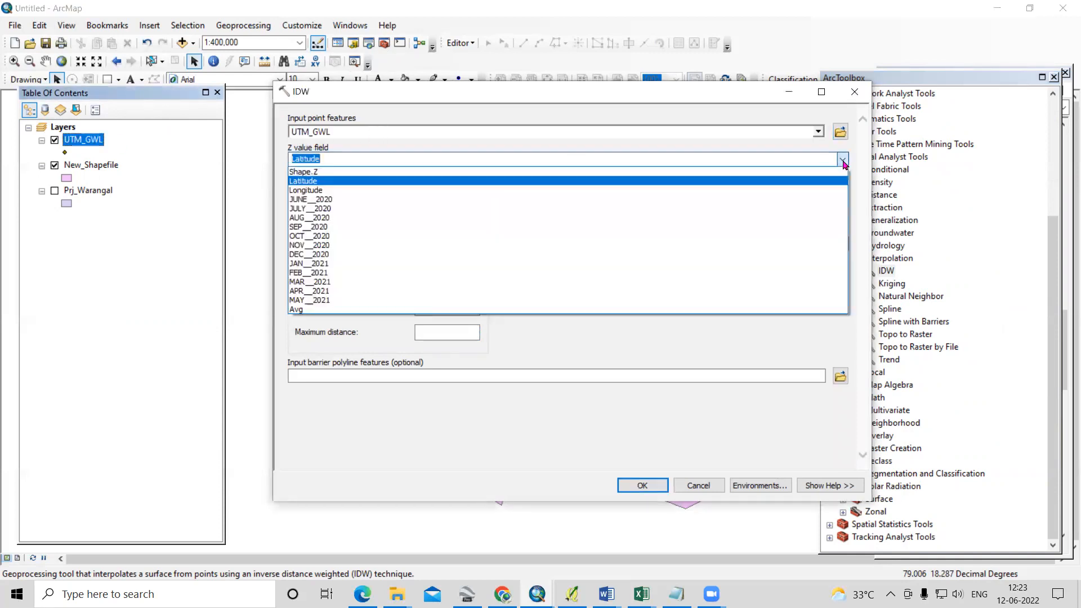
{"action": "left_click", "coordinate": [415, 201]}
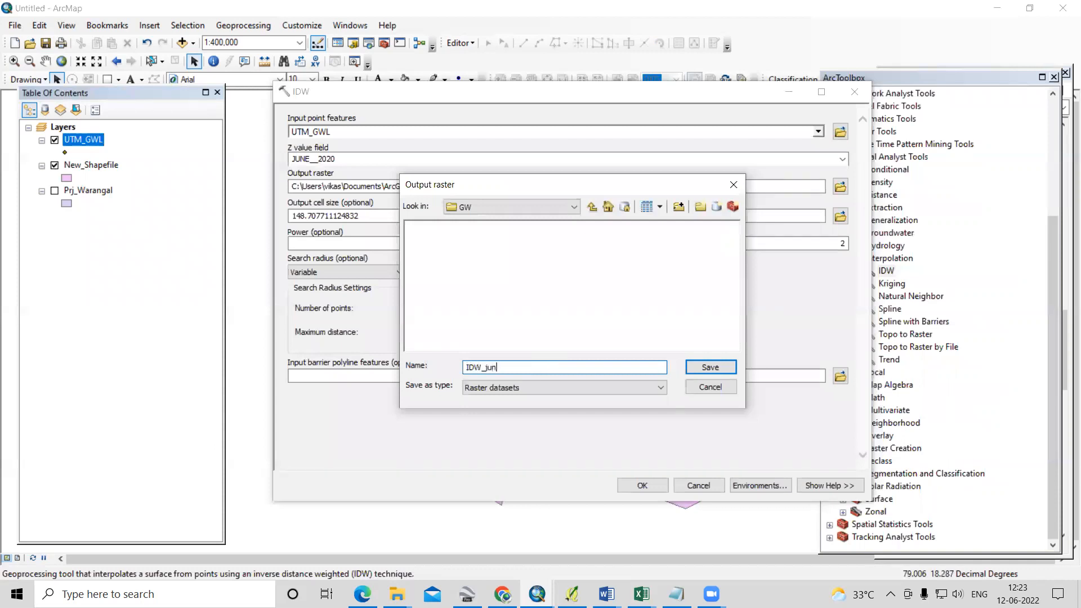
{"action": "left_click", "coordinate": [711, 366]}
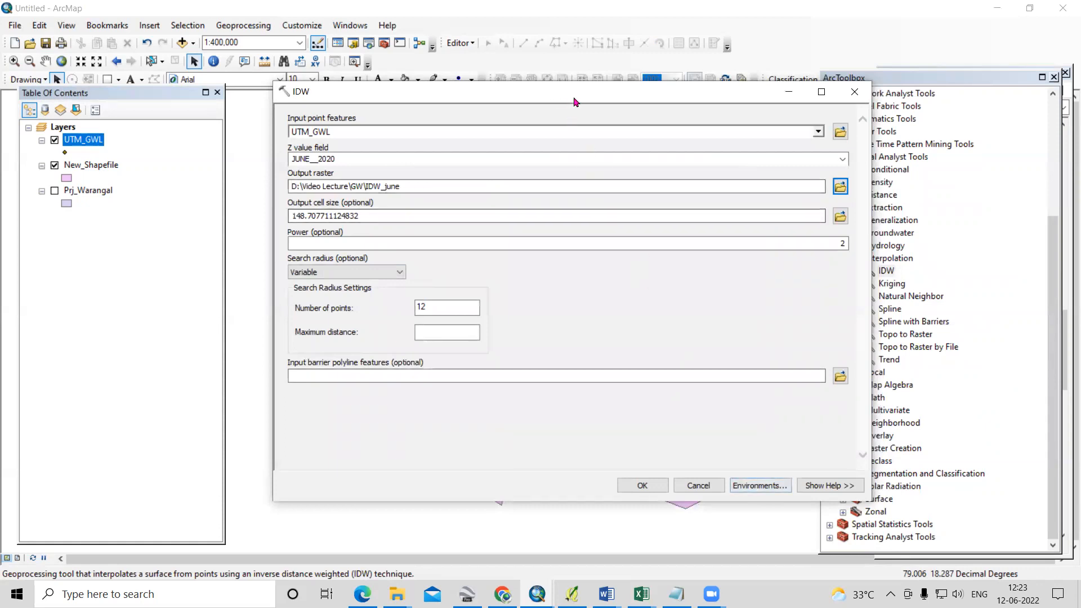
{"action": "left_click_drag", "start_coordinate": [482, 92], "coordinate": [807, 157]}
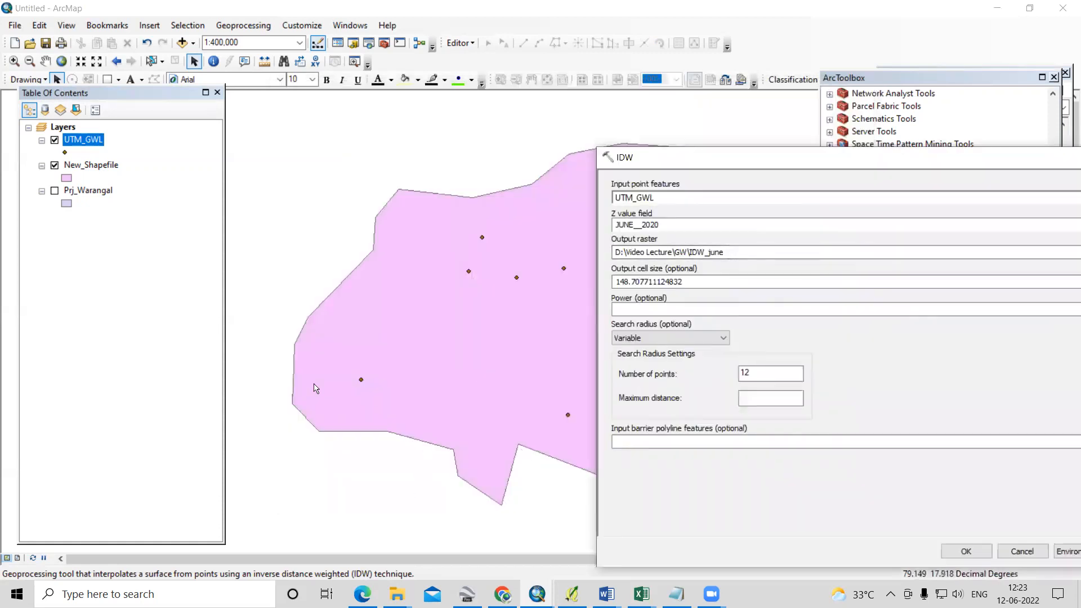
{"action": "left_click_drag", "start_coordinate": [709, 162], "coordinate": [381, 72]}
In the IDW environment settings, set the output coordinate system and processing extent to match the New_Shapefile layer
{"action": "left_click", "coordinate": [753, 463]}
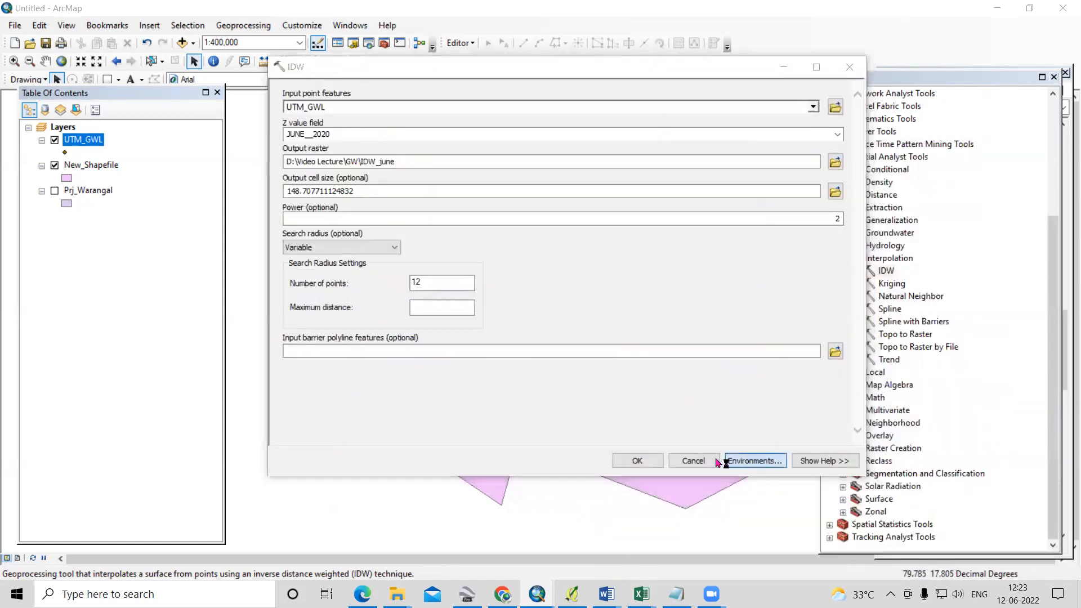
{"action": "left_click", "coordinate": [332, 135]}
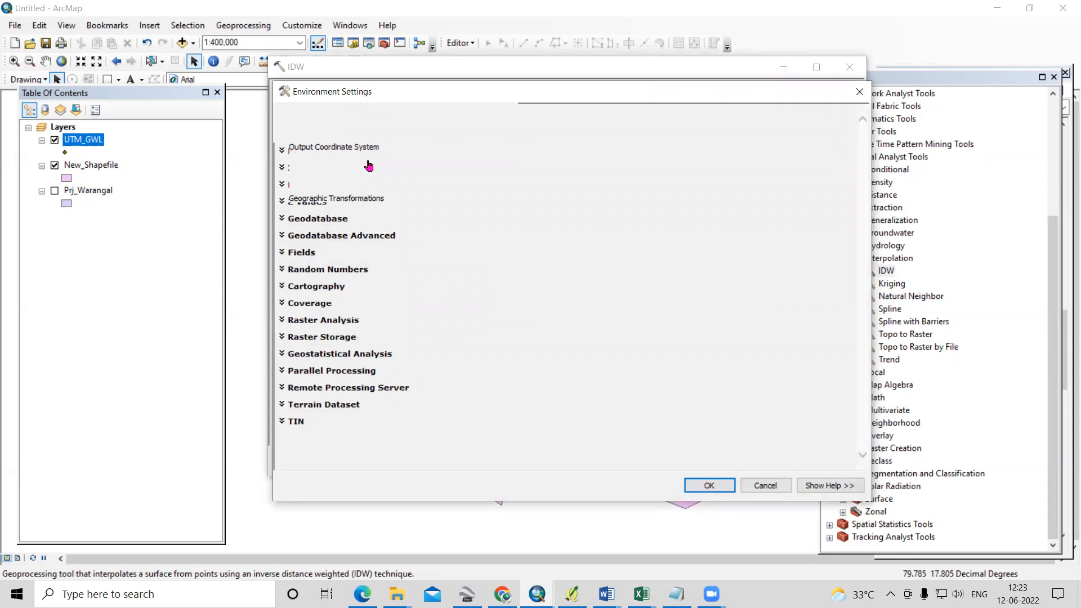
{"action": "left_click", "coordinate": [366, 161]}
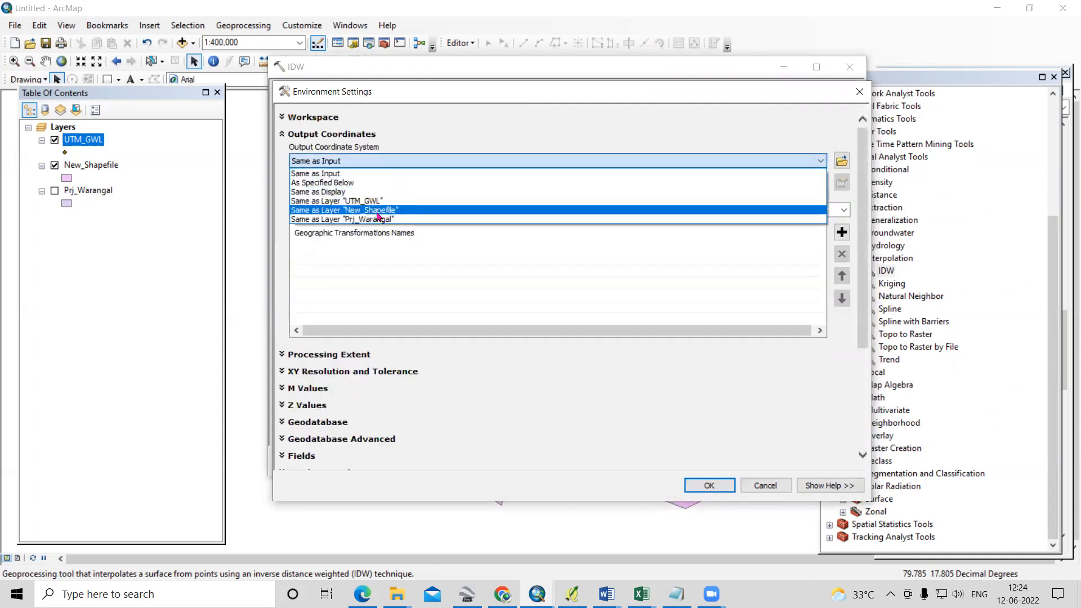
{"action": "left_click", "coordinate": [376, 212]}
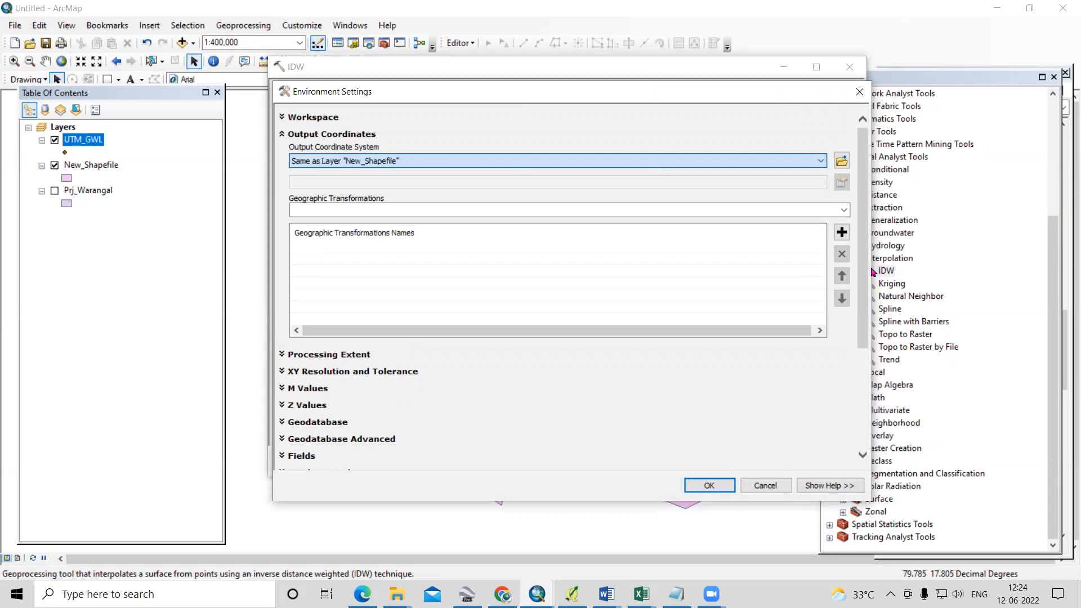
{"action": "scroll", "coordinate": [868, 272], "scroll_direction": "down", "scroll_amount": 5}
{"action": "left_click", "coordinate": [355, 193]}
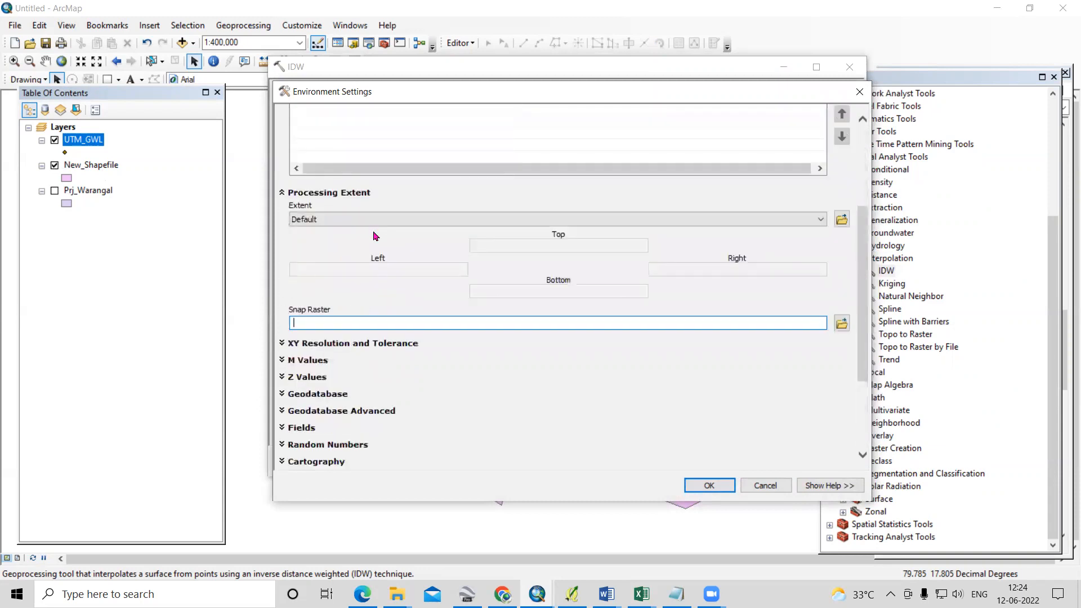
{"action": "left_click", "coordinate": [377, 219]}
{"action": "left_click", "coordinate": [399, 283]}
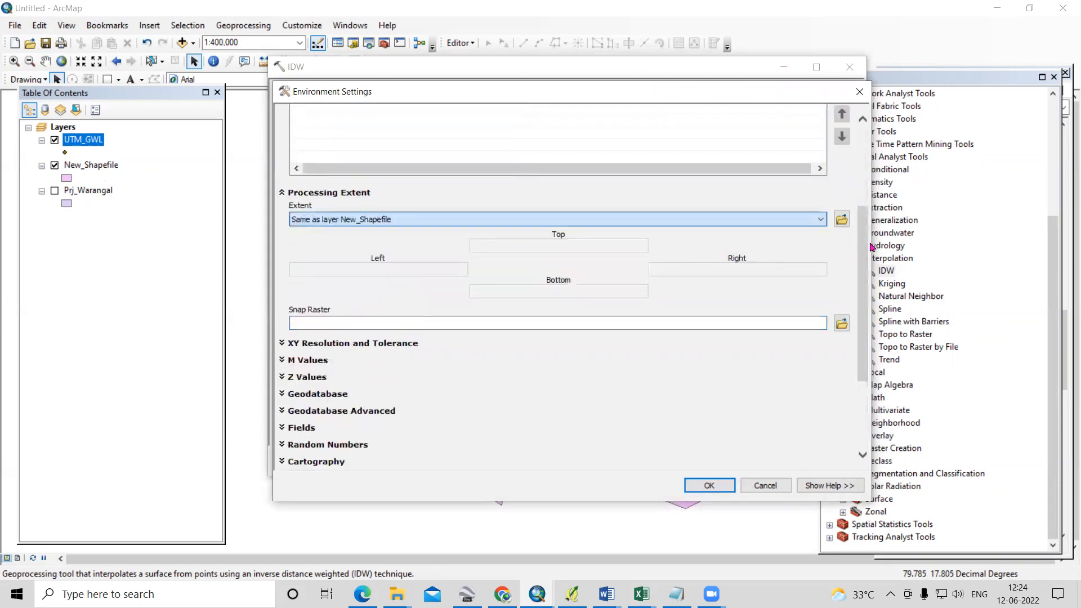
Set New_Shapefile as the raster analysis mask in the environment settings and run the June 2020 IDW interpolation
{"action": "scroll", "coordinate": [867, 352], "scroll_direction": "down", "scroll_amount": 3}
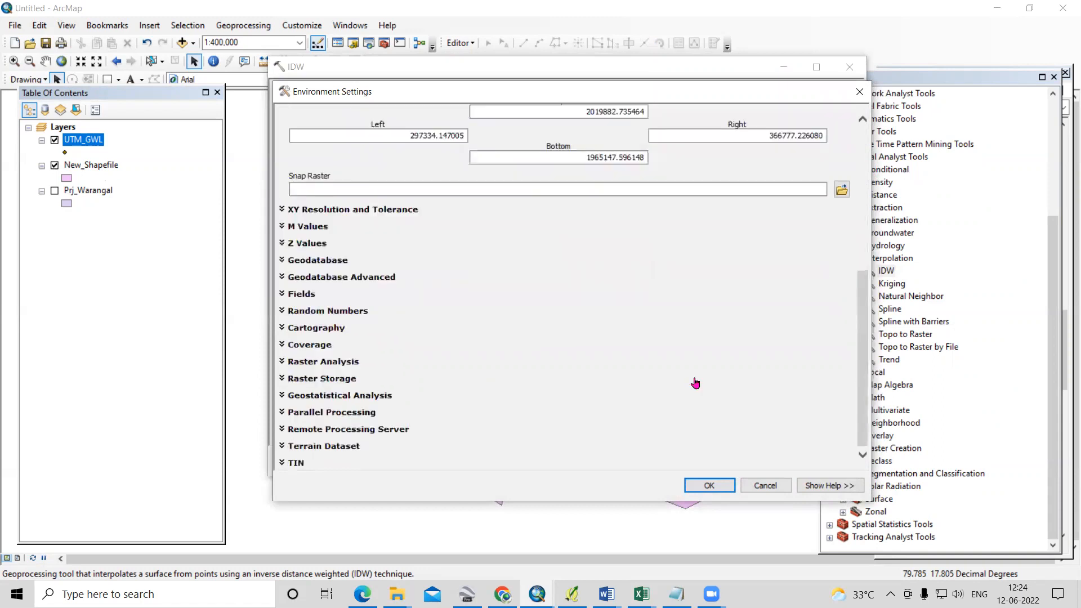
{"action": "left_click", "coordinate": [330, 366]}
{"action": "scroll", "coordinate": [857, 387], "scroll_direction": "down", "scroll_amount": 3}
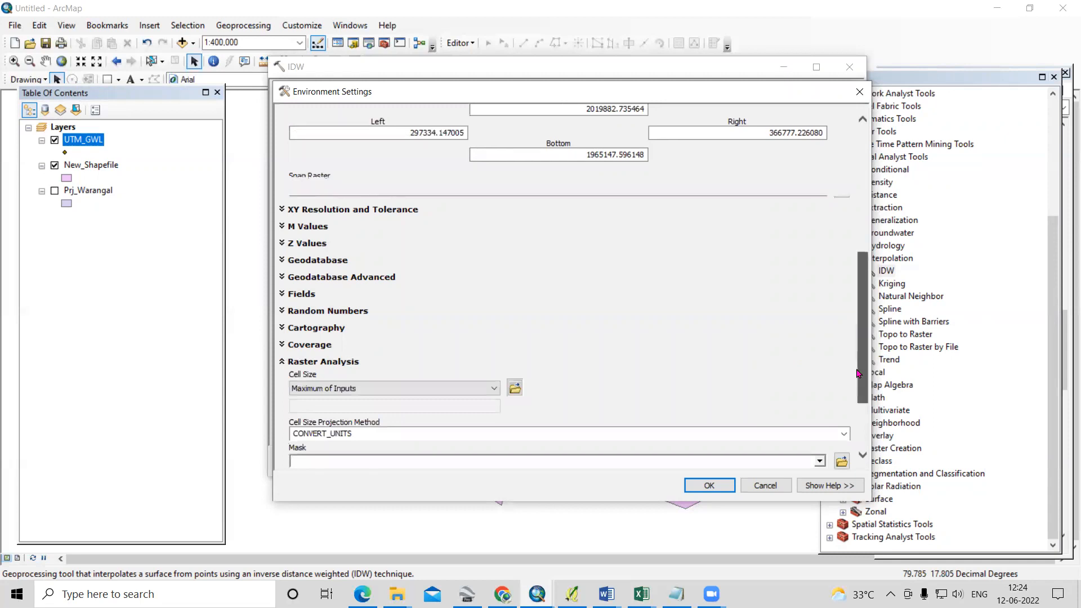
{"action": "left_click", "coordinate": [818, 360]}
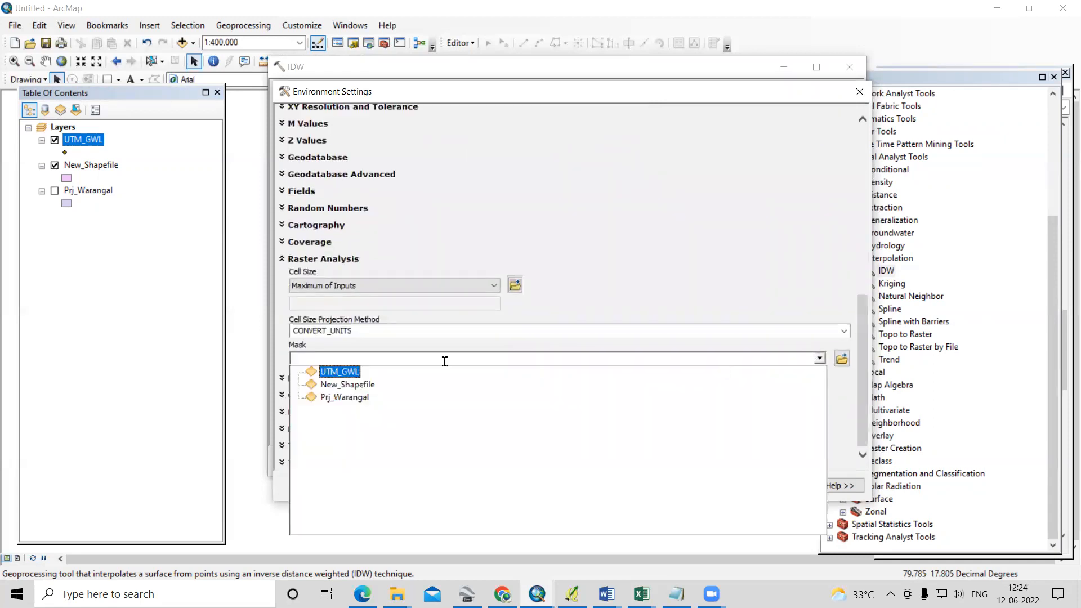
{"action": "left_click", "coordinate": [337, 387]}
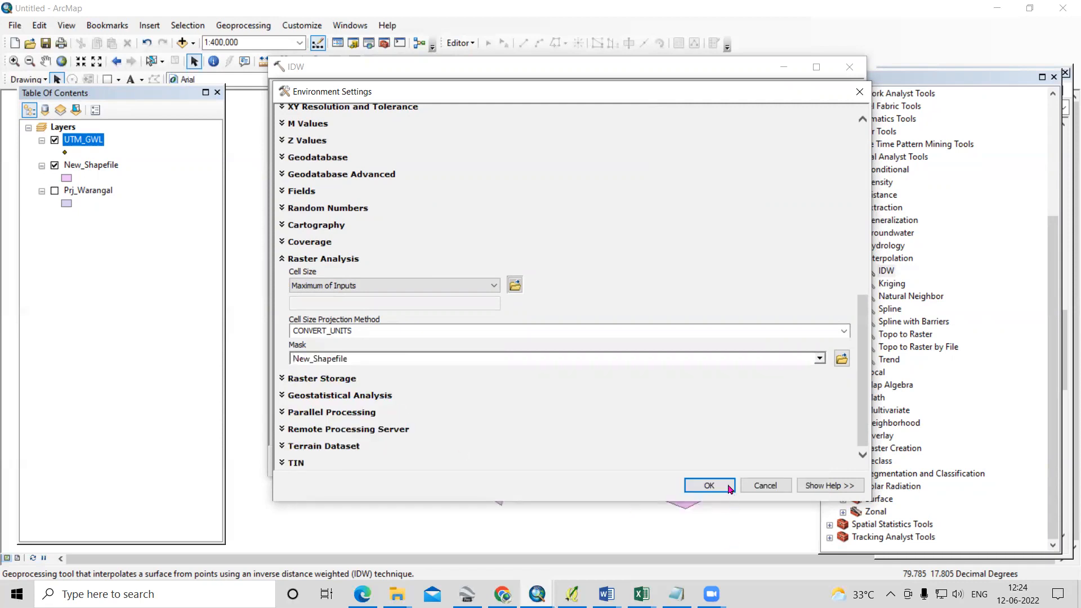
{"action": "left_click", "coordinate": [727, 488]}
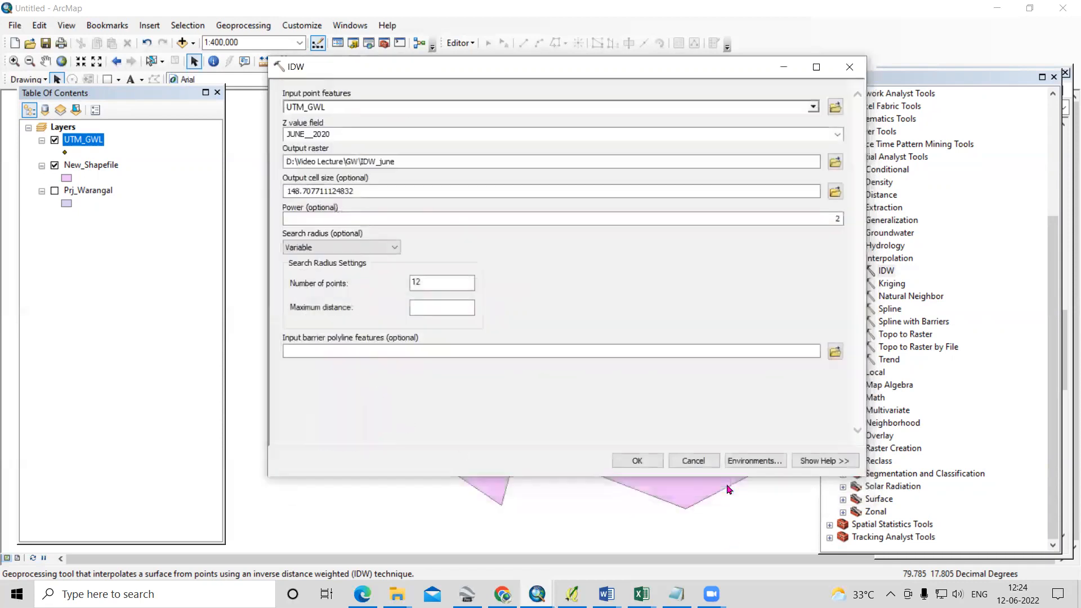
{"action": "left_click", "coordinate": [634, 461]}
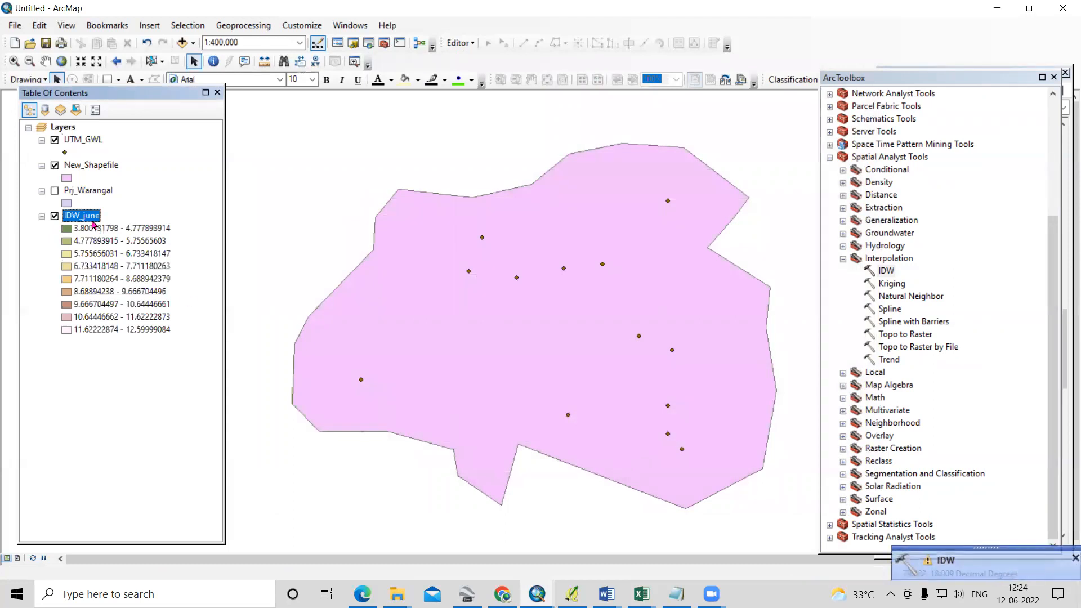
Move IDW_june to the top of the layer order and symbolize it in 5 classes with a red-to-yellow-to-blue color ramp
{"action": "left_click_drag", "start_coordinate": [94, 220], "coordinate": [90, 138]}
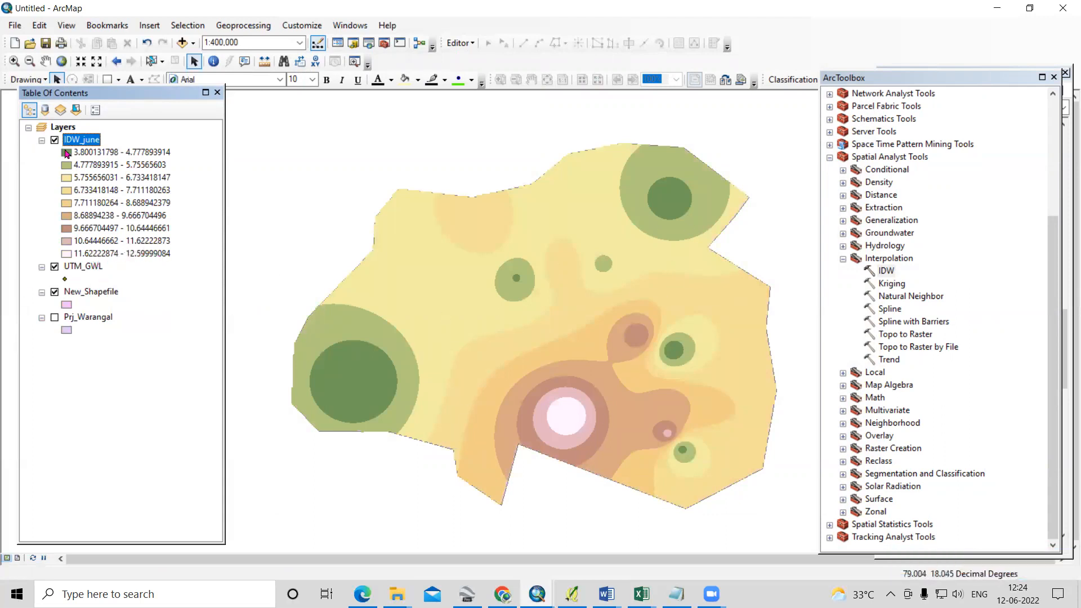
{"action": "right_click", "coordinate": [81, 140]}
{"action": "left_click", "coordinate": [151, 352]}
{"action": "left_click", "coordinate": [523, 156]}
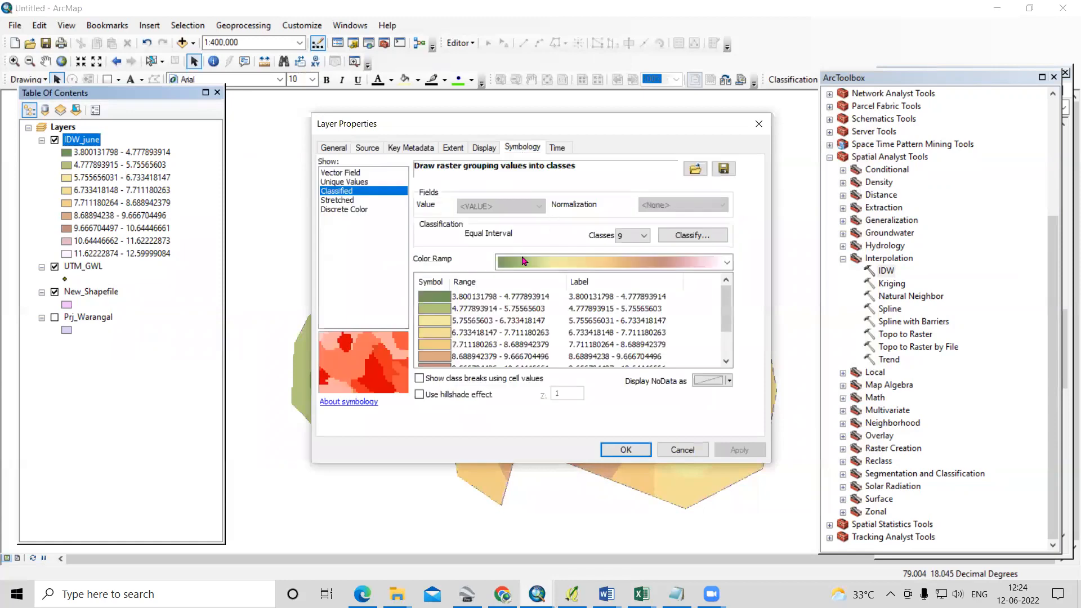
{"action": "left_click", "coordinate": [574, 260]}
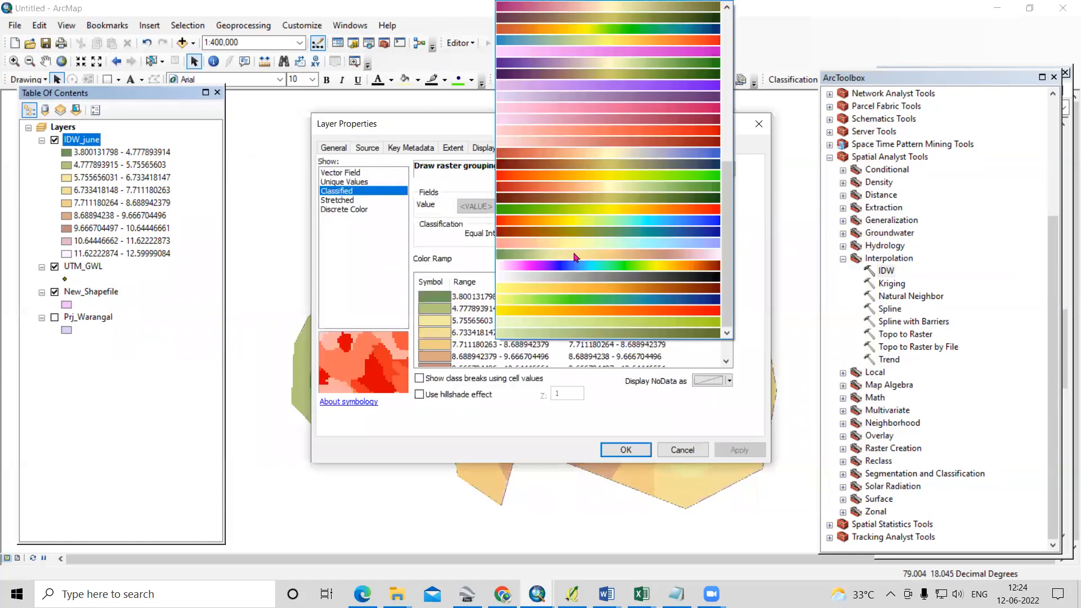
{"action": "left_click", "coordinate": [576, 226]}
{"action": "left_click", "coordinate": [642, 235]}
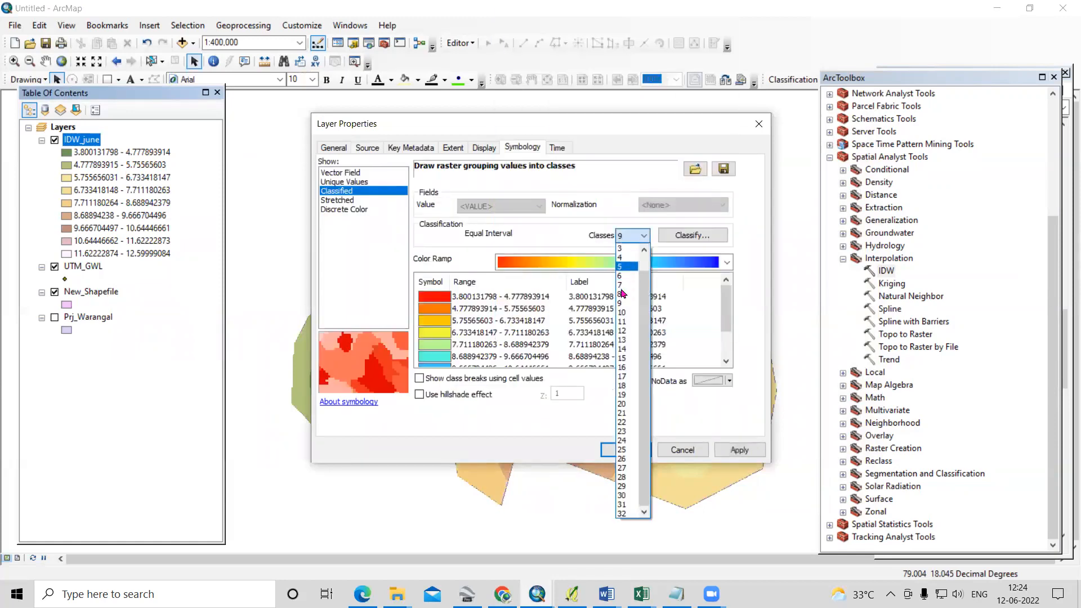
{"action": "left_click", "coordinate": [623, 268]}
{"action": "left_click", "coordinate": [625, 450]}
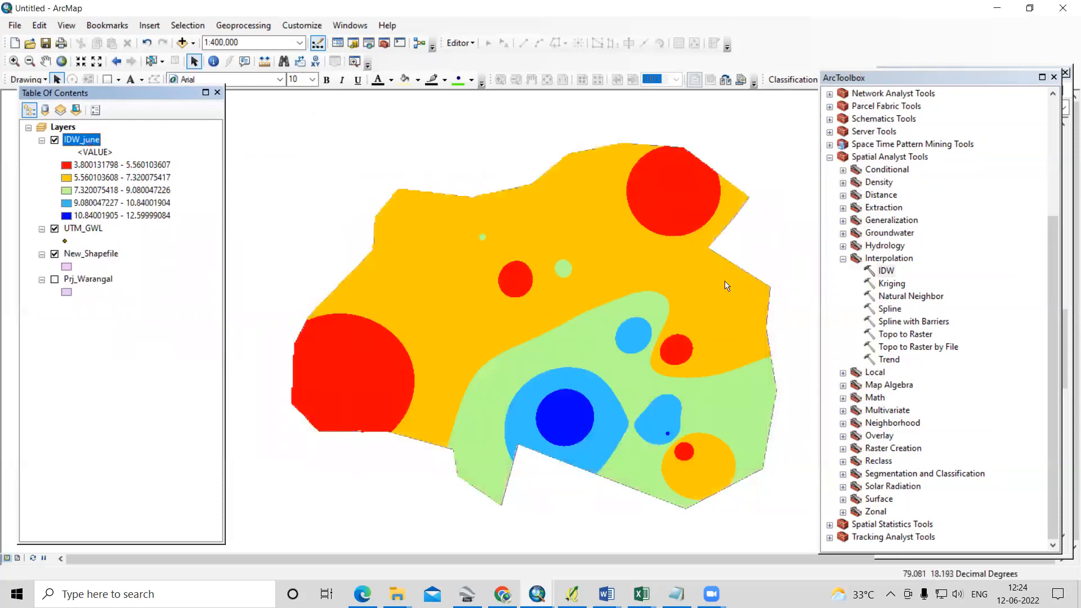
Open a new IDW run on UTM_GWL with AUG__2020 as the Z value, and name the output raster Aug_IDW in the GW folder
{"action": "double_click", "coordinate": [885, 272]}
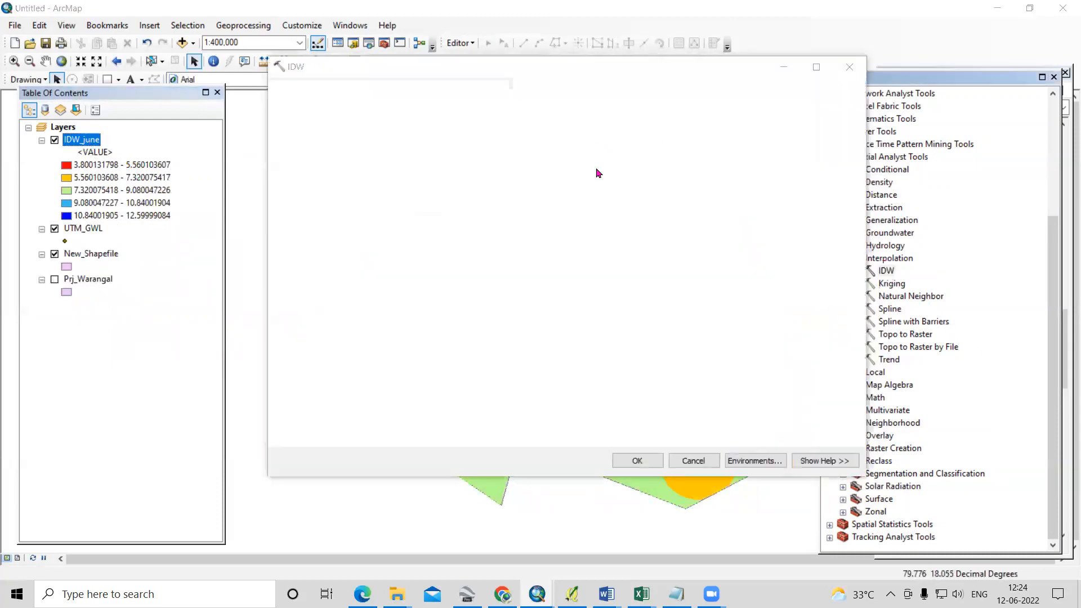
{"action": "left_click", "coordinate": [812, 107]}
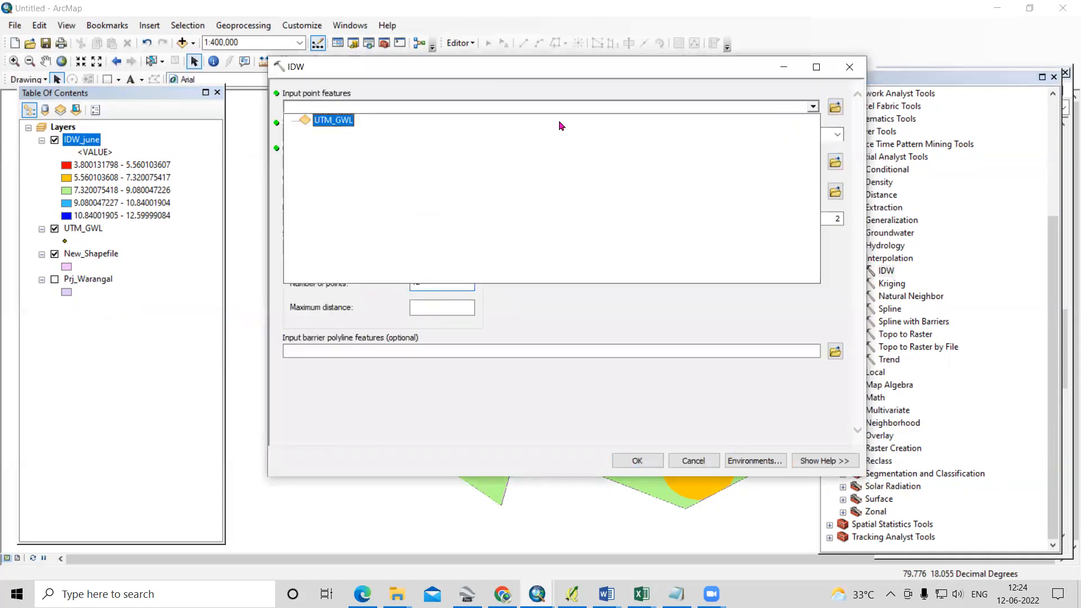
{"action": "left_click", "coordinate": [324, 120]}
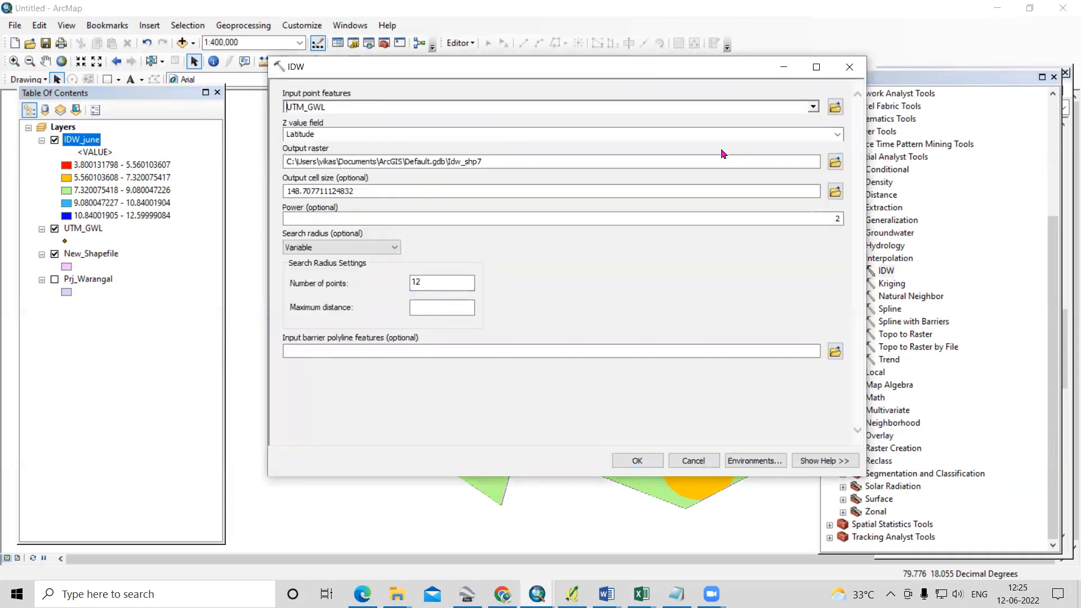
{"action": "left_click", "coordinate": [837, 134]}
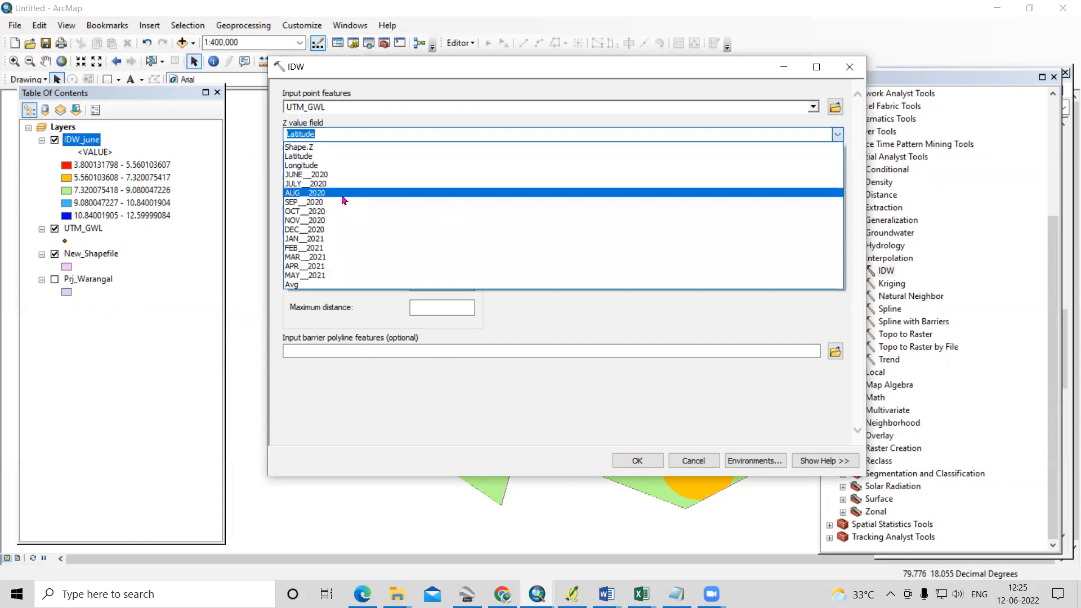
{"action": "left_click", "coordinate": [341, 203]}
{"action": "left_click", "coordinate": [835, 162]}
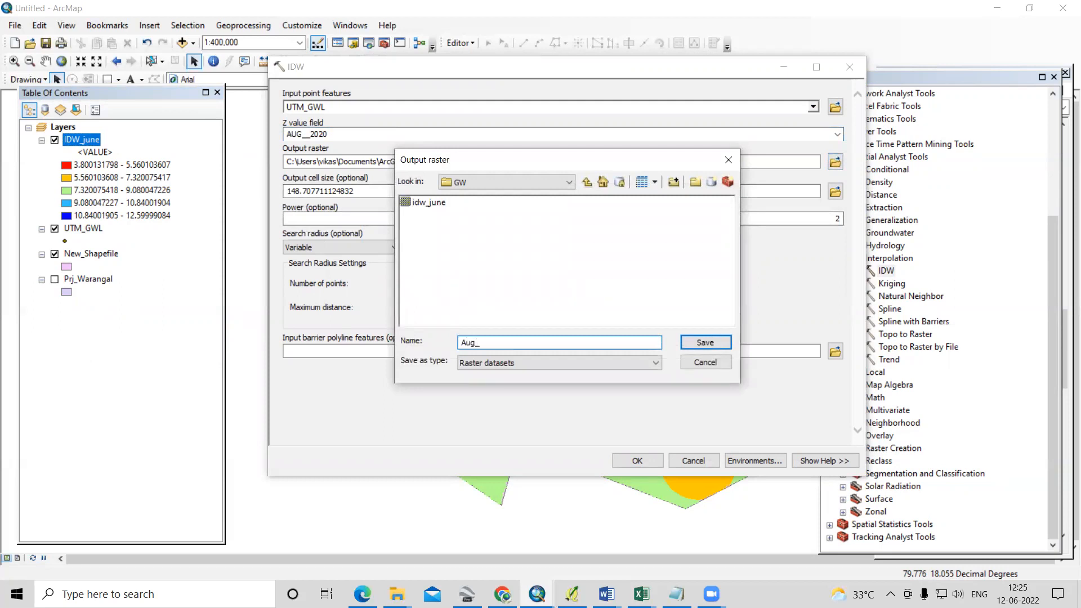
{"action": "left_click", "coordinate": [696, 343]}
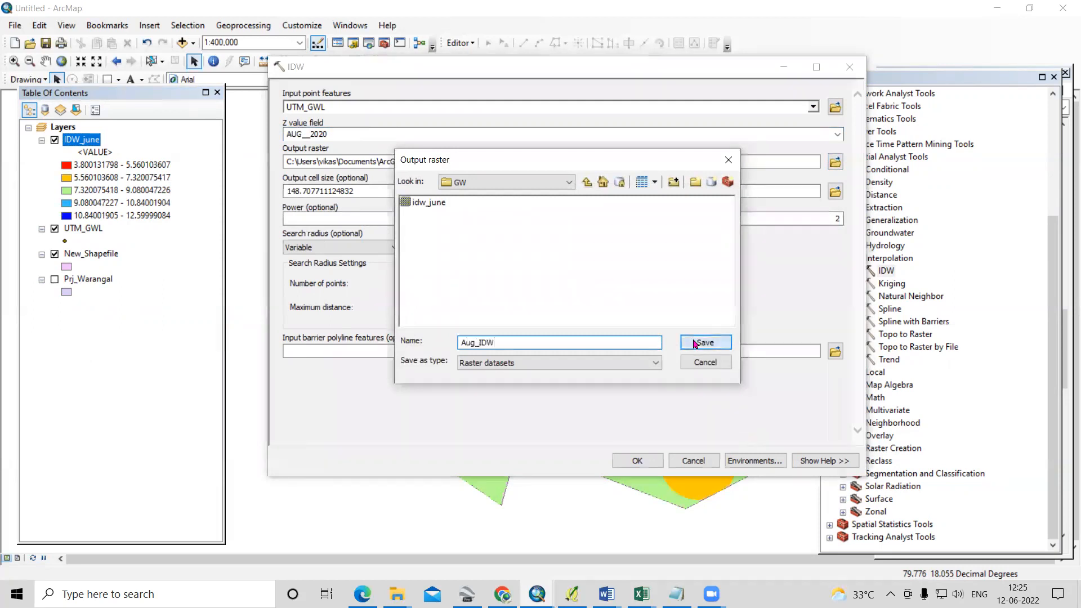
In the environment settings for the August IDW, match the output coordinate system and processing extent to New_Shapefile
{"action": "left_click", "coordinate": [754, 461]}
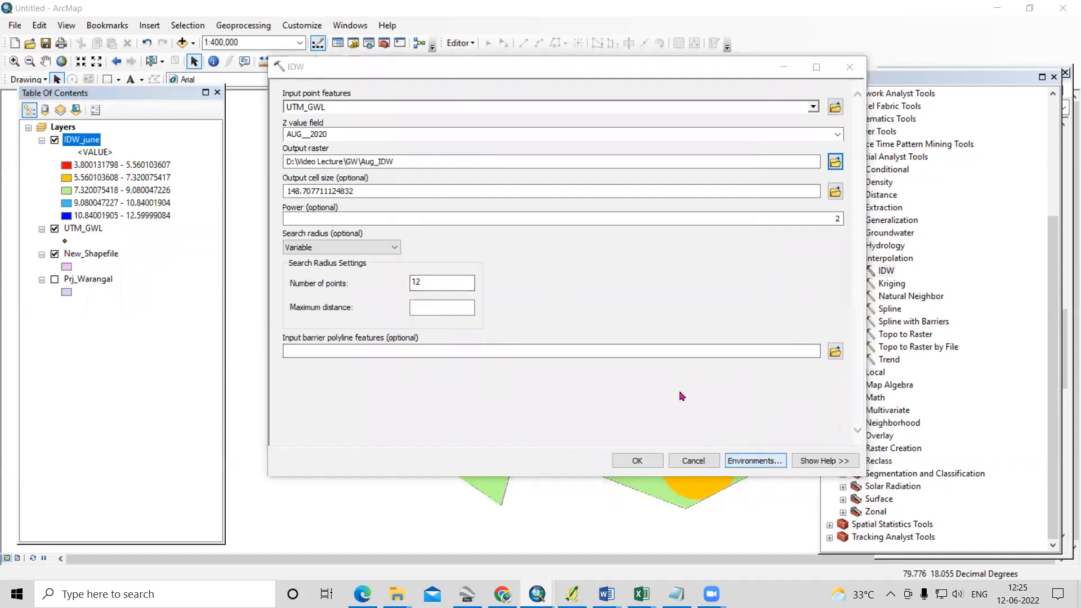
{"action": "left_click", "coordinate": [316, 109]}
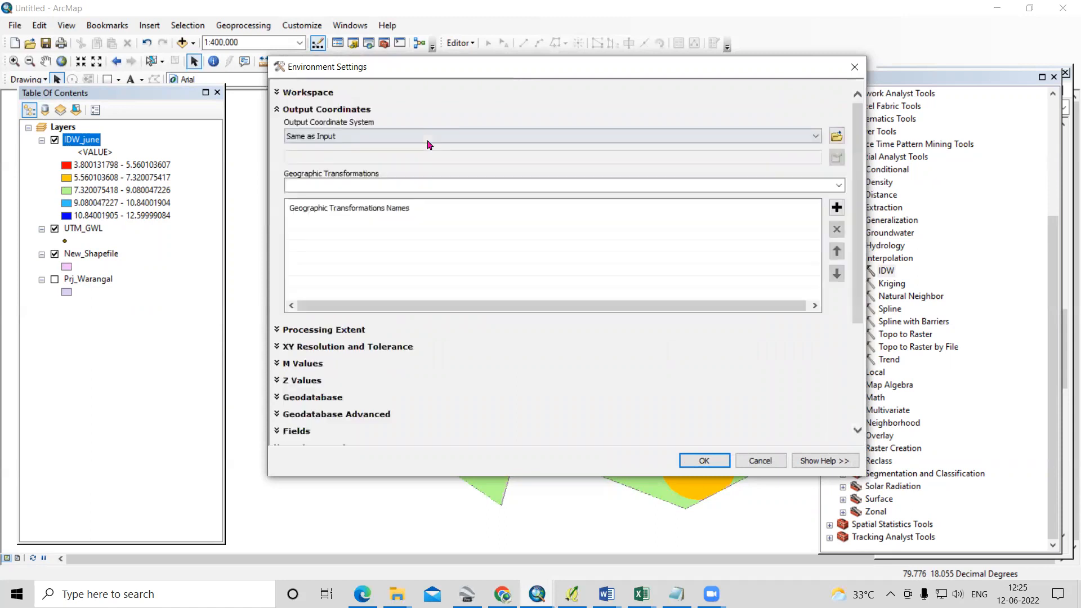
{"action": "left_click", "coordinate": [401, 136]}
{"action": "left_click", "coordinate": [383, 194]}
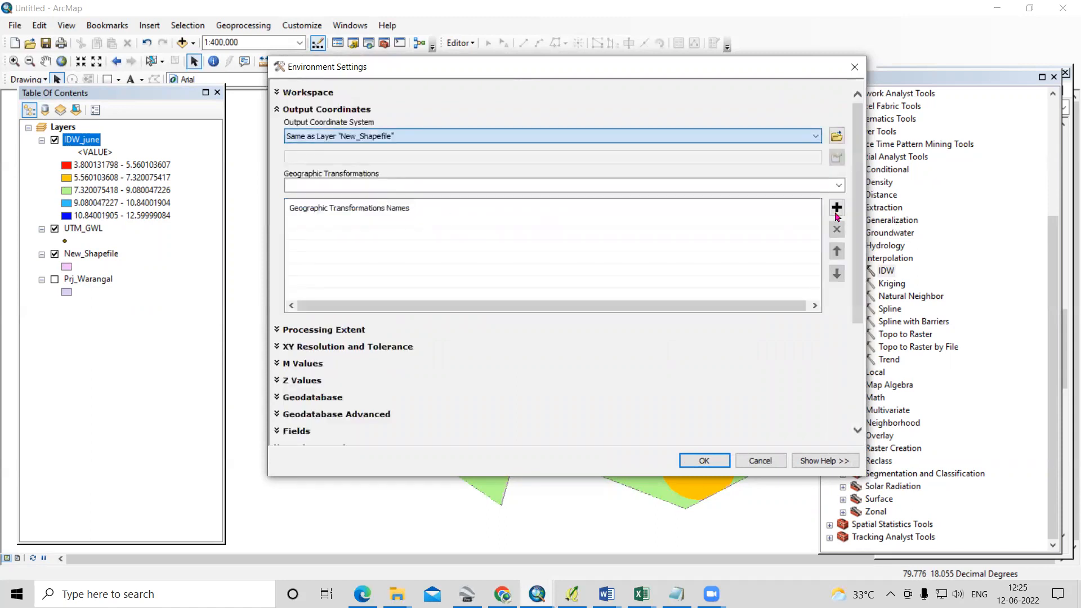
{"action": "left_click_drag", "start_coordinate": [856, 264], "coordinate": [855, 360]}
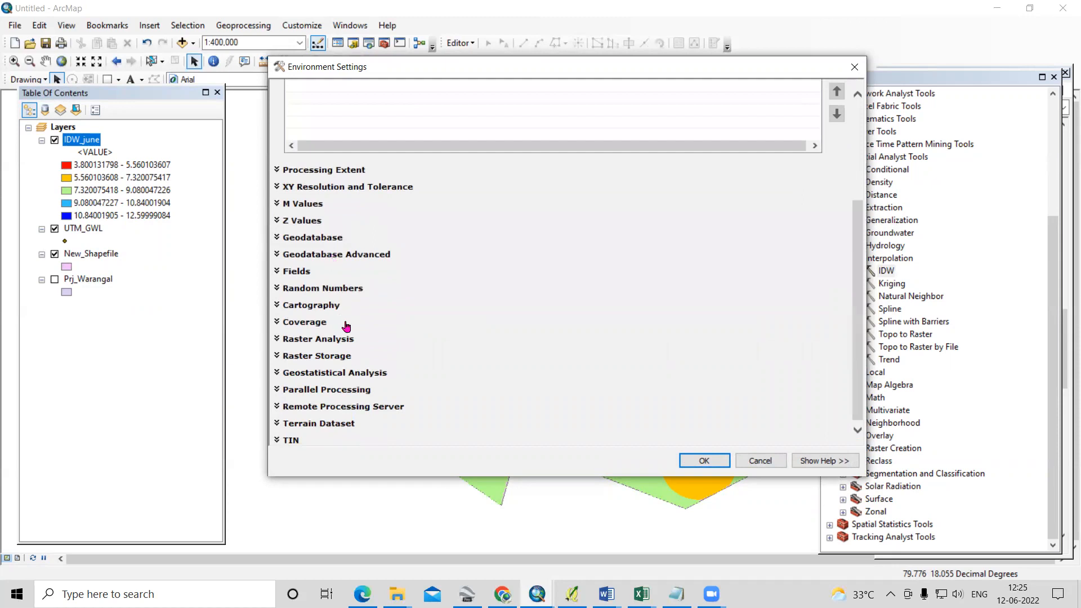
{"action": "left_click", "coordinate": [332, 170]}
{"action": "left_click", "coordinate": [387, 196]}
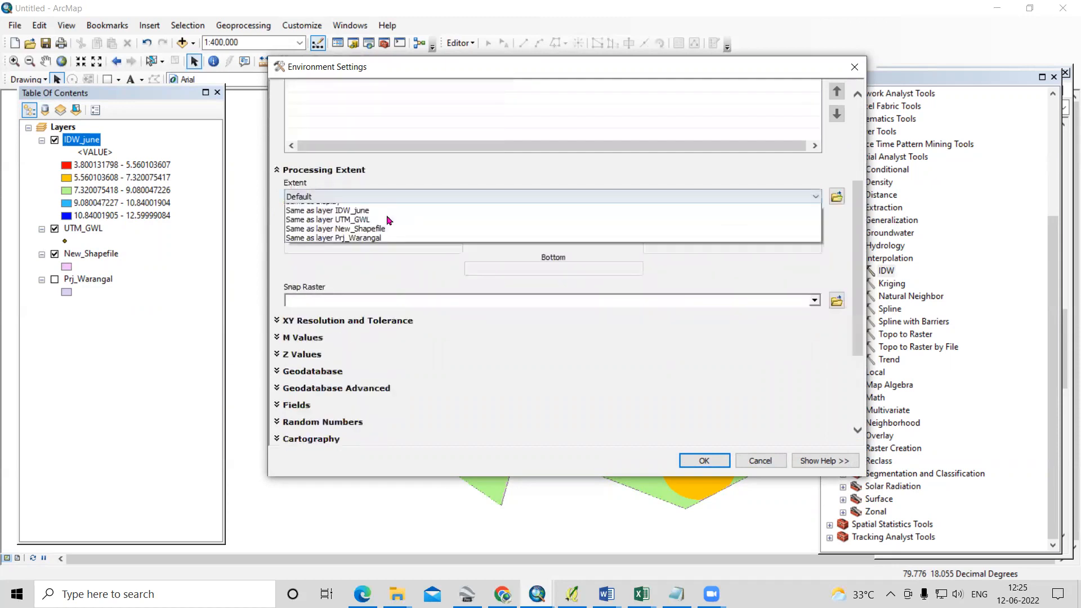
{"action": "left_click", "coordinate": [383, 273]}
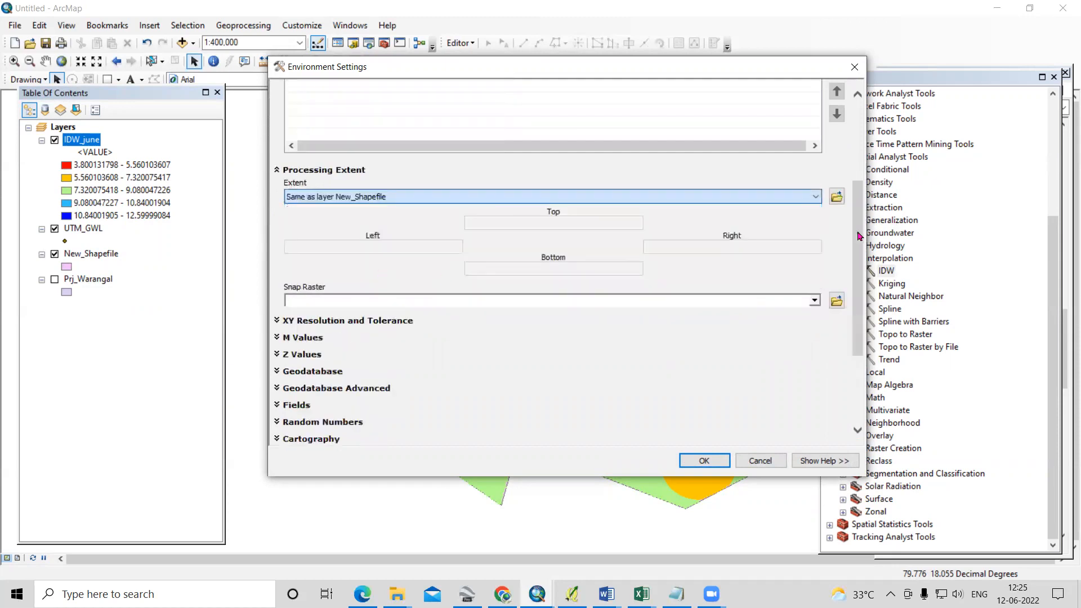
Set the raster analysis mask to New_Shapefile for the August 2020 data and run the IDW interpolation
{"action": "scroll", "coordinate": [857, 312], "scroll_direction": "down", "scroll_amount": 3}
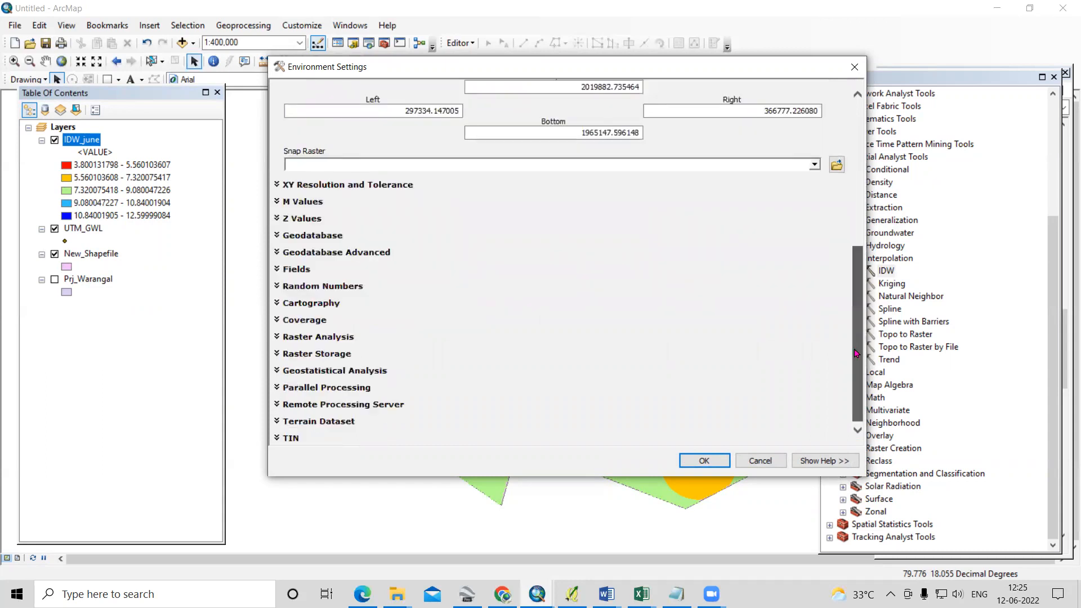
{"action": "left_click", "coordinate": [341, 338]}
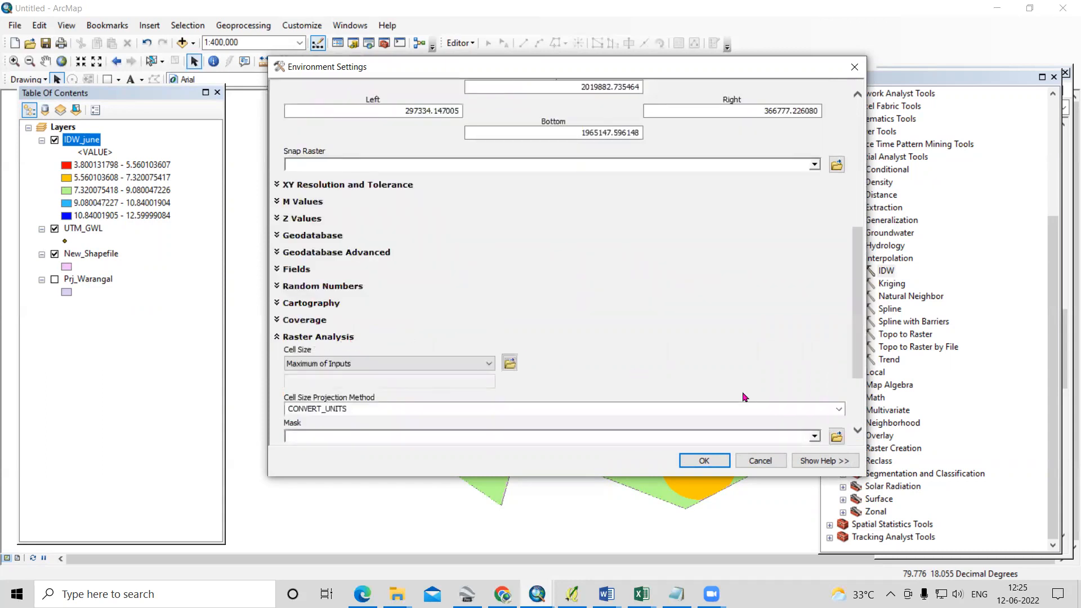
{"action": "scroll", "coordinate": [858, 363], "scroll_direction": "down", "scroll_amount": 2}
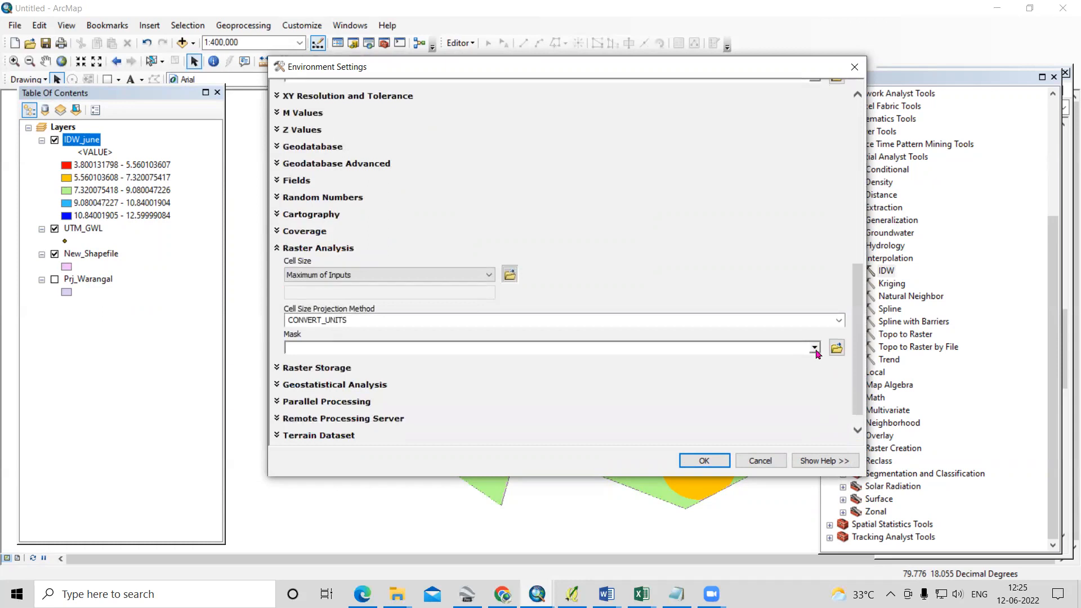
{"action": "left_click", "coordinate": [815, 349]}
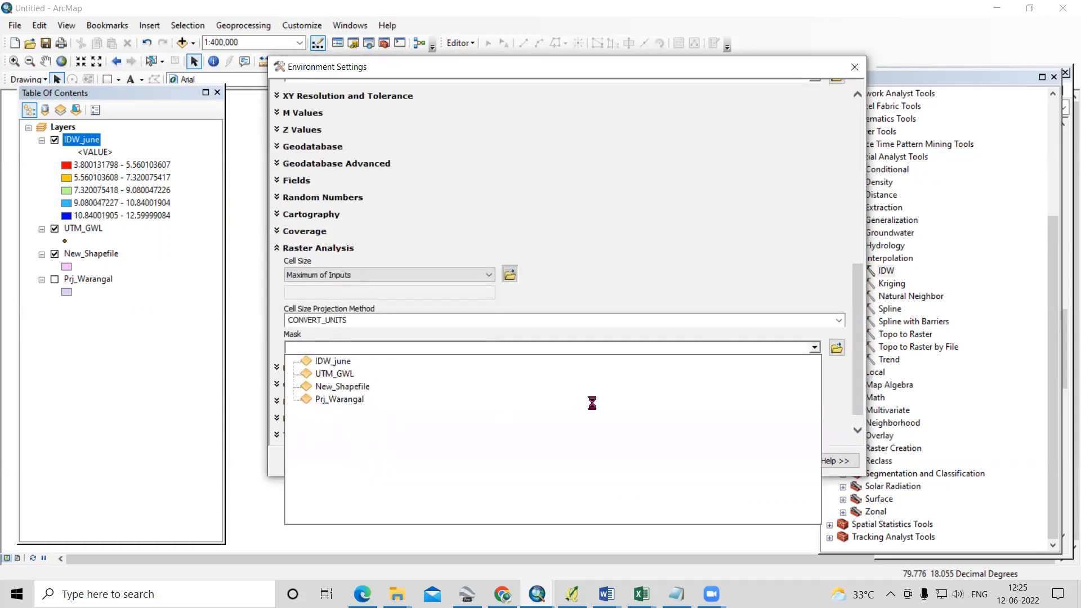
{"action": "left_click", "coordinate": [630, 388]}
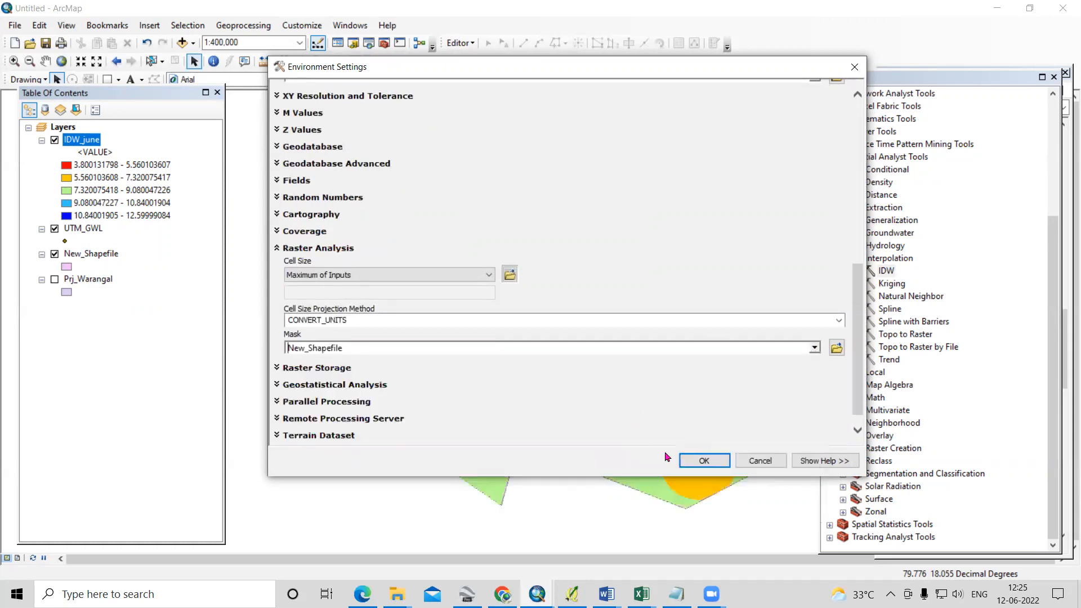
{"action": "left_click", "coordinate": [709, 461]}
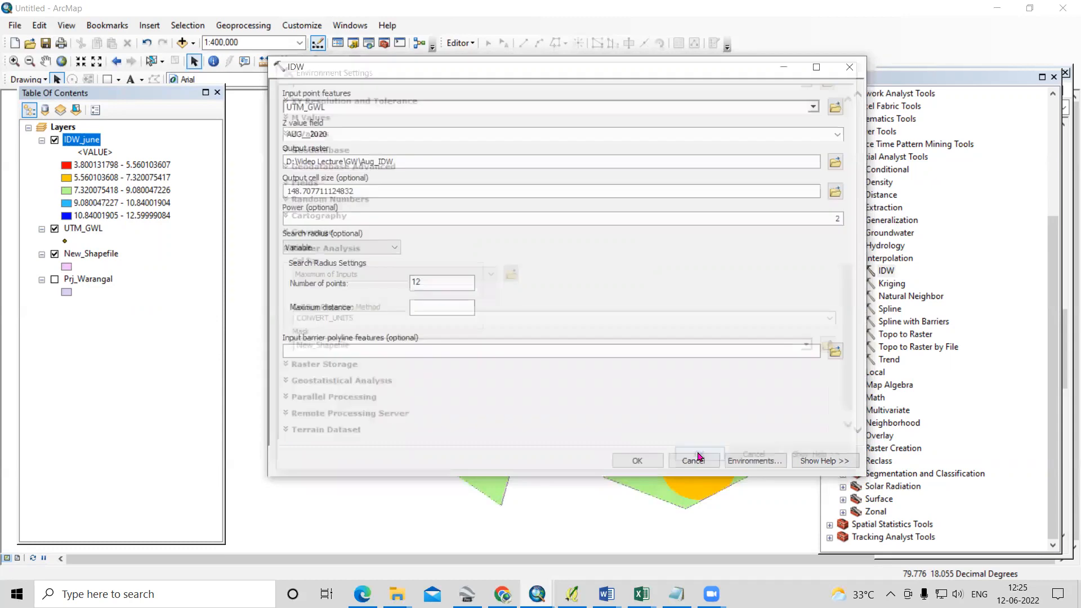
{"action": "left_click", "coordinate": [630, 461]}
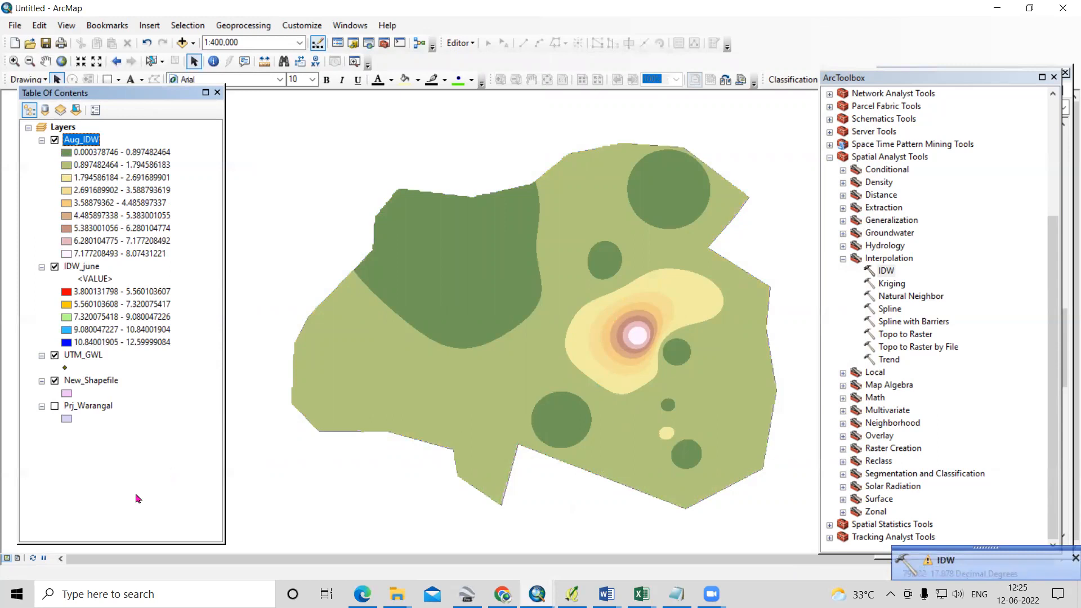
Preview the map in layout view and, back in data view, hide the Aug_IDW layer to inspect IDW_june
{"action": "left_click", "coordinate": [17, 559]}
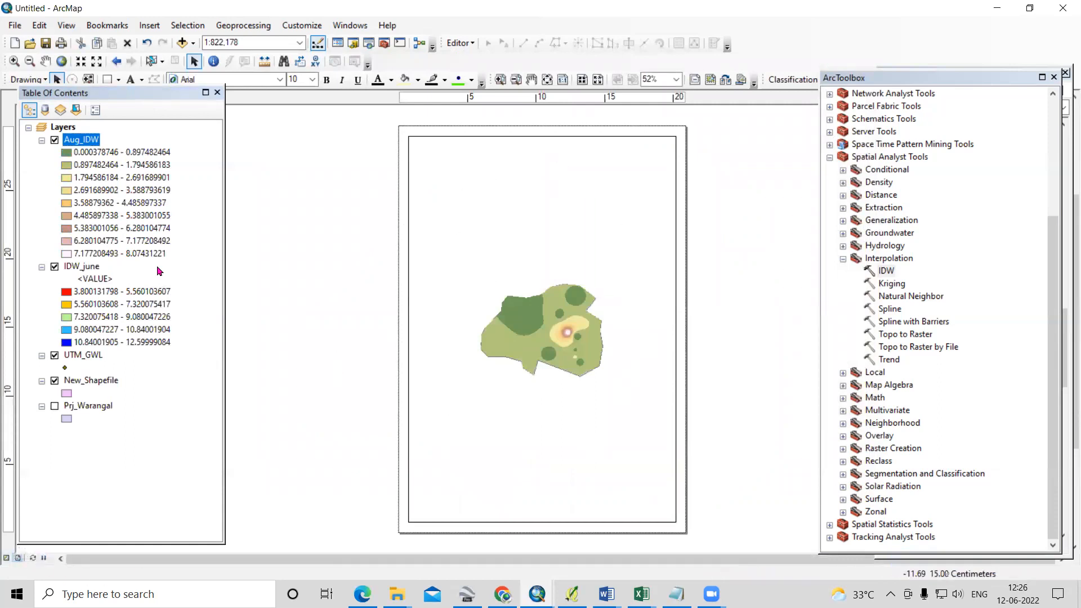
{"action": "left_click", "coordinate": [5, 558]}
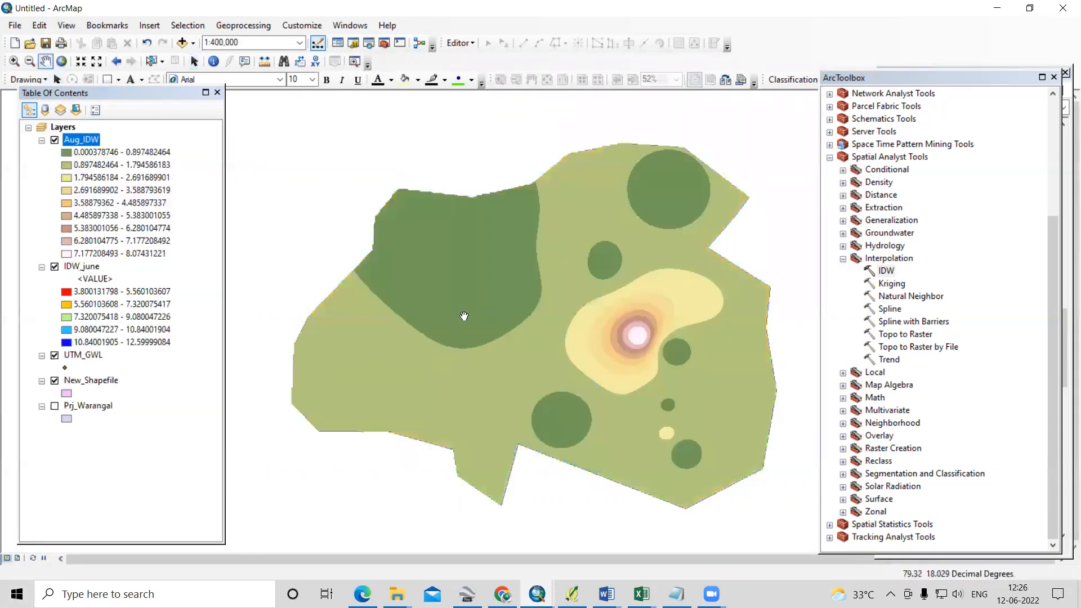
{"action": "left_click", "coordinate": [55, 140]}
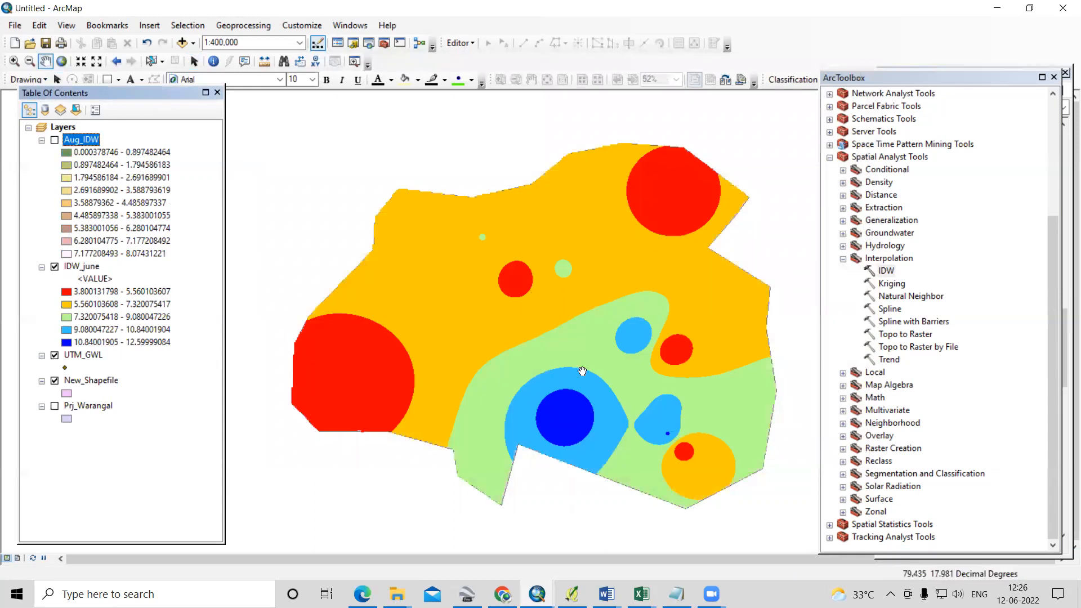
{"action": "scroll", "coordinate": [626, 387], "scroll_direction": "down", "scroll_amount": 1}
{"action": "scroll", "coordinate": [509, 339], "scroll_direction": "up", "scroll_amount": 1}
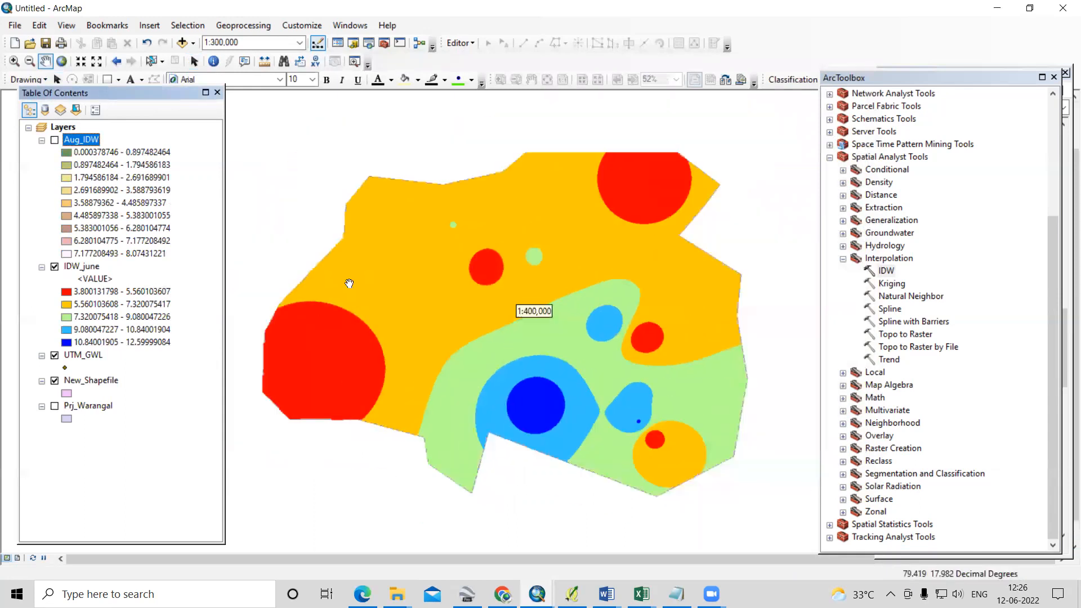
{"action": "left_click_drag", "start_coordinate": [599, 297], "coordinate": [600, 295]}
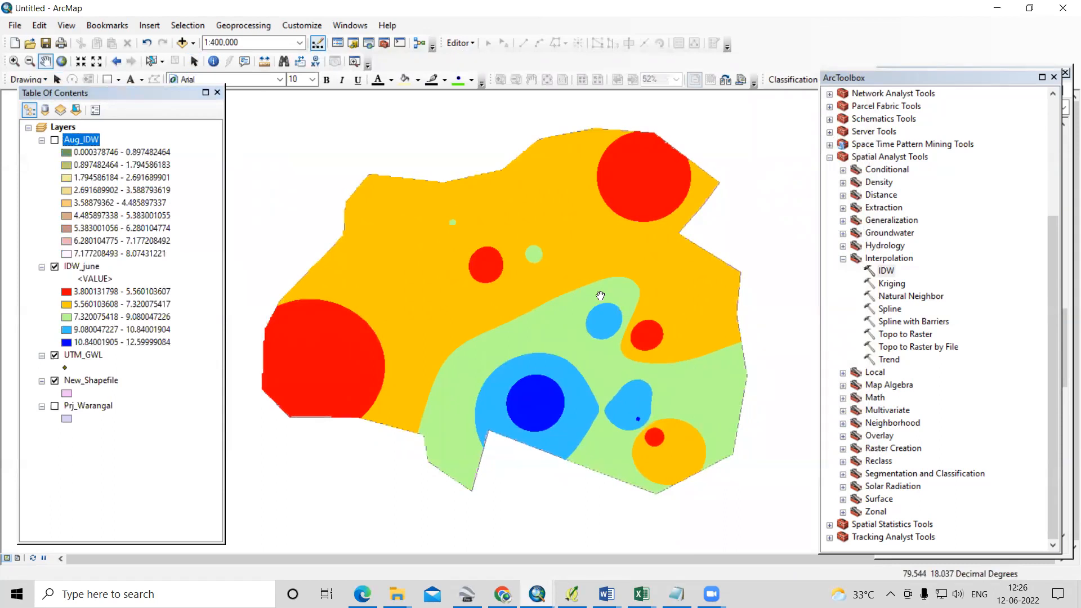